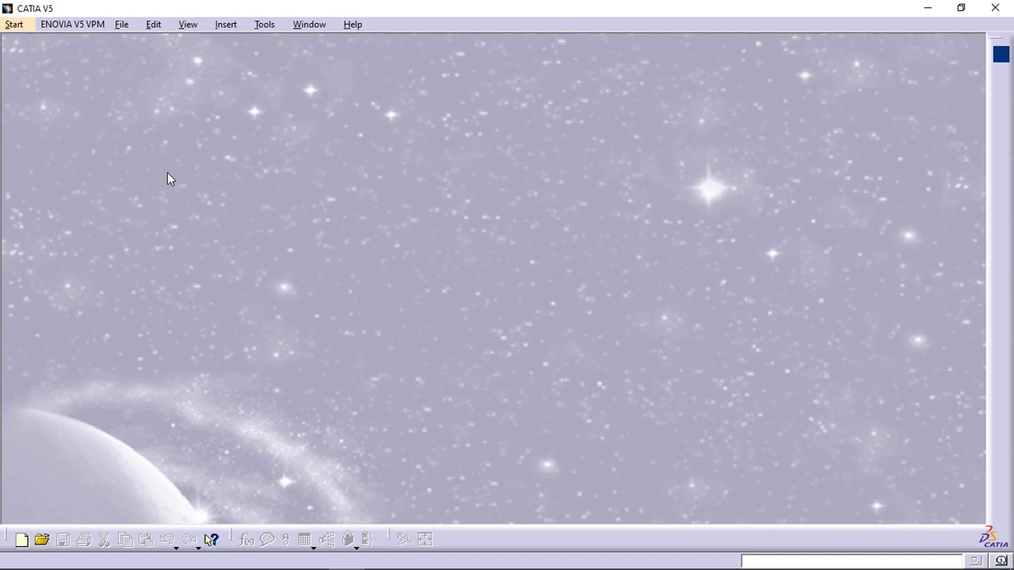
Open the SurfaceMachining3 CATIA Product from the surface_machining folder
{"action": "left_click", "coordinate": [122, 24]}
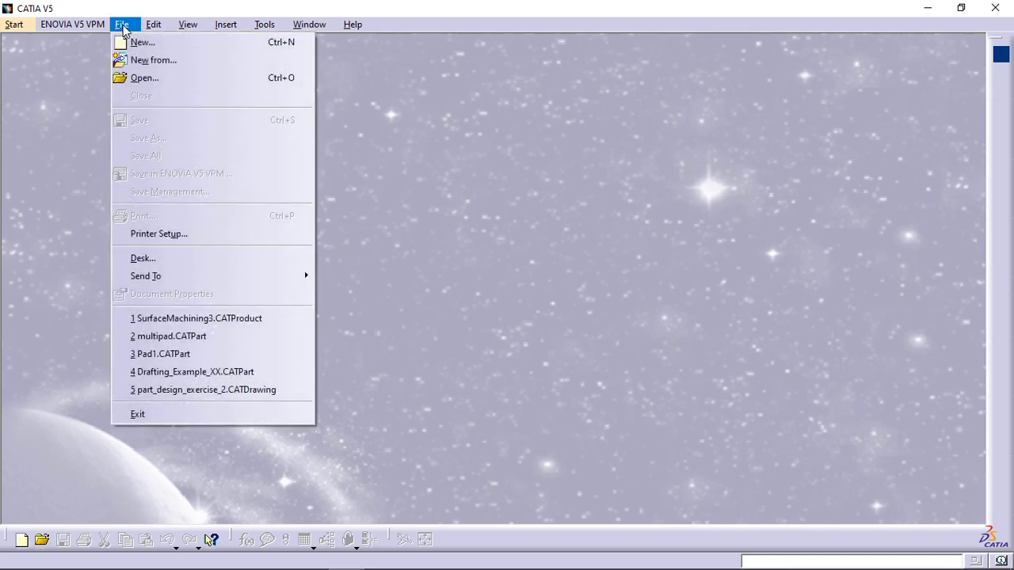
{"action": "left_click", "coordinate": [159, 79]}
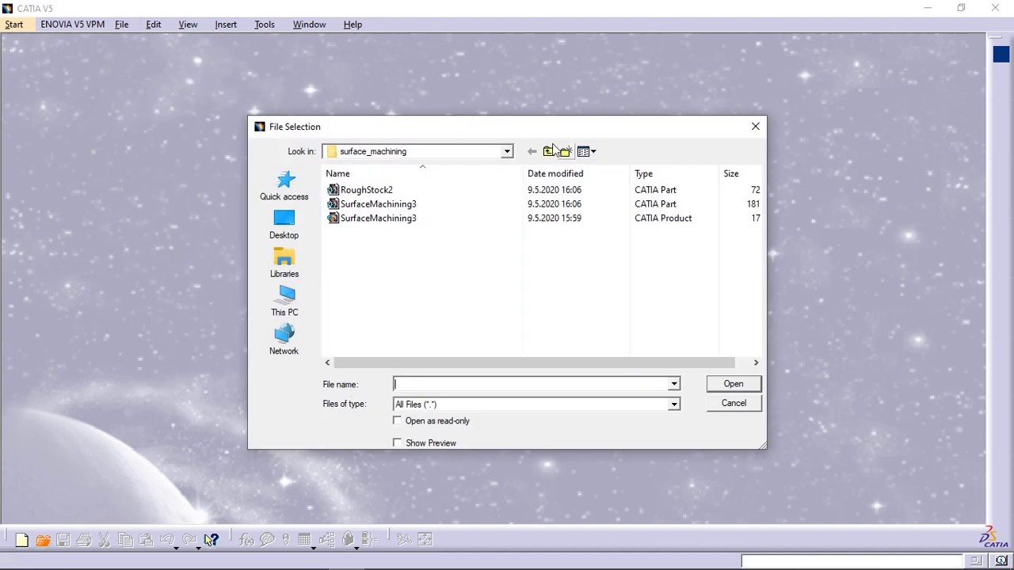
{"action": "left_click", "coordinate": [375, 225]}
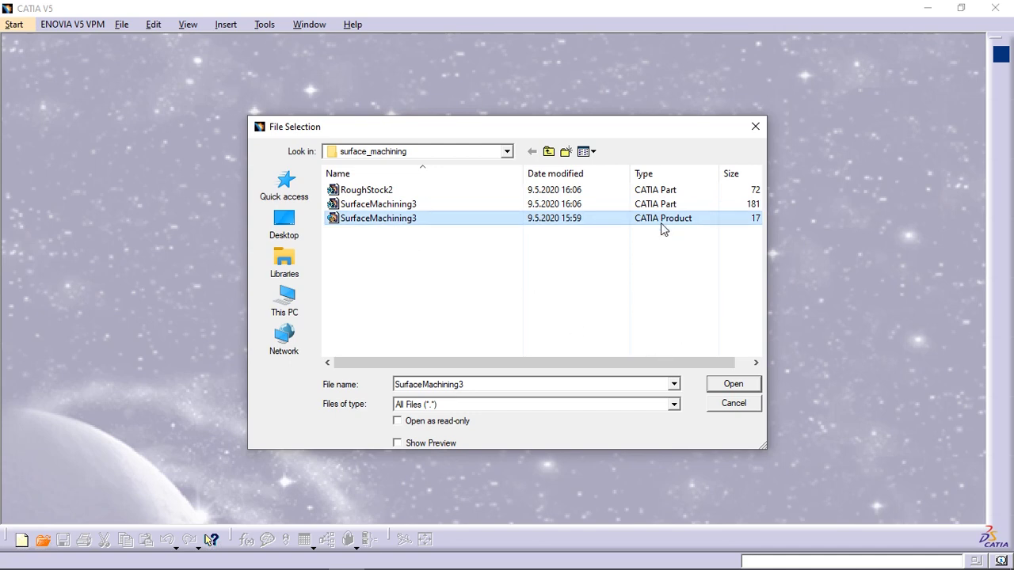
{"action": "left_click", "coordinate": [733, 385]}
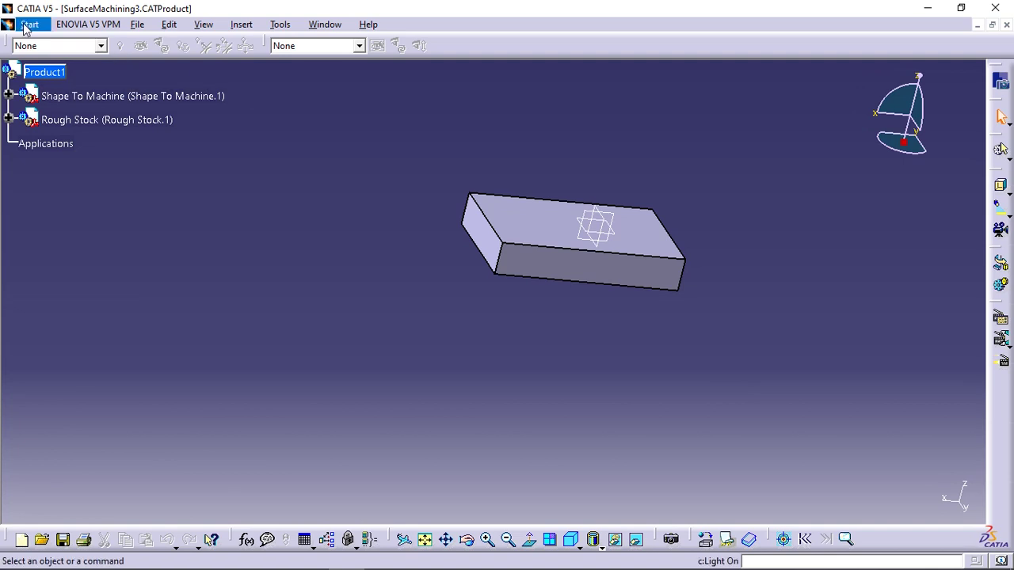
Switch the SurfaceMachining3 product to the Surface Machining workbench
{"action": "left_click", "coordinate": [28, 25]}
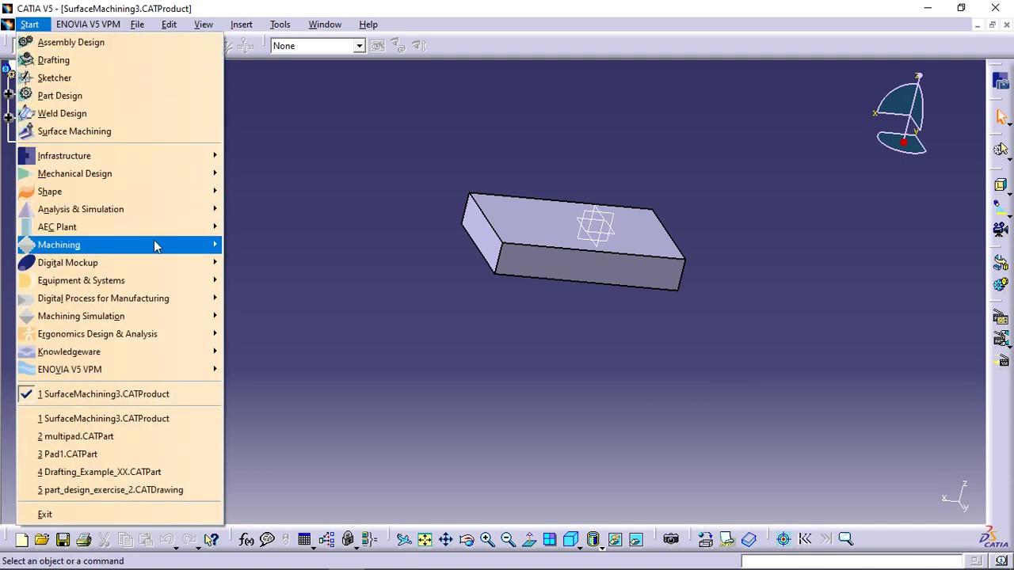
{"action": "mouse_move", "coordinate": [153, 245]}
{"action": "left_click", "coordinate": [279, 281]}
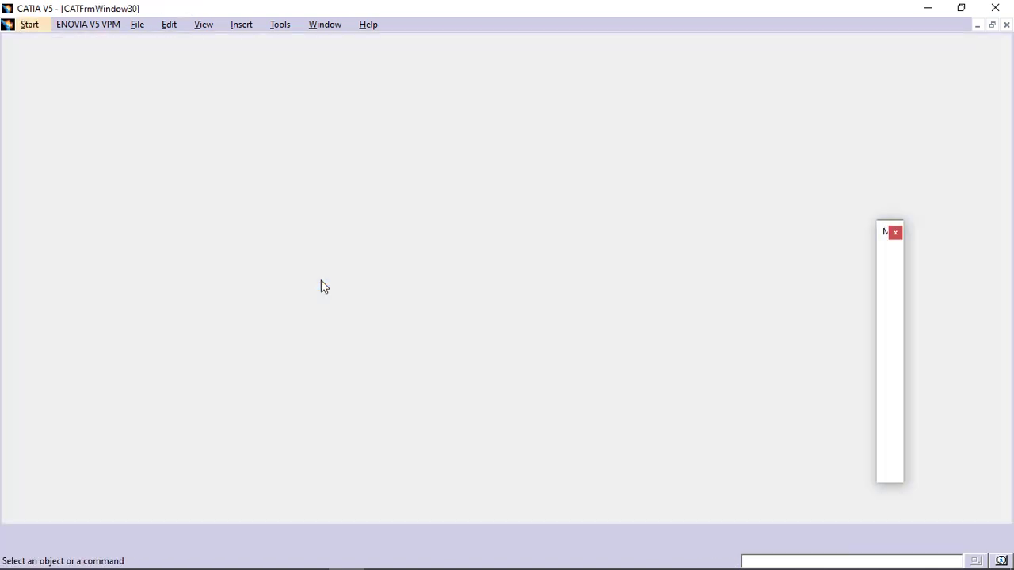
{"action": "middle_click_drag", "start_coordinate": [598, 152], "coordinate": [515, 238]}
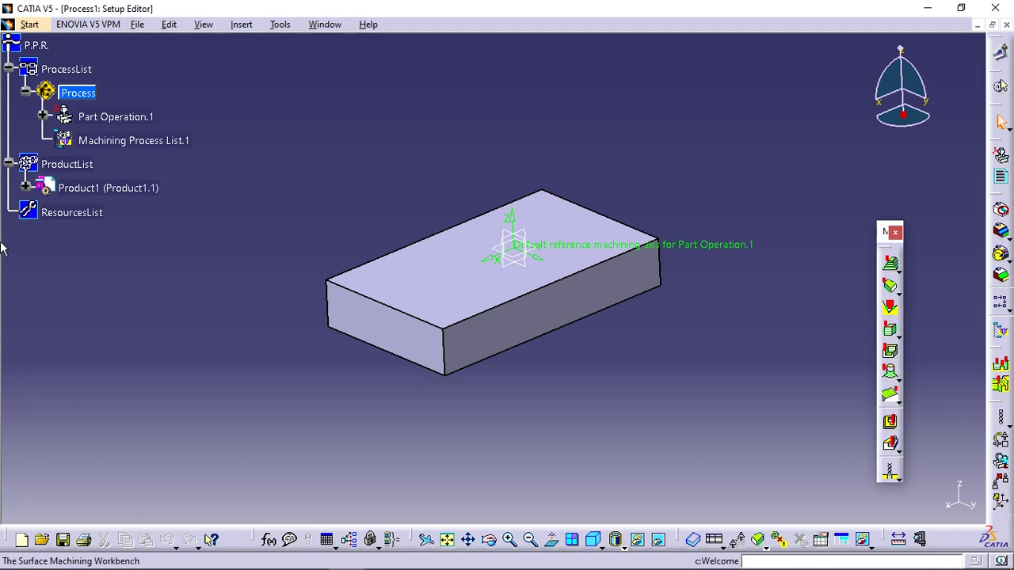
Expand Product1 in the tree and highlight the rough stock and the whole product to examine them
{"action": "left_click", "coordinate": [28, 188]}
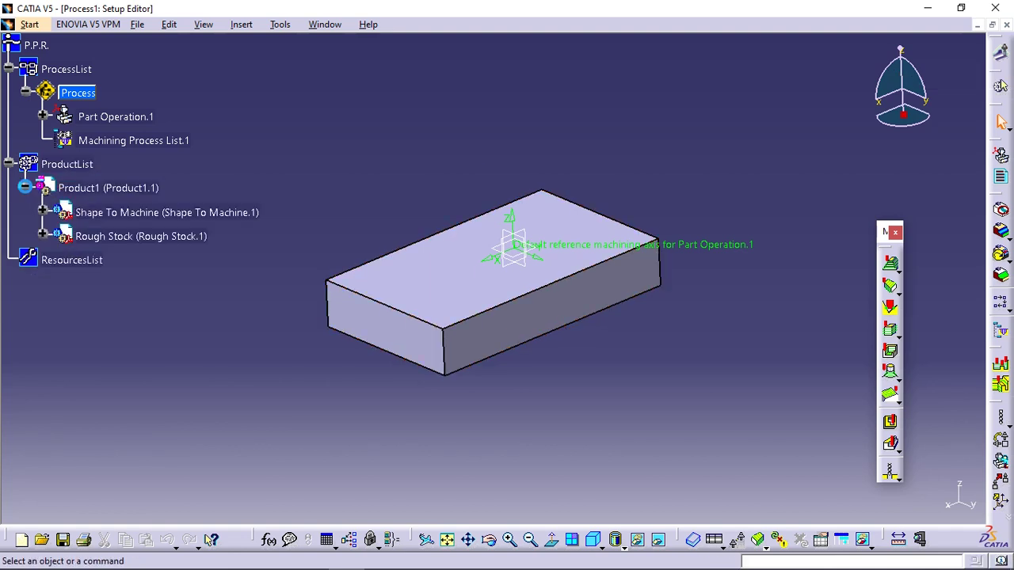
{"action": "left_click", "coordinate": [139, 238]}
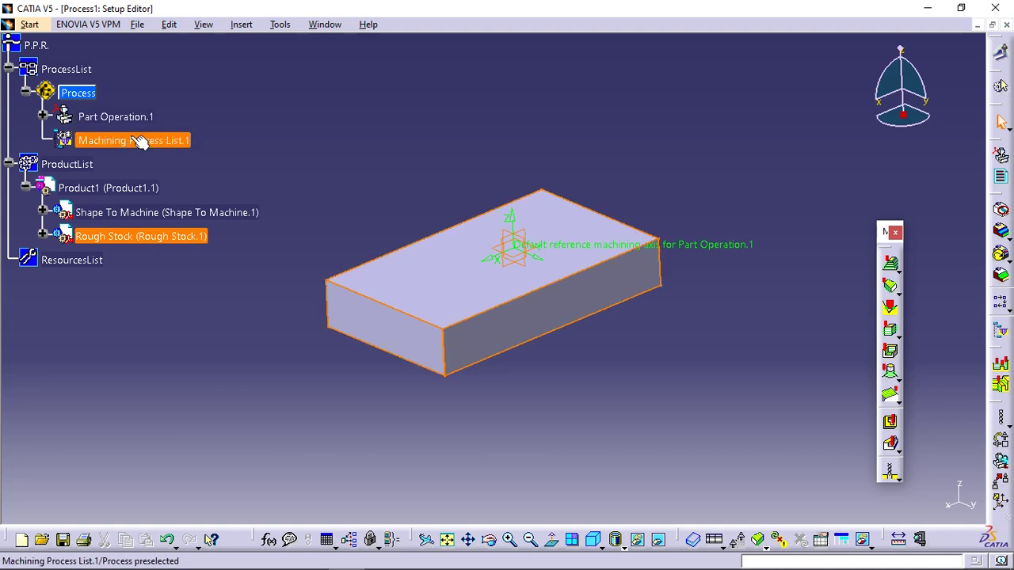
{"action": "left_click", "coordinate": [650, 397]}
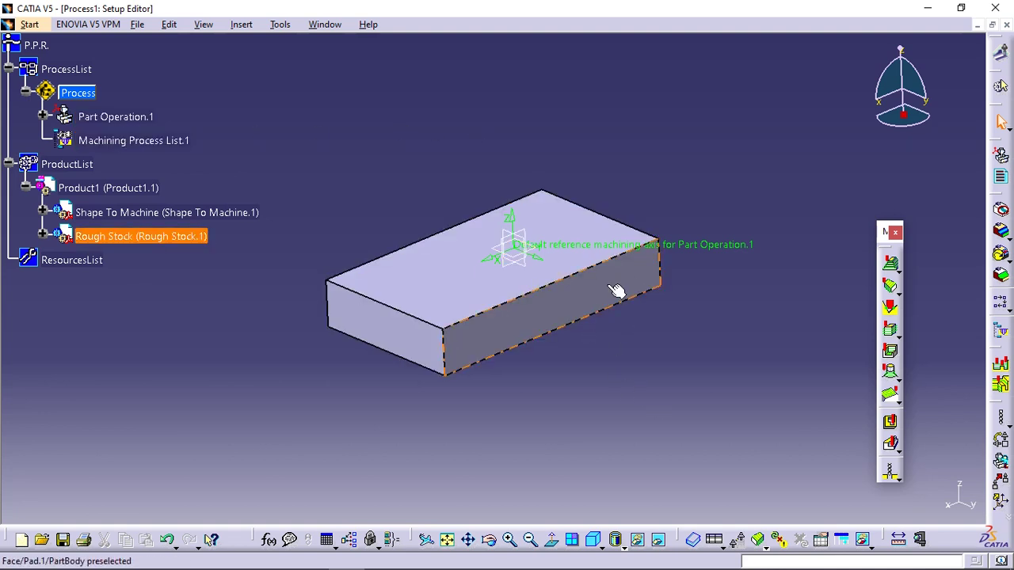
{"action": "left_click", "coordinate": [139, 189]}
{"action": "mouse_move", "coordinate": [528, 365]}
{"action": "middle_mouse_down"}
{"action": "mouse_move", "coordinate": [518, 416]}
{"action": "mouse_move", "coordinate": [527, 382]}
{"action": "middle_mouse_up"}
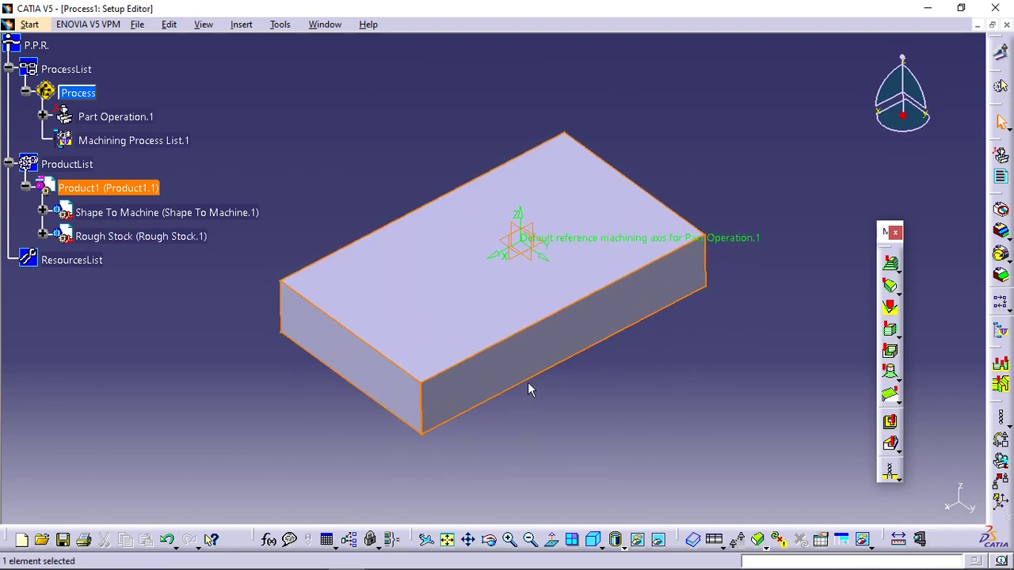
Display the product in Wireframe (NHR) mode and clear the selection
{"action": "left_click", "coordinate": [623, 546]}
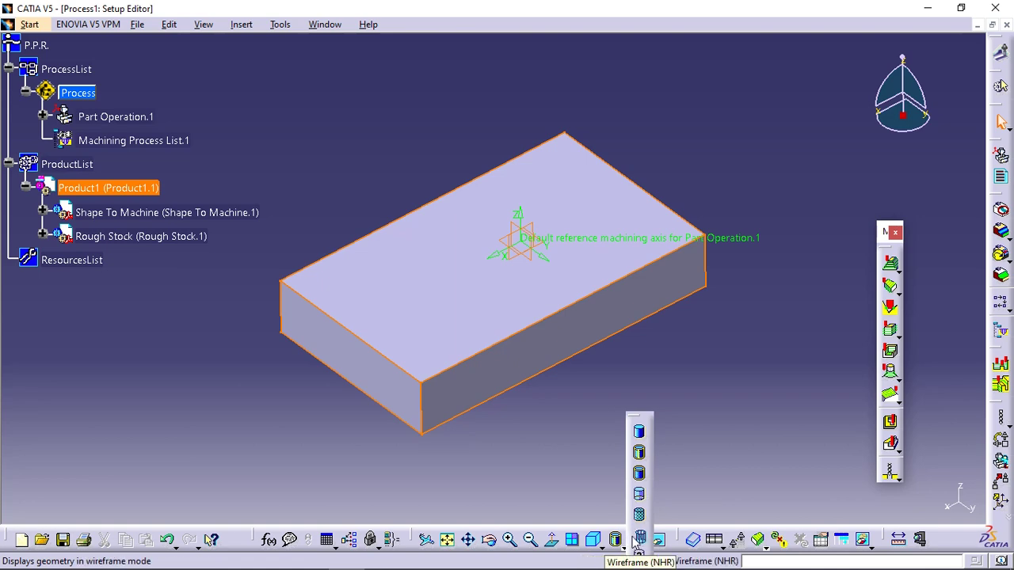
{"action": "left_click", "coordinate": [640, 538]}
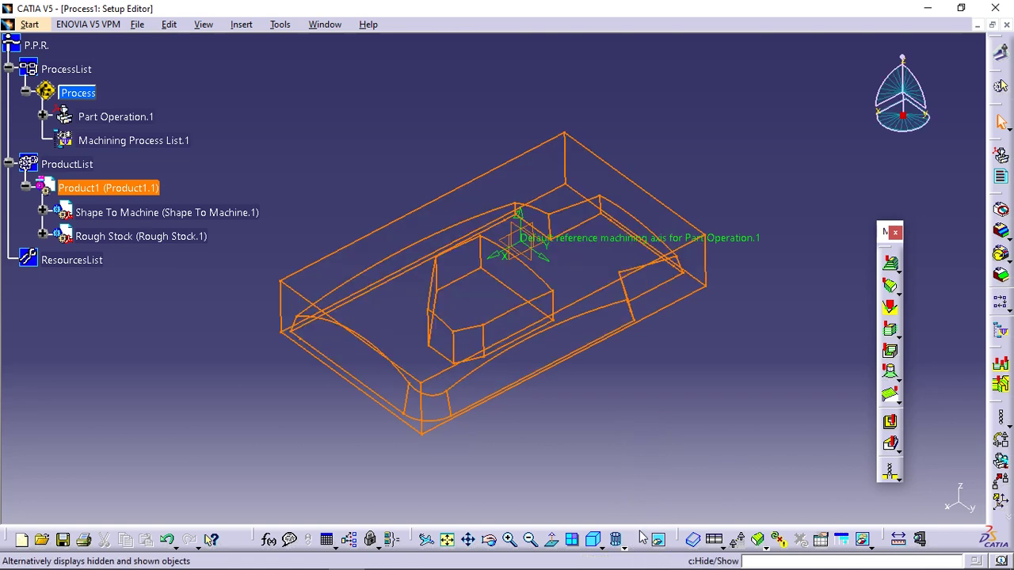
{"action": "left_click", "coordinate": [551, 334]}
{"action": "middle_click_drag", "start_coordinate": [551, 334], "coordinate": [631, 305]}
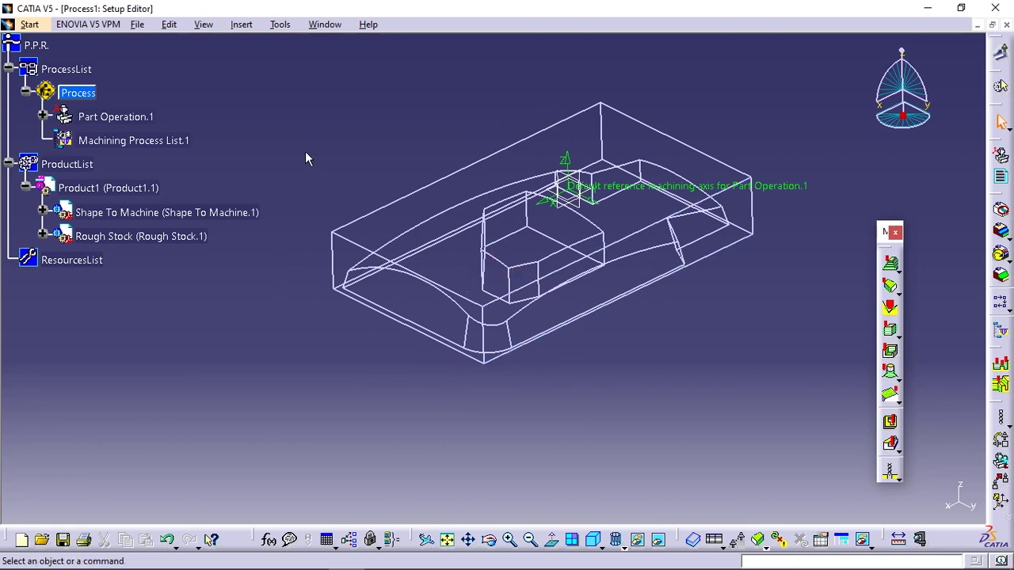
Edit Part Operation.1 and assign Open-body.1 of Shape To Machine as the design part
{"action": "double_click", "coordinate": [135, 116]}
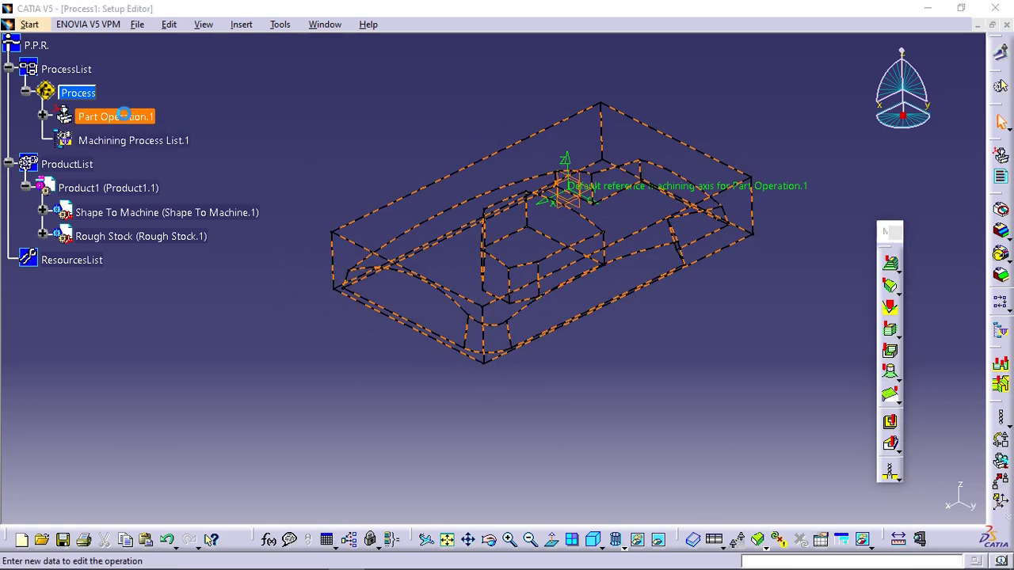
{"action": "left_click_drag", "start_coordinate": [693, 105], "coordinate": [802, 111]}
{"action": "left_click", "coordinate": [719, 298]}
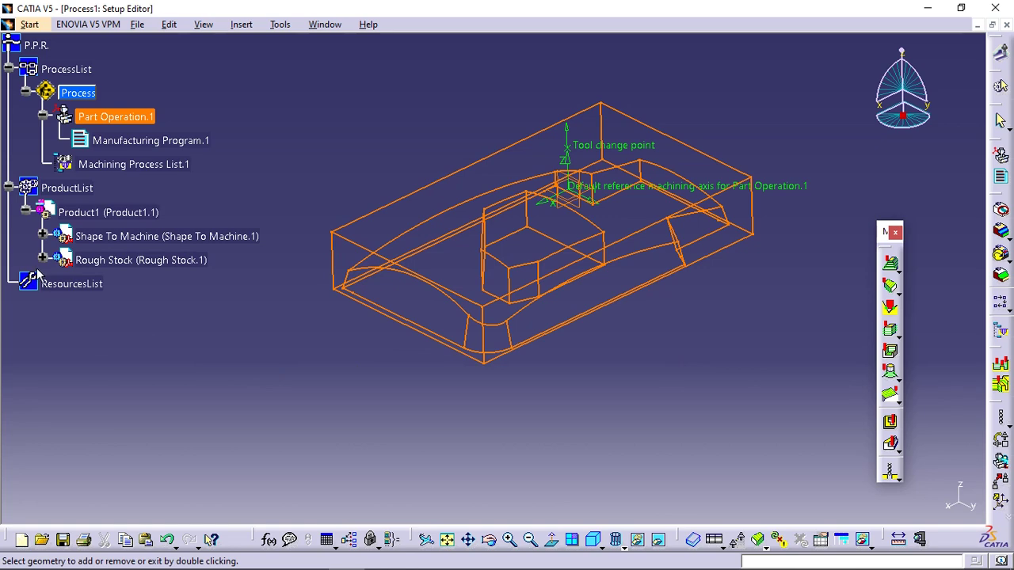
{"action": "left_click", "coordinate": [42, 236]}
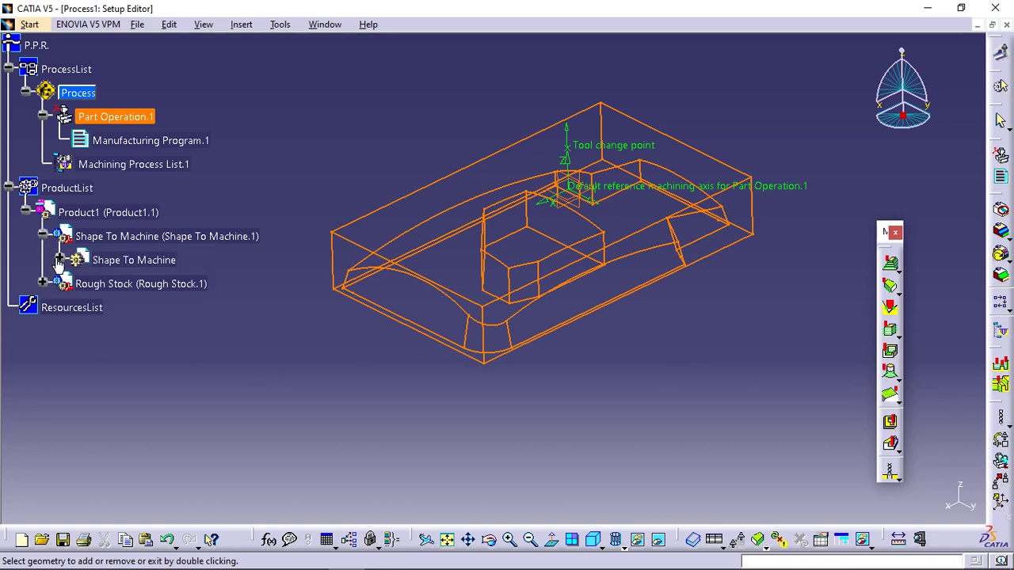
{"action": "left_click", "coordinate": [59, 259]}
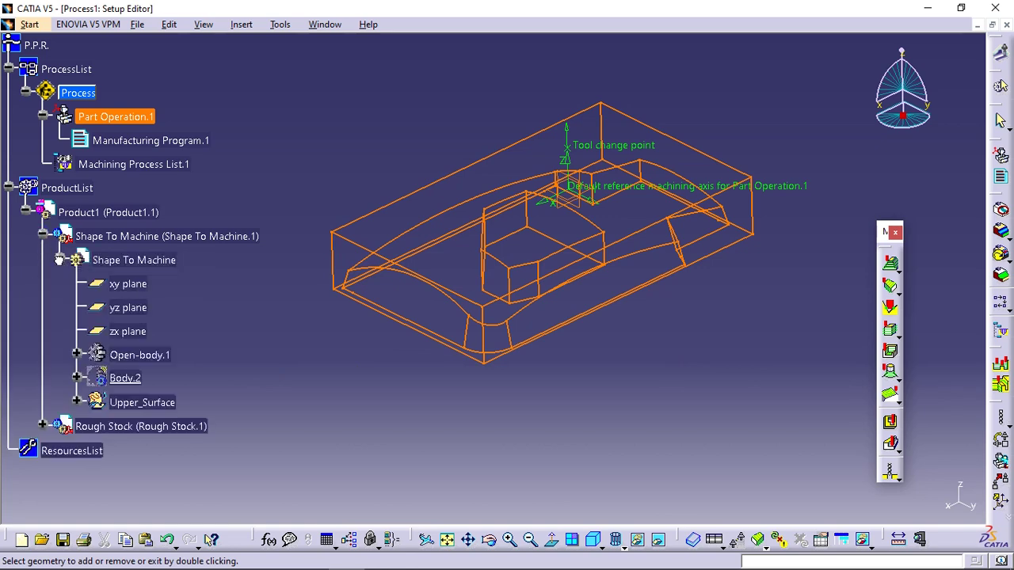
{"action": "left_click", "coordinate": [147, 357]}
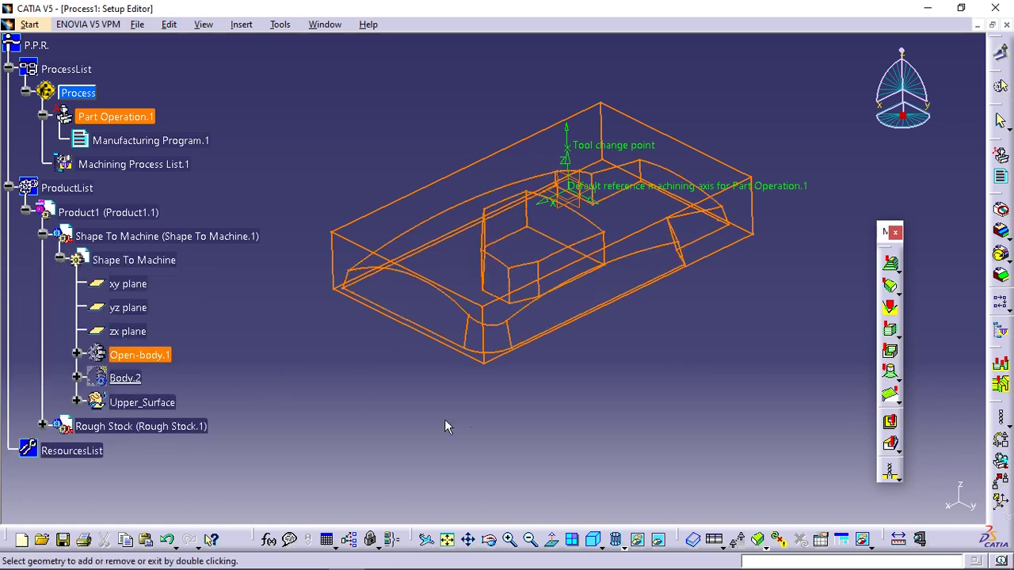
{"action": "double_click", "coordinate": [511, 420]}
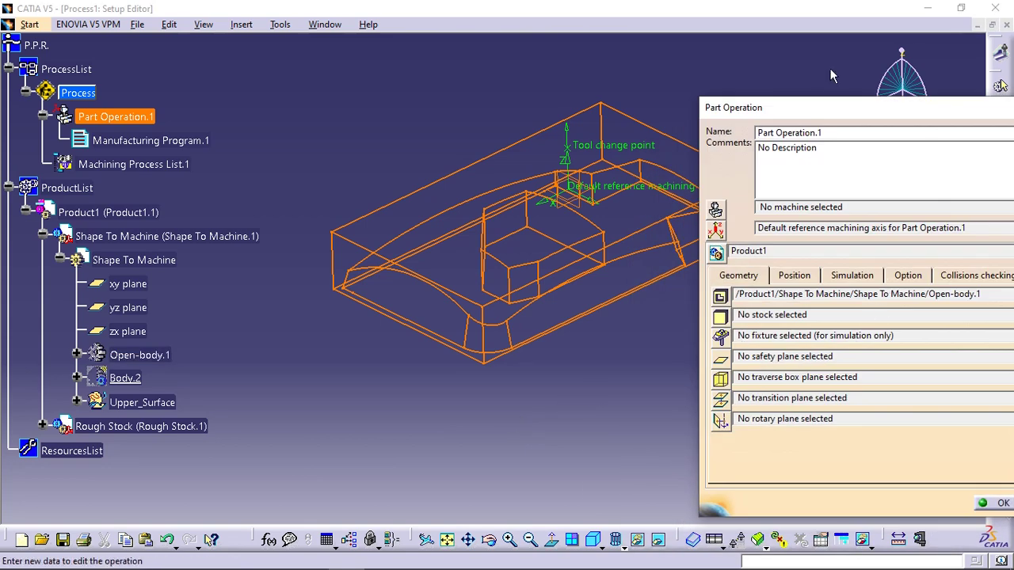
Assign the PartBody of Rough Stock as the stock and confirm the part operation
{"action": "left_click_drag", "start_coordinate": [842, 111], "coordinate": [720, 62]}
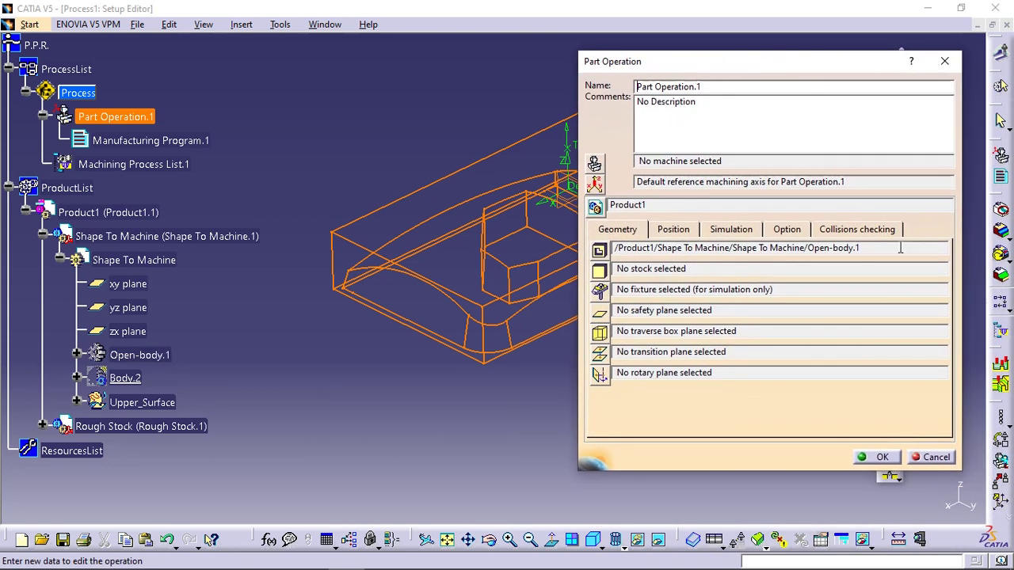
{"action": "left_click", "coordinate": [599, 273]}
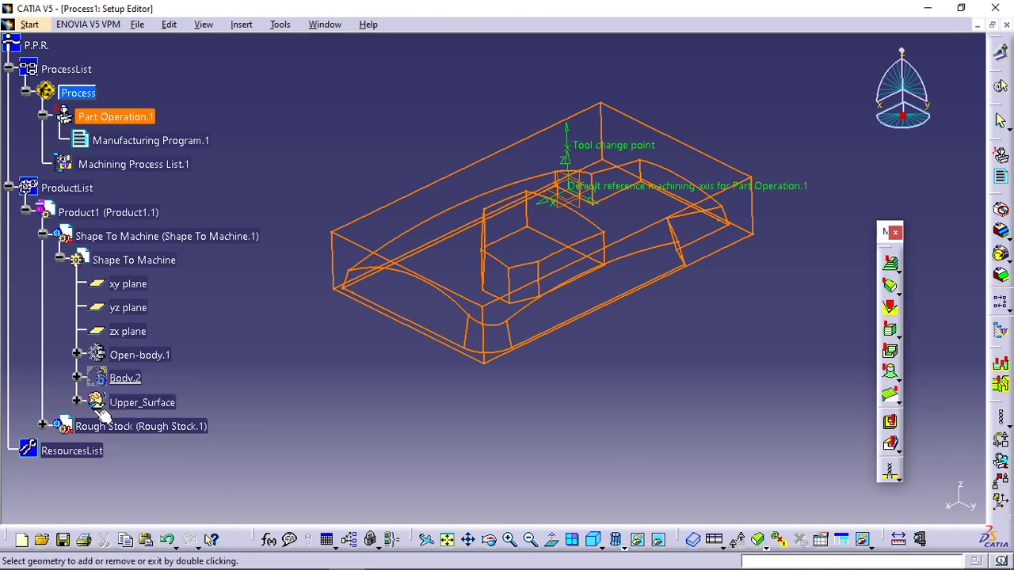
{"action": "left_click", "coordinate": [42, 426]}
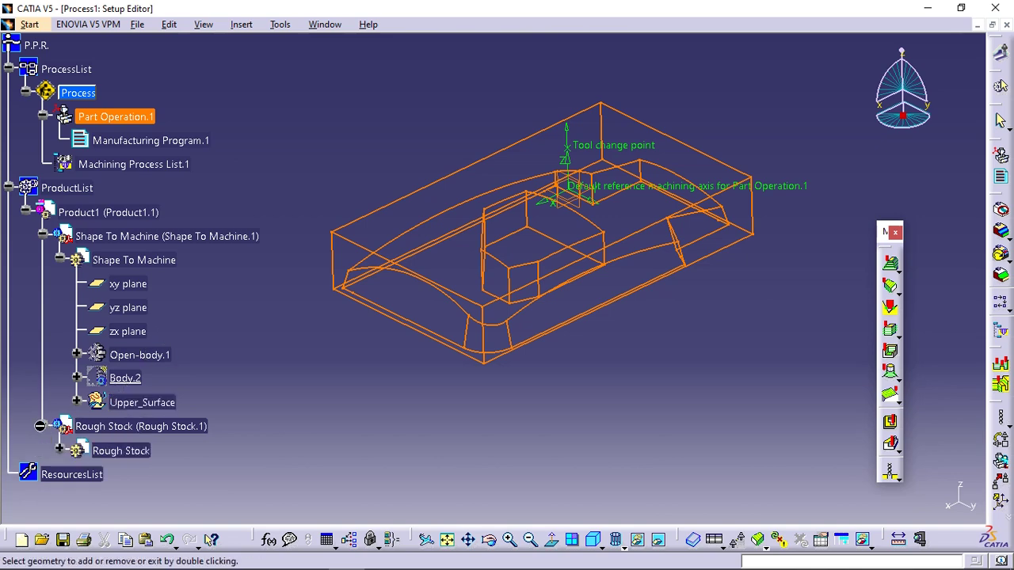
{"action": "left_click", "coordinate": [59, 449]}
{"action": "left_click", "coordinate": [144, 470]}
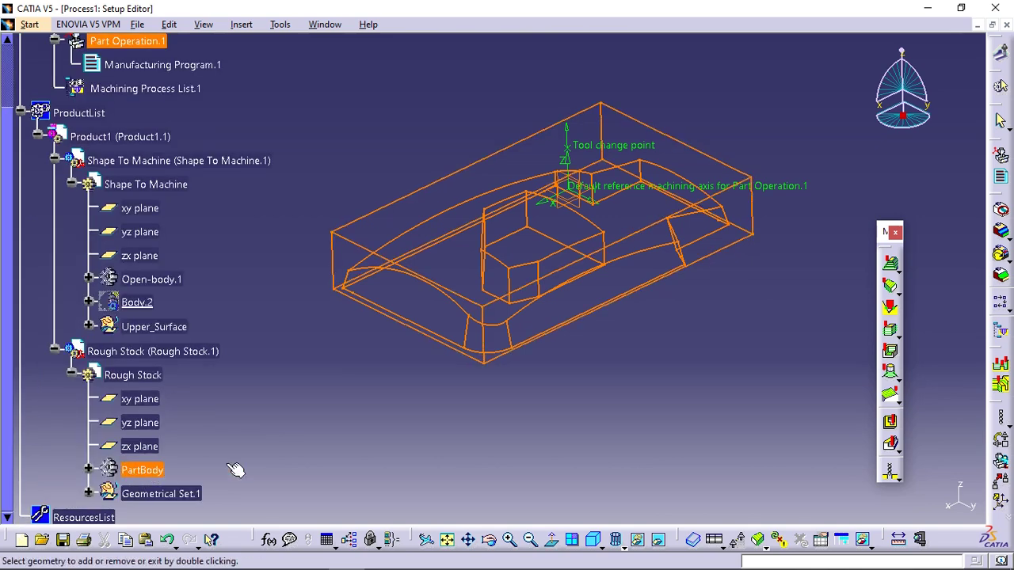
{"action": "double_click", "coordinate": [659, 414]}
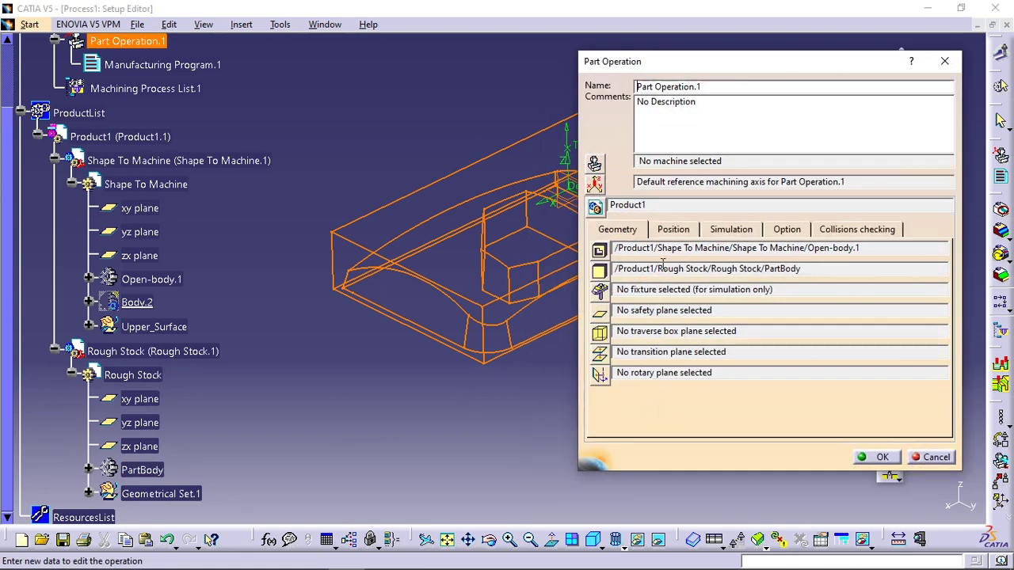
{"action": "left_click", "coordinate": [883, 458]}
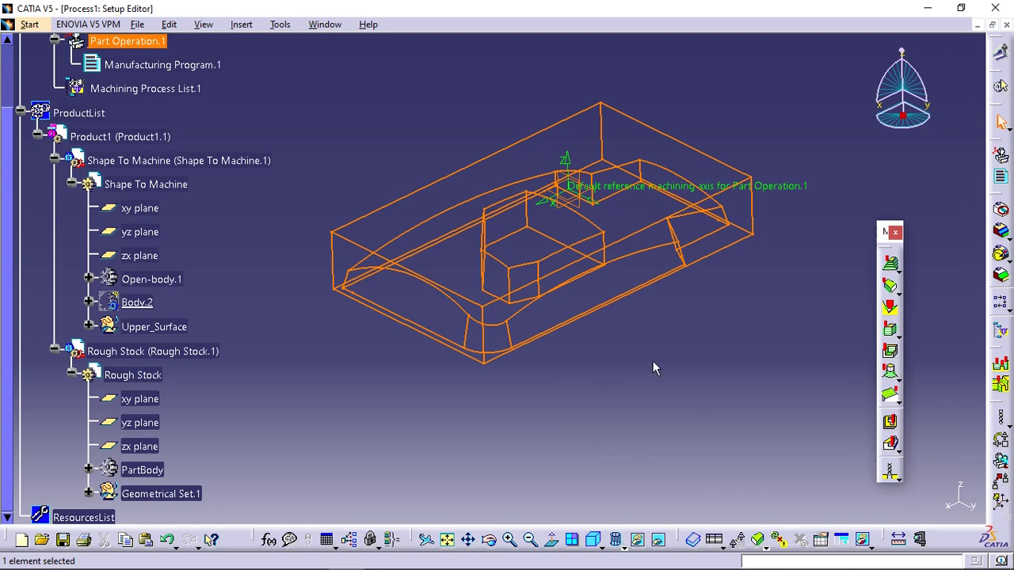
Collapse the Shape To Machine and Rough Stock branches and highlight Rough Stock to examine it around the part
{"action": "left_click", "coordinate": [653, 367]}
{"action": "middle_click_drag", "start_coordinate": [599, 190], "coordinate": [585, 221]}
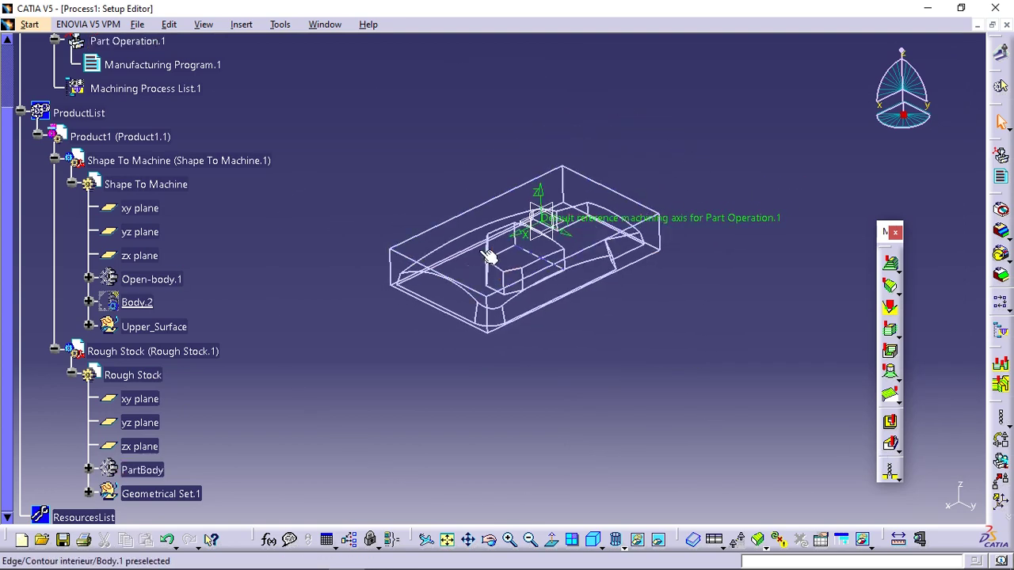
{"action": "left_click", "coordinate": [54, 160]}
{"action": "left_click", "coordinate": [54, 184]}
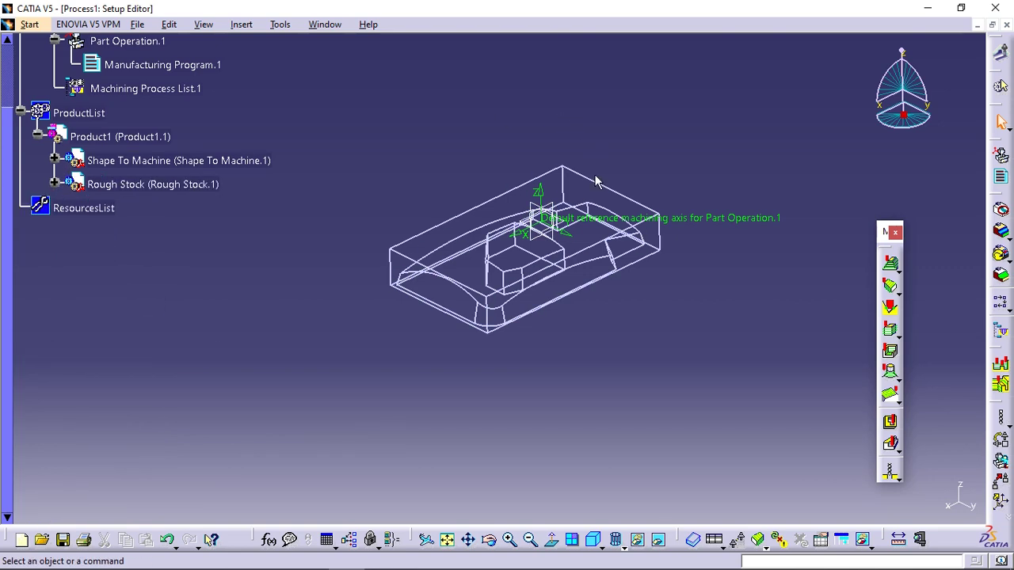
{"action": "left_click", "coordinate": [188, 184]}
{"action": "middle_click_drag", "start_coordinate": [650, 323], "coordinate": [638, 257]}
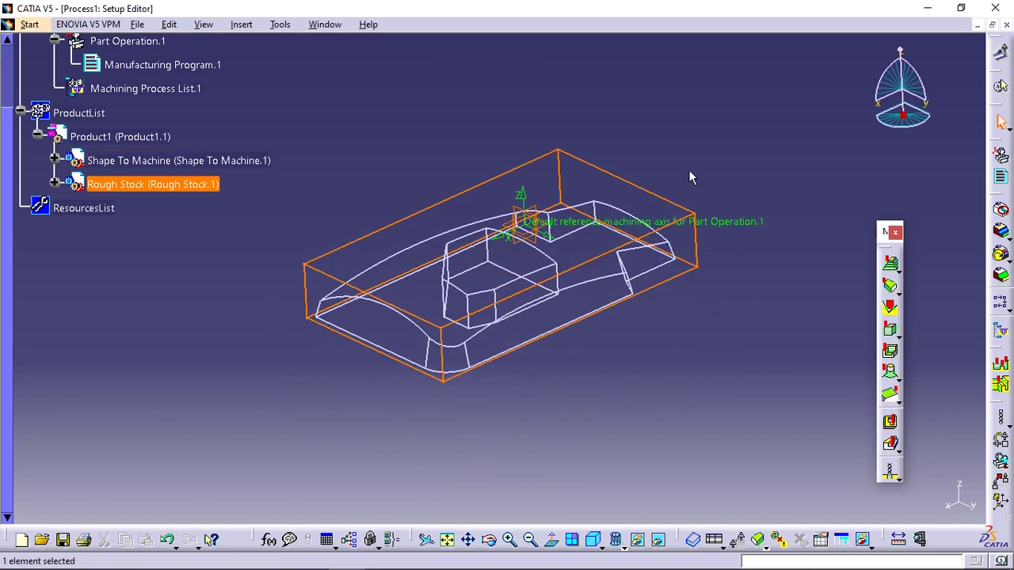
{"action": "scroll", "coordinate": [327, 181], "scroll_direction": "up", "scroll_amount": 4}
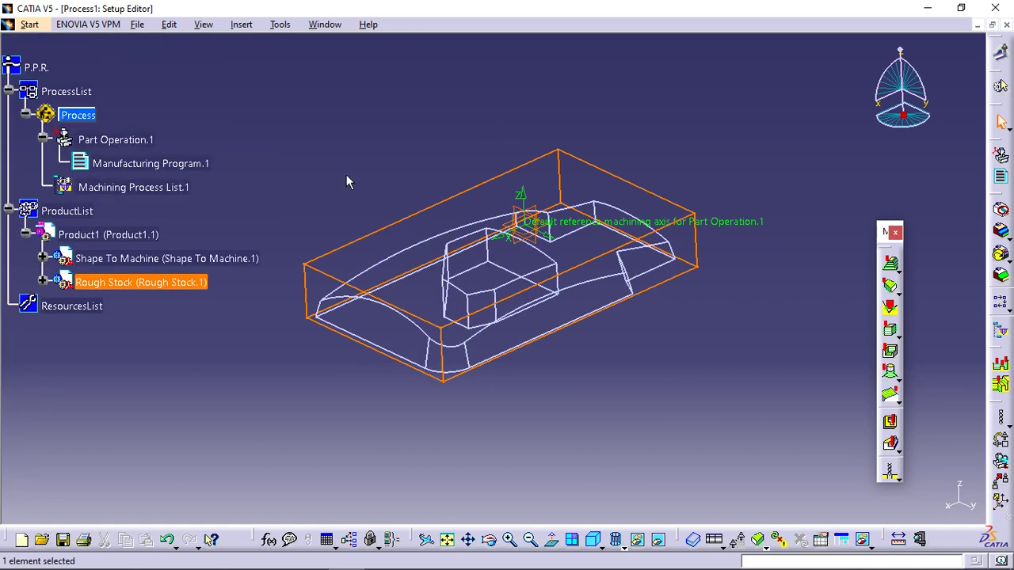
{"action": "left_click", "coordinate": [740, 164]}
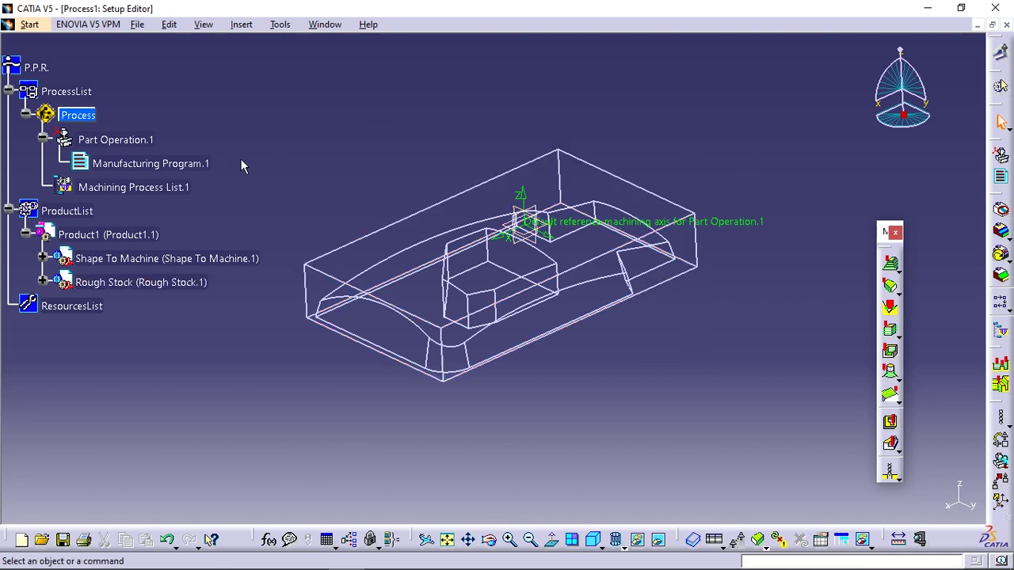
Insert a roughing operation under Manufacturing Program.1 and expand the program in the tree
{"action": "double_click", "coordinate": [177, 164]}
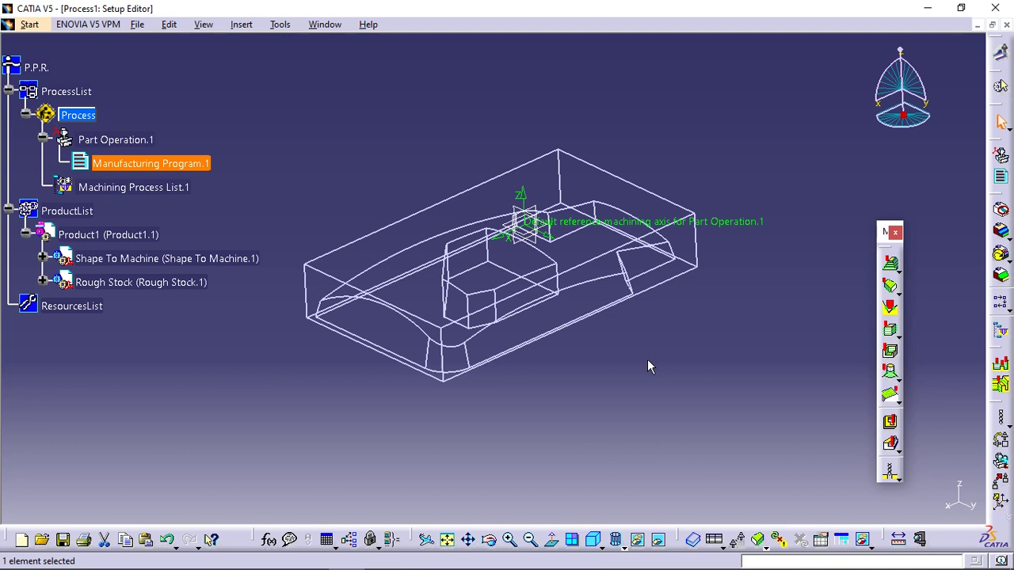
{"action": "left_click", "coordinate": [891, 266]}
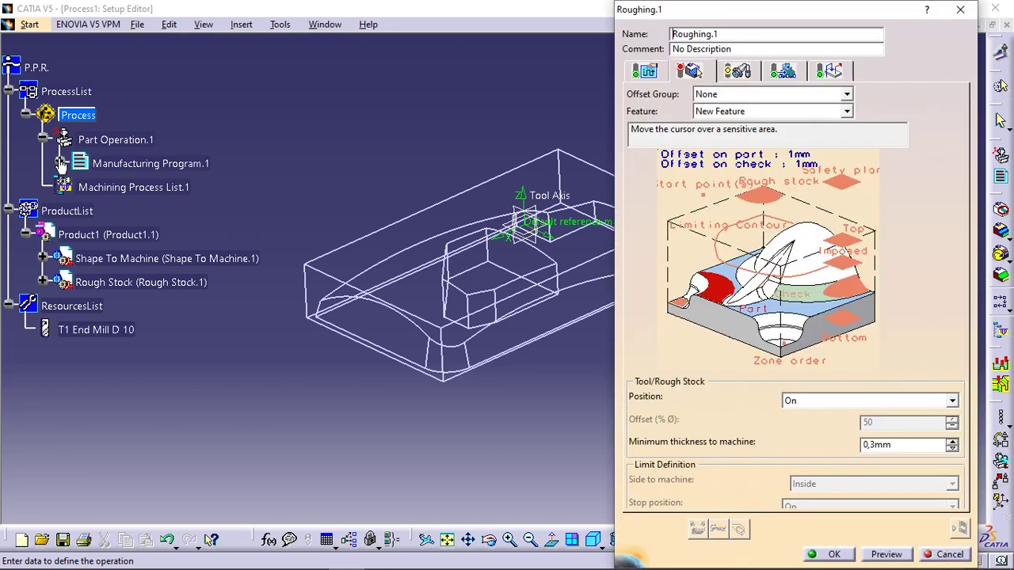
{"action": "left_click", "coordinate": [61, 162]}
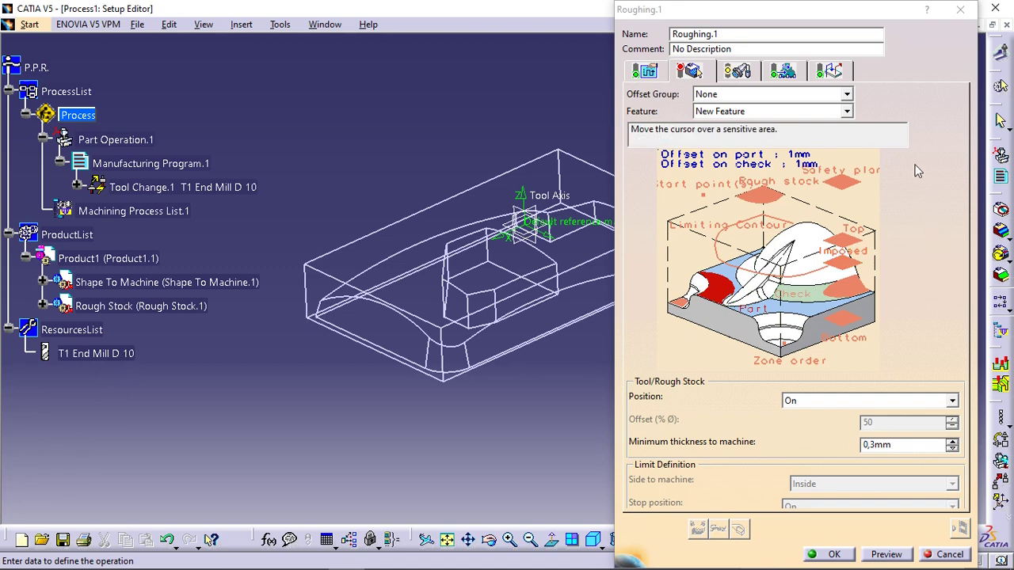
{"action": "left_click_drag", "start_coordinate": [687, 17], "coordinate": [664, 28]}
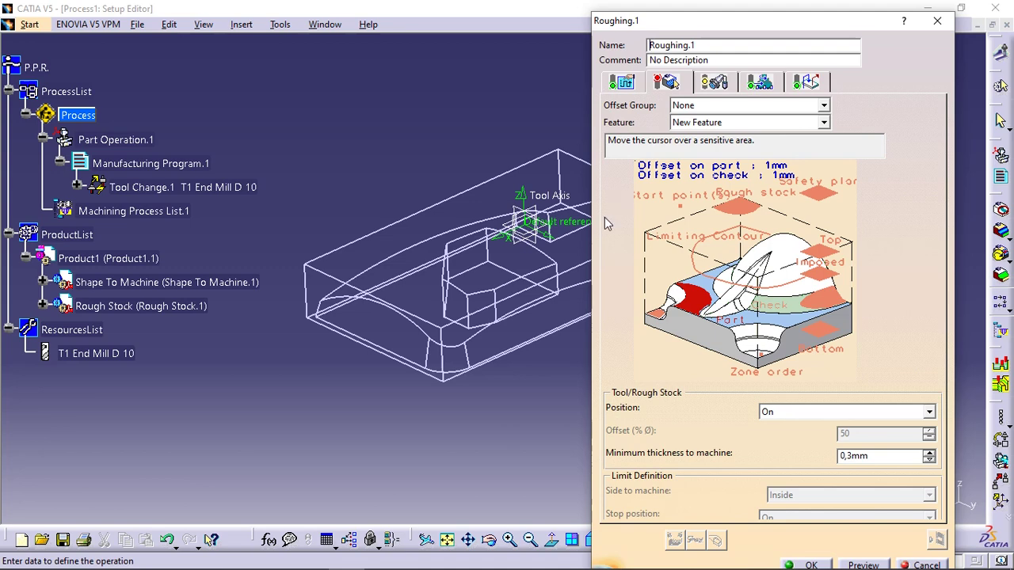
Assign the Shape To Machine body as the part geometry of Roughing.1
{"action": "left_click", "coordinate": [697, 304]}
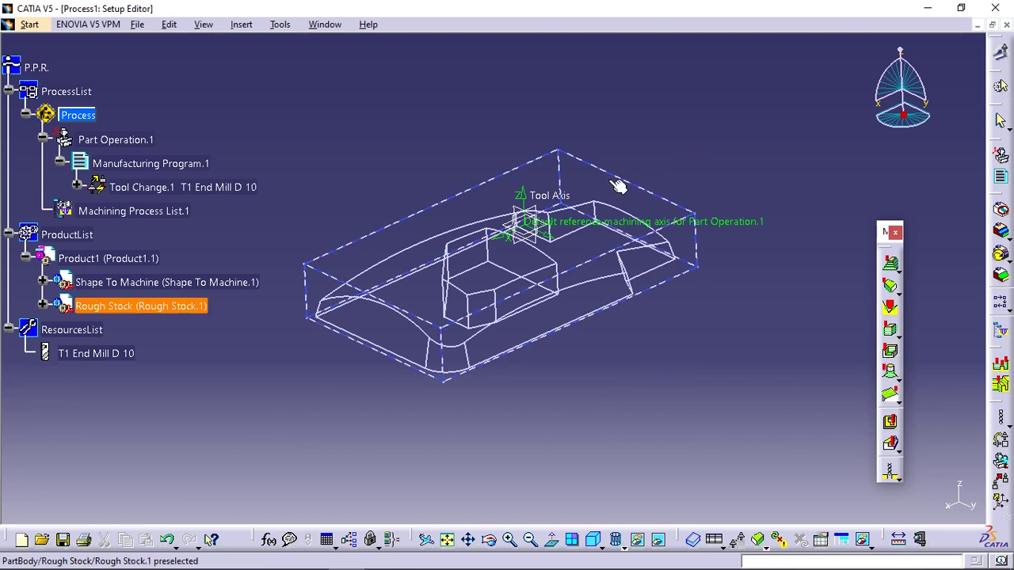
{"action": "left_click", "coordinate": [614, 209]}
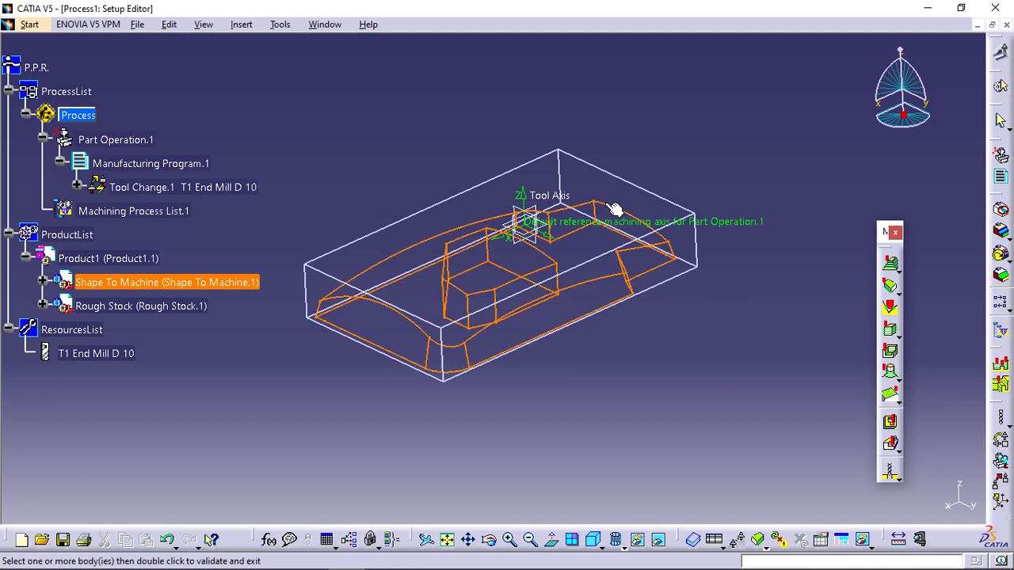
{"action": "double_click", "coordinate": [759, 363]}
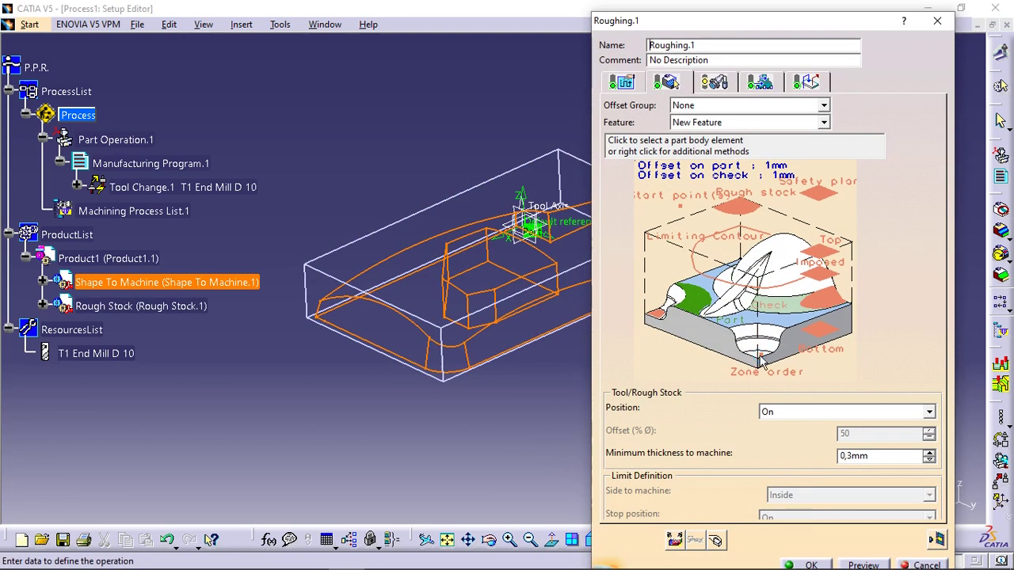
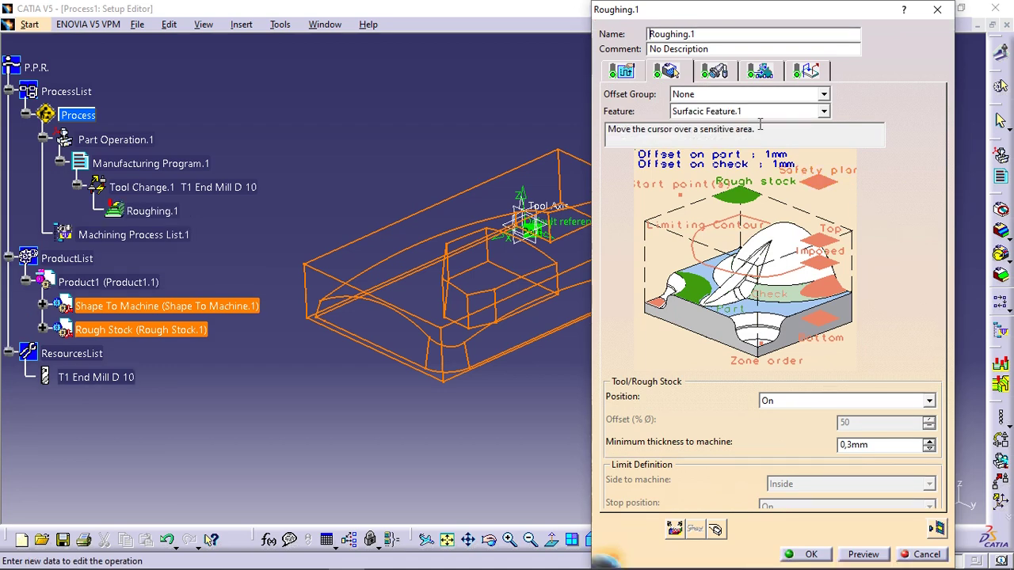
Choose Helical as the tool path style in the machining strategy of Roughing.1
{"action": "left_click", "coordinate": [623, 72]}
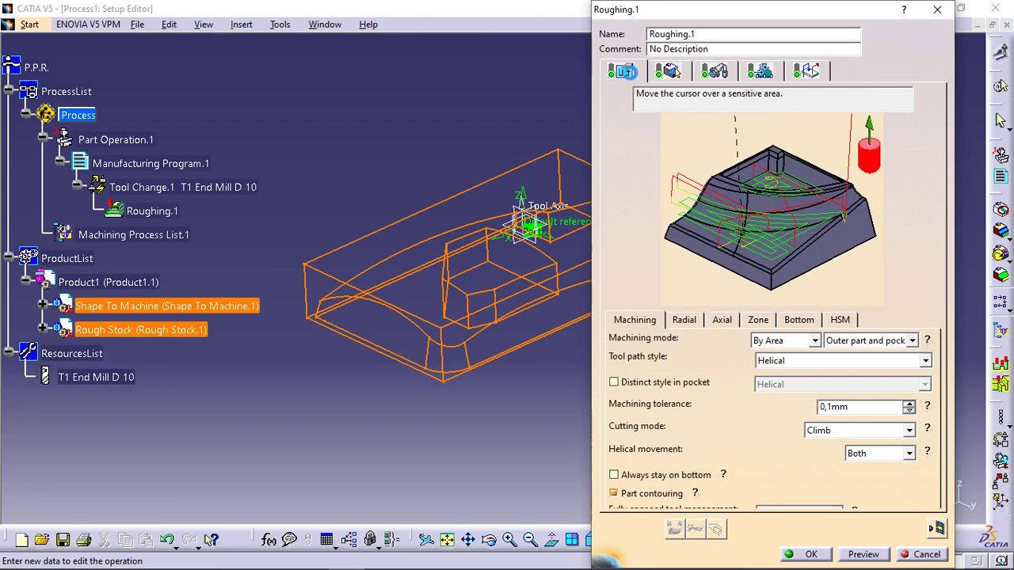
{"action": "left_click", "coordinate": [862, 360]}
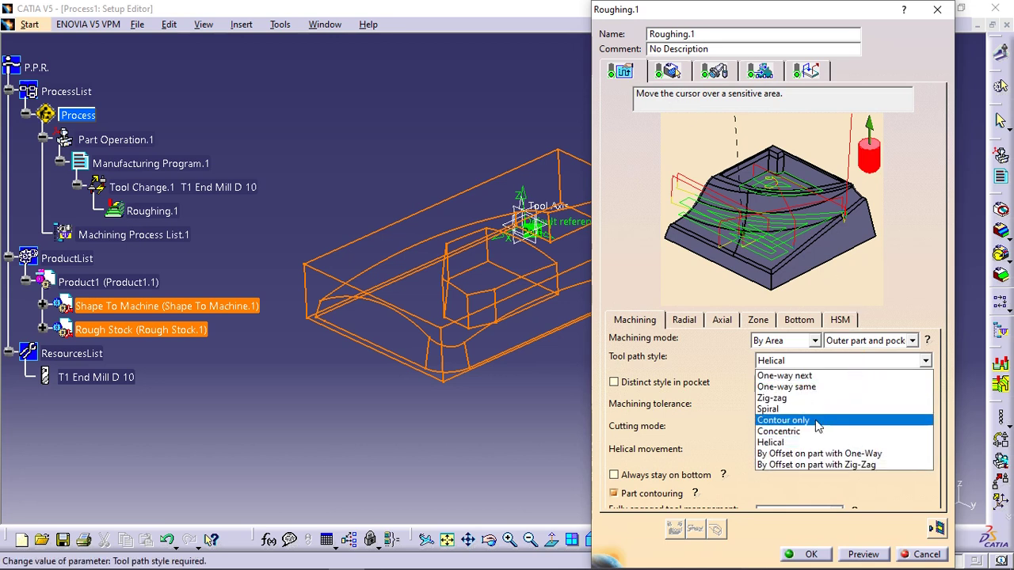
{"action": "left_click", "coordinate": [794, 442]}
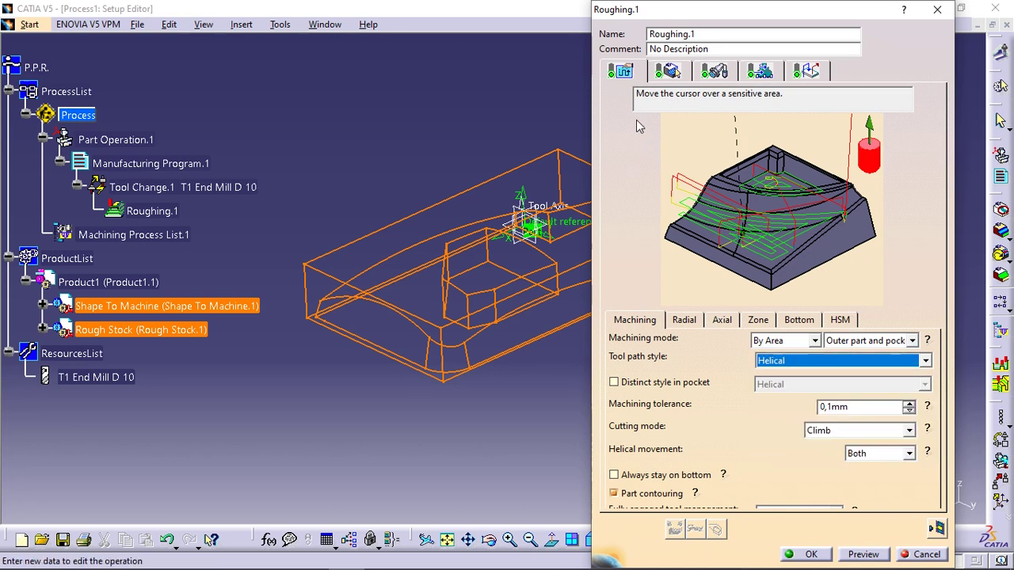
Rename the roughing tool as T1 End Mill D 20
{"action": "left_click", "coordinate": [715, 71]}
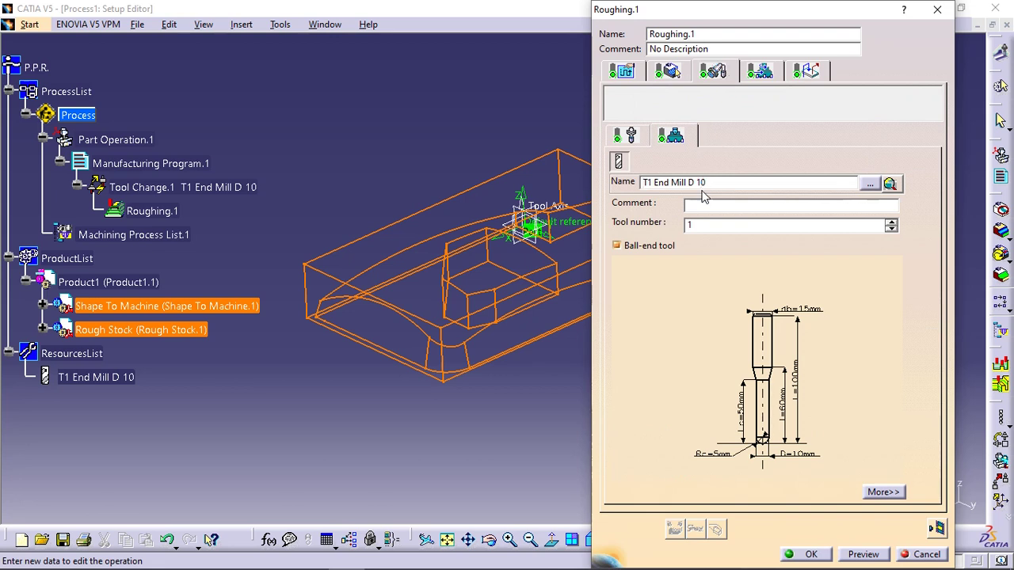
{"action": "key", "text": "BackSpace"}
{"action": "type", "text": "2"}
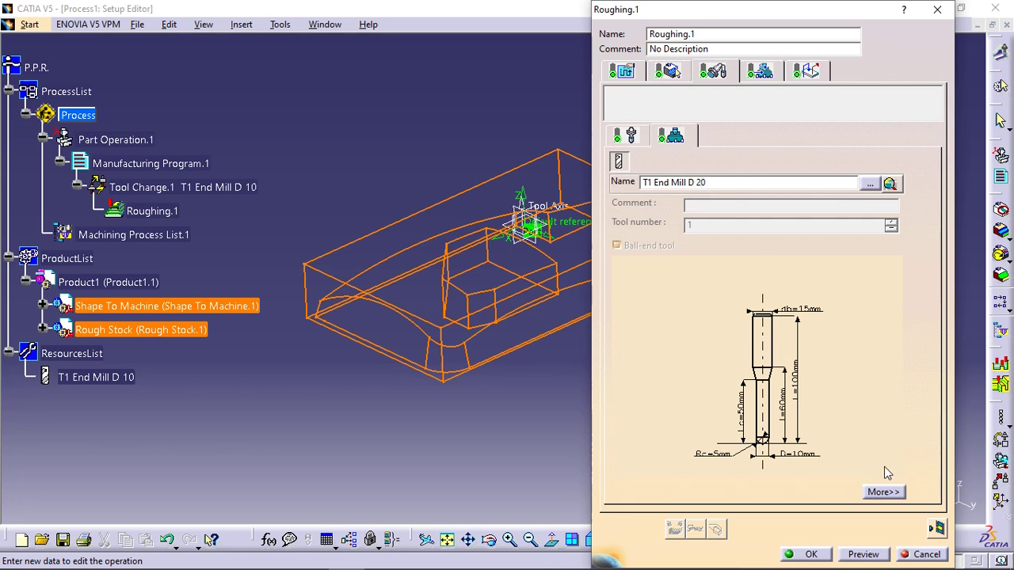
Set the end mill's nominal diameter to 20 mm, corner radius to 10 mm, overall length to 120 mm and cutting length to 90 mm
{"action": "left_click", "coordinate": [883, 491]}
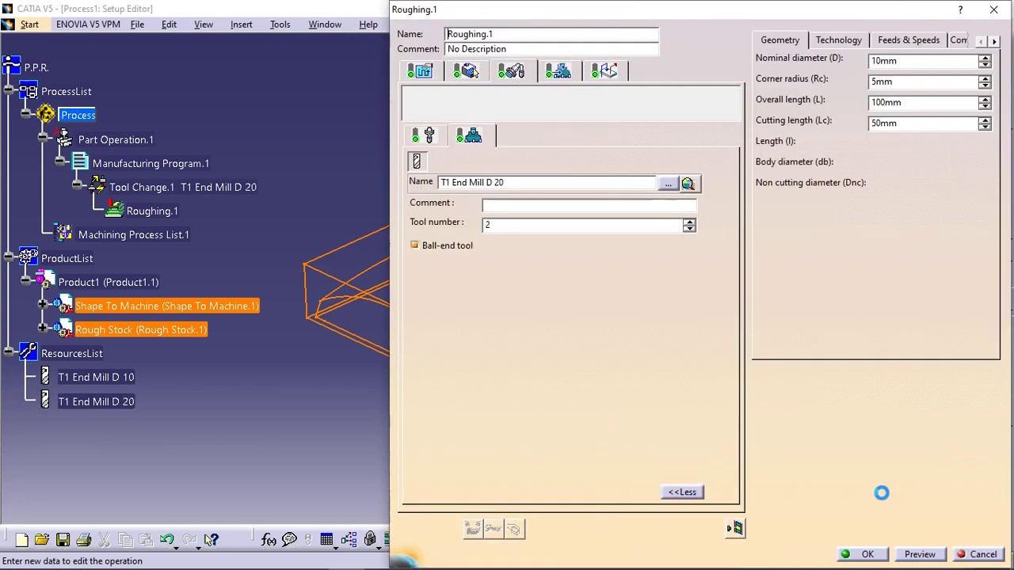
{"action": "left_click", "coordinate": [878, 61]}
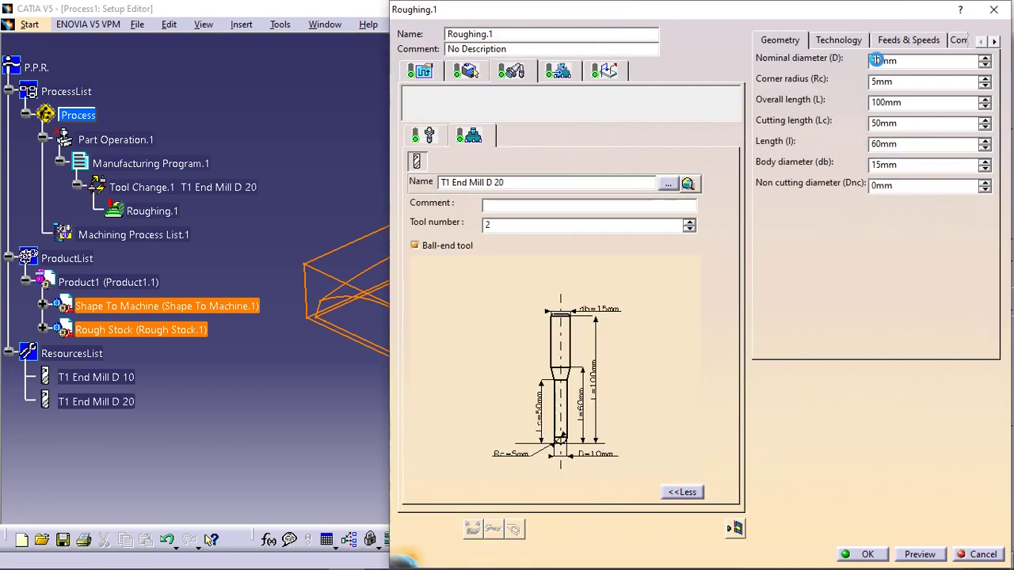
{"action": "key", "text": "BackSpace"}
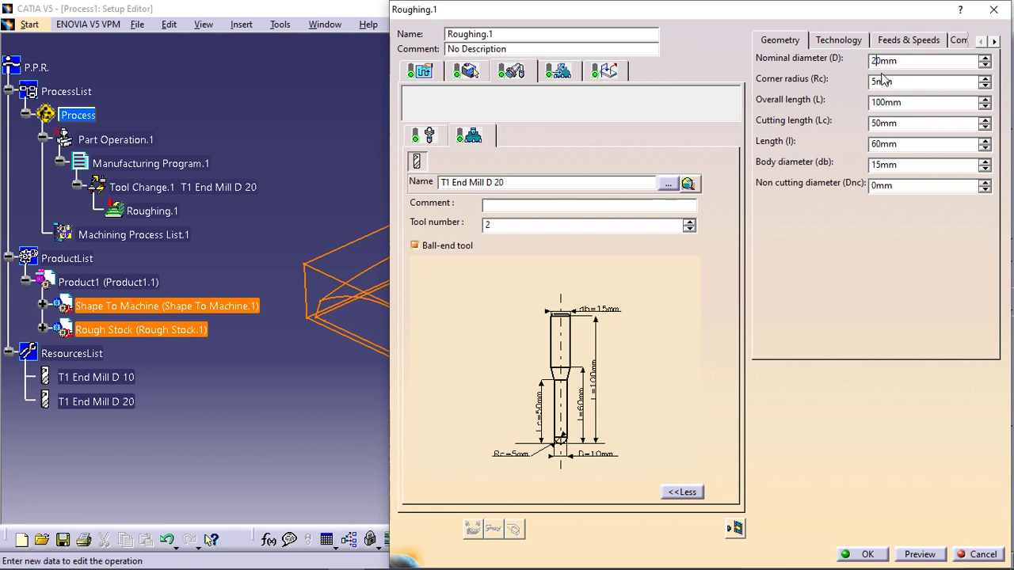
{"action": "left_click", "coordinate": [907, 102]}
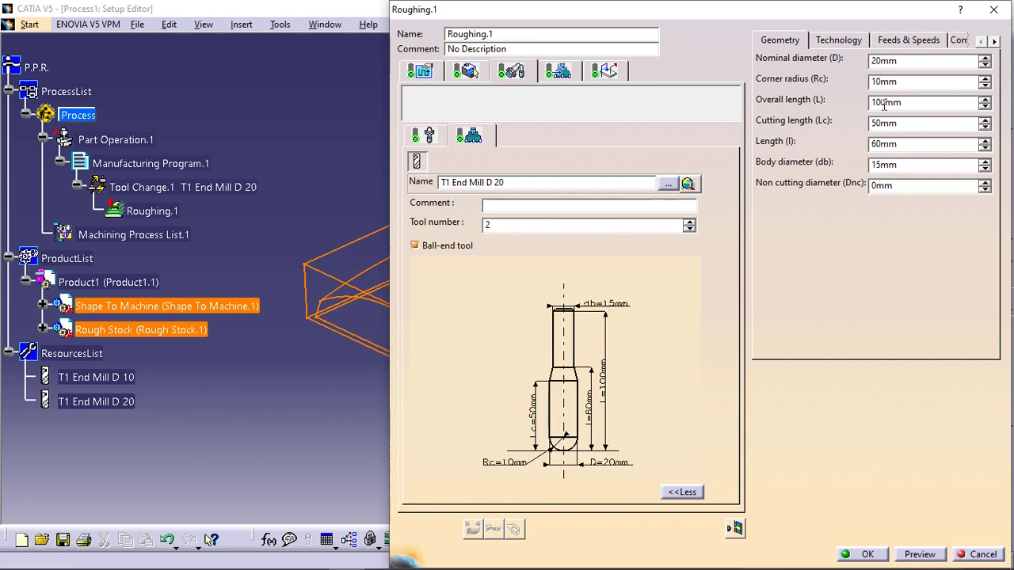
{"action": "key", "text": "BackSpace"}
{"action": "type", "text": "2"}
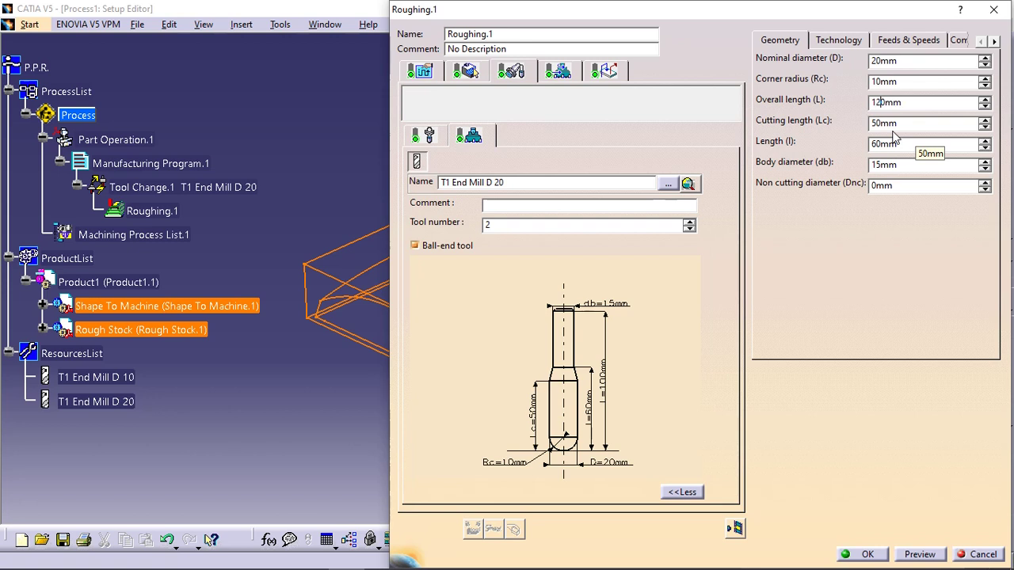
{"action": "left_click", "coordinate": [879, 126]}
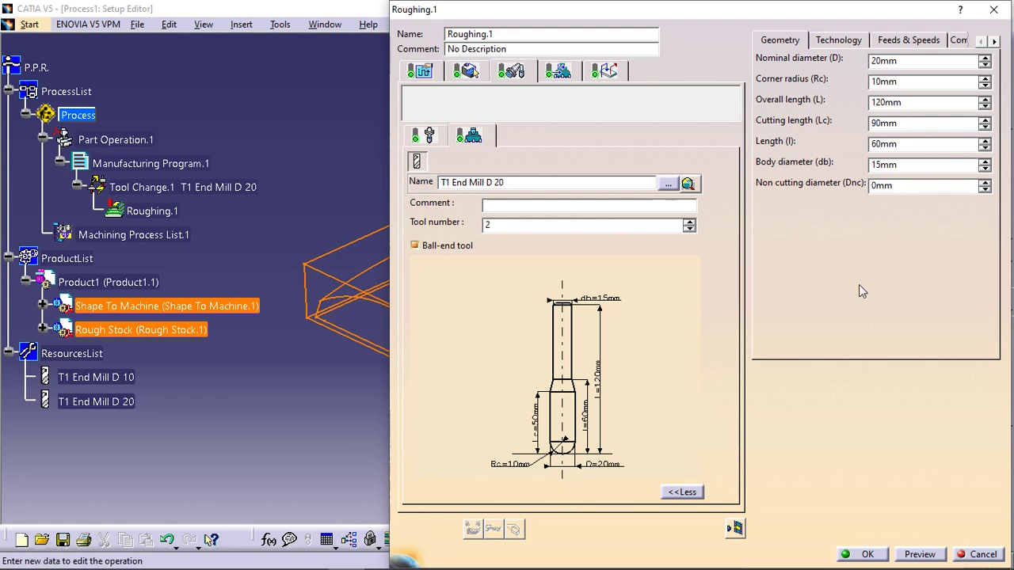
Compute and replay the Roughing.1 tool path, close the replay and confirm the operation
{"action": "left_click", "coordinate": [735, 528]}
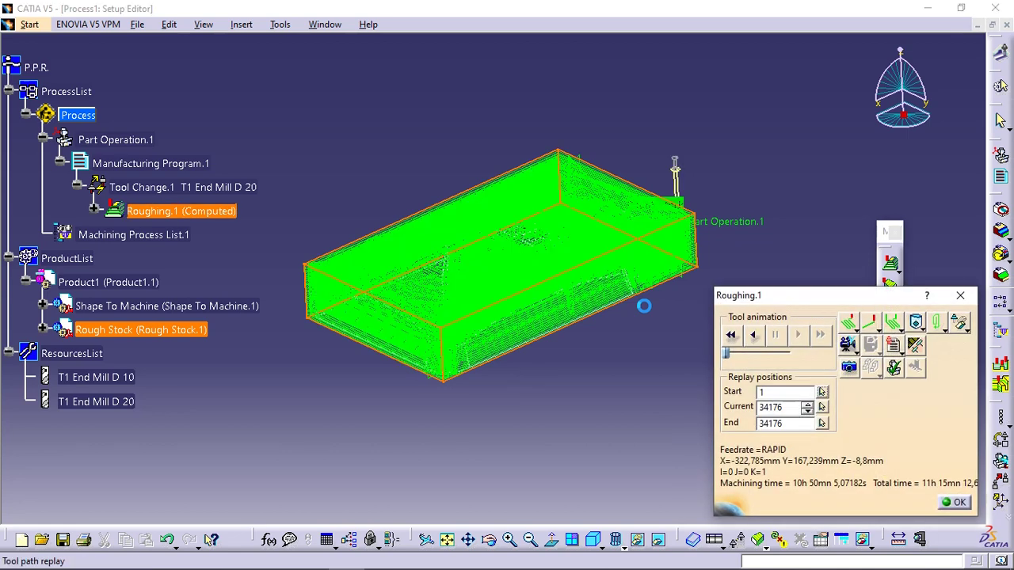
{"action": "left_click", "coordinate": [957, 503]}
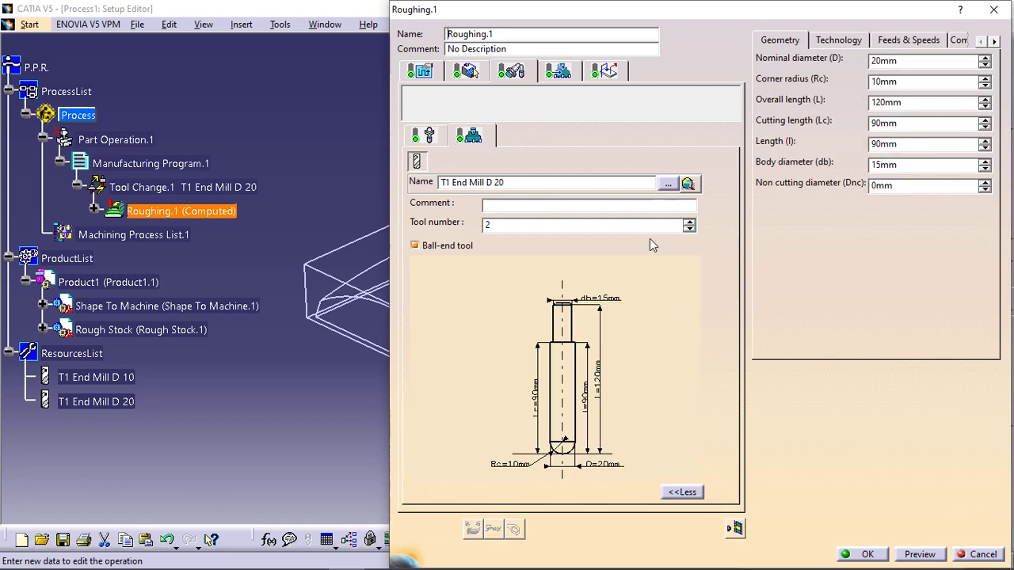
{"action": "left_click_drag", "start_coordinate": [511, 15], "coordinate": [558, 11]}
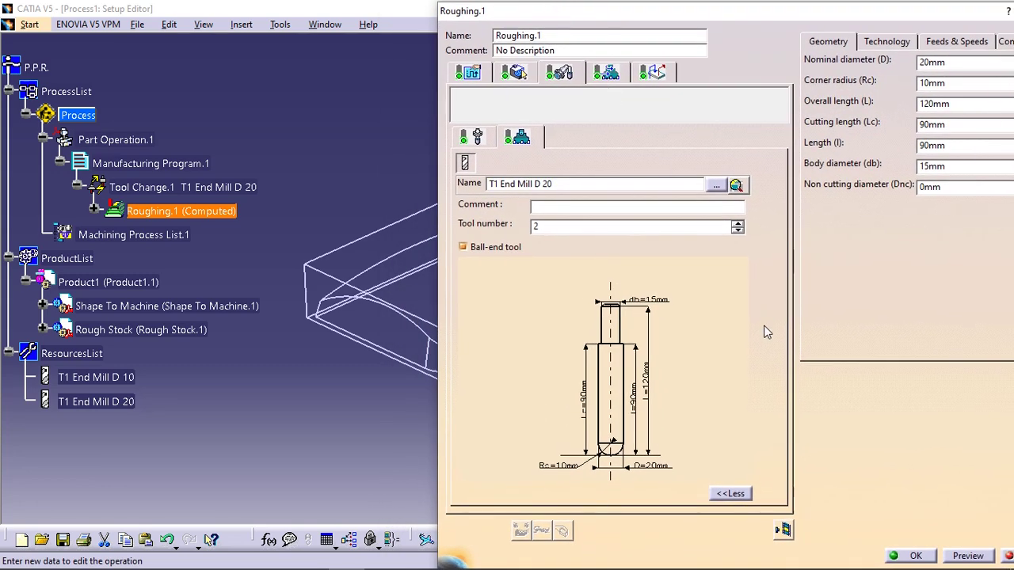
{"action": "left_click", "coordinate": [915, 555]}
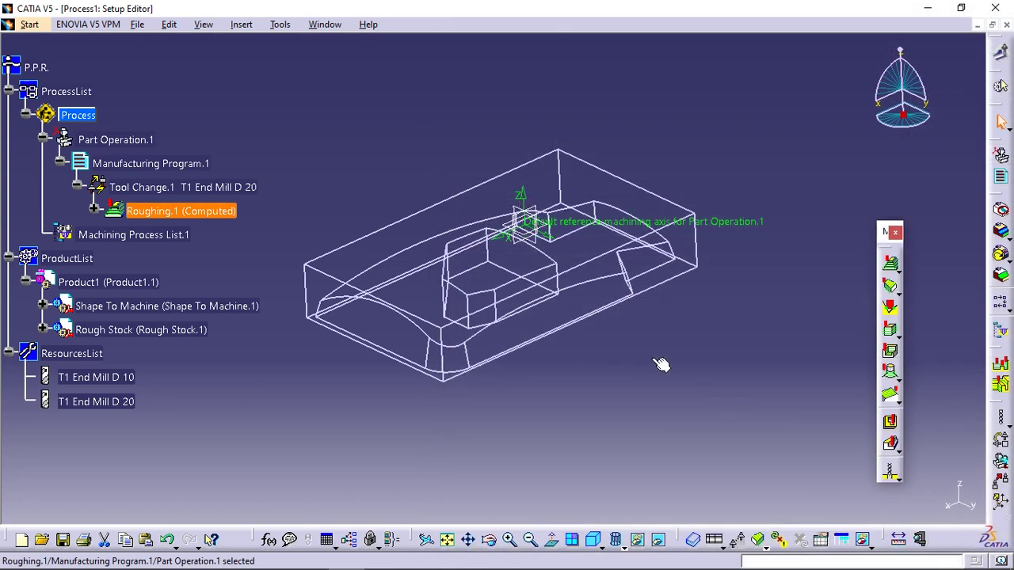
{"action": "middle_click_drag", "start_coordinate": [636, 366], "coordinate": [673, 383]}
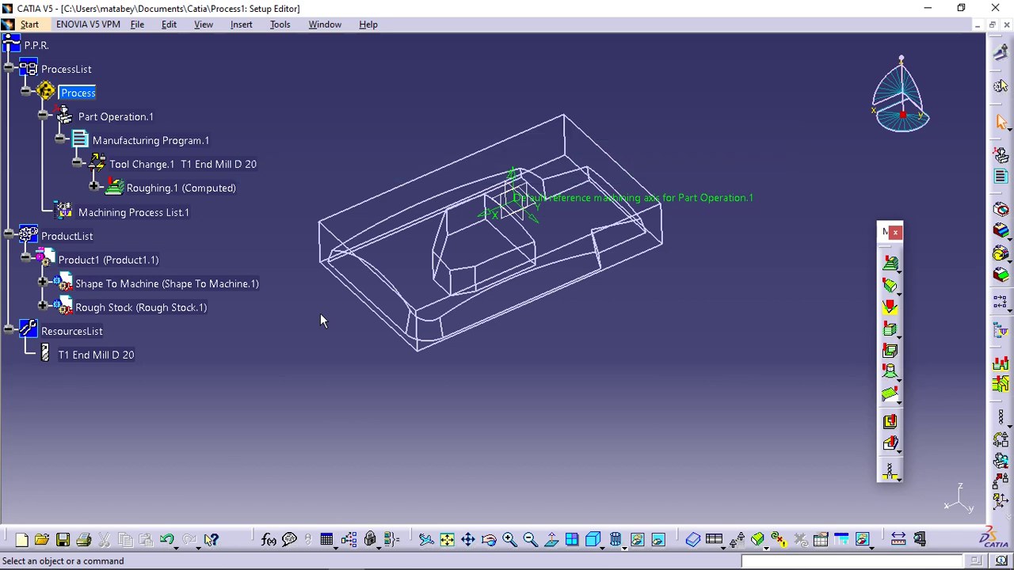
{"action": "key", "text": "XF86AudioLowerVolume"}
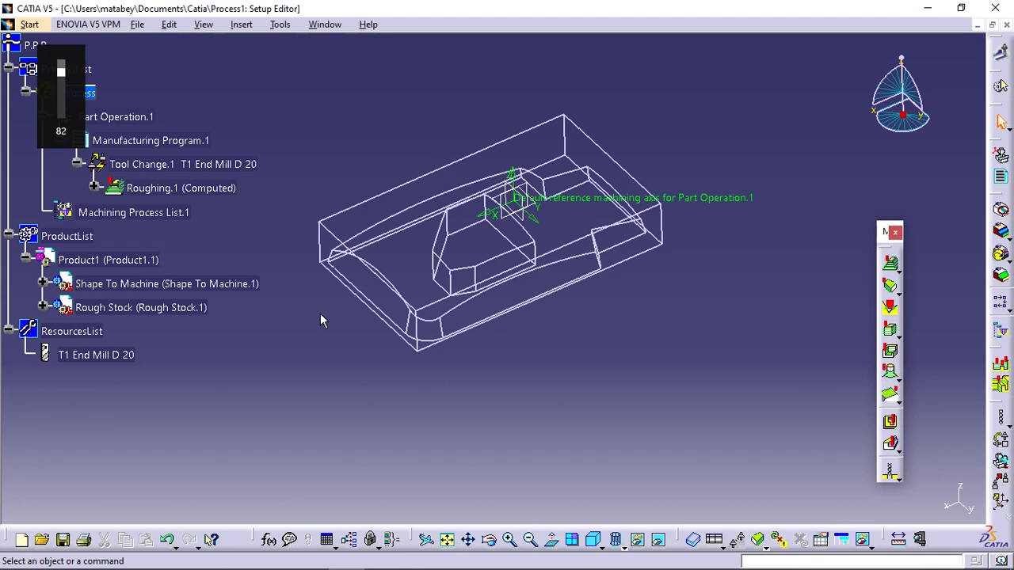
Hide the Rough Stock product so only the shape to machine is displayed
{"action": "left_click", "coordinate": [177, 306]}
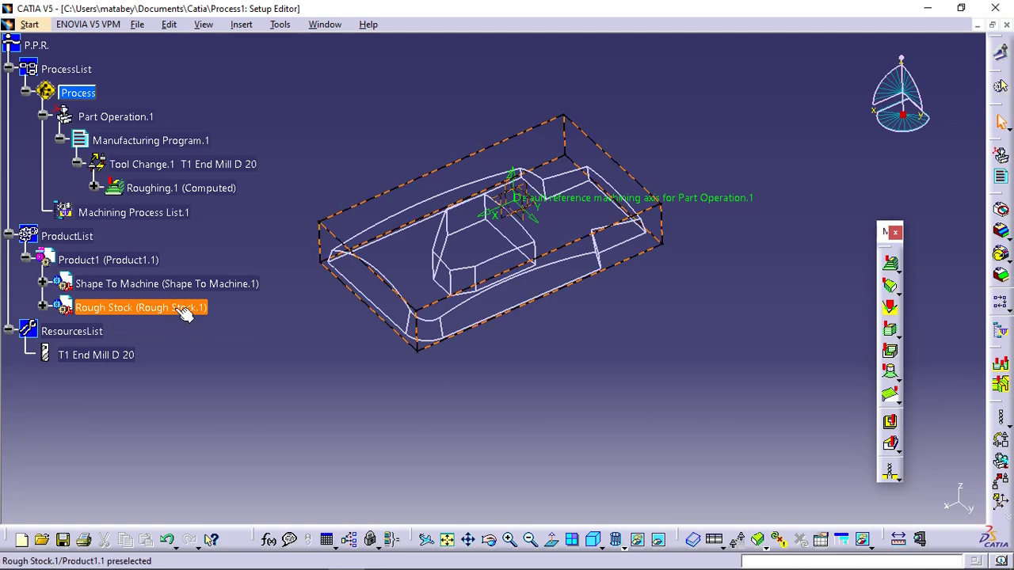
{"action": "right_click", "coordinate": [175, 307]}
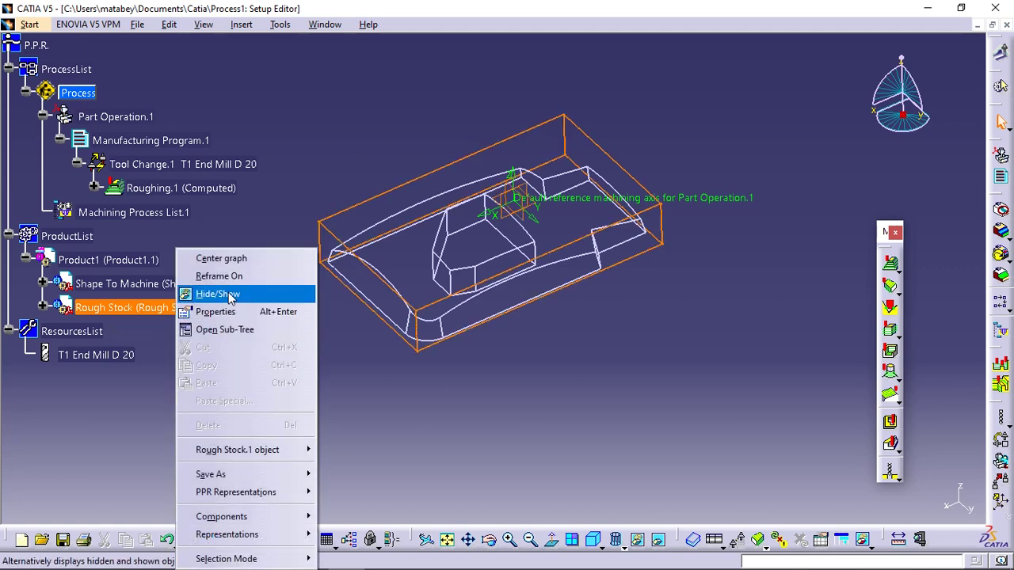
{"action": "left_click", "coordinate": [218, 294]}
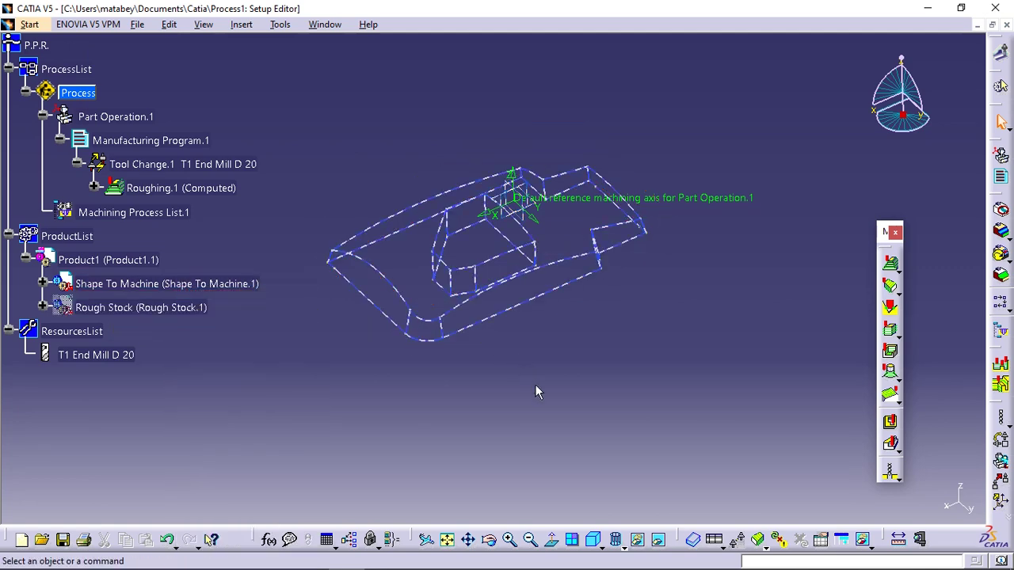
Switch the display of the model from wireframe to Shading with Edges
{"action": "mouse_move", "coordinate": [518, 385]}
{"action": "middle_mouse_down"}
{"action": "mouse_move", "coordinate": [572, 396]}
{"action": "mouse_move", "coordinate": [559, 397]}
{"action": "middle_mouse_up"}
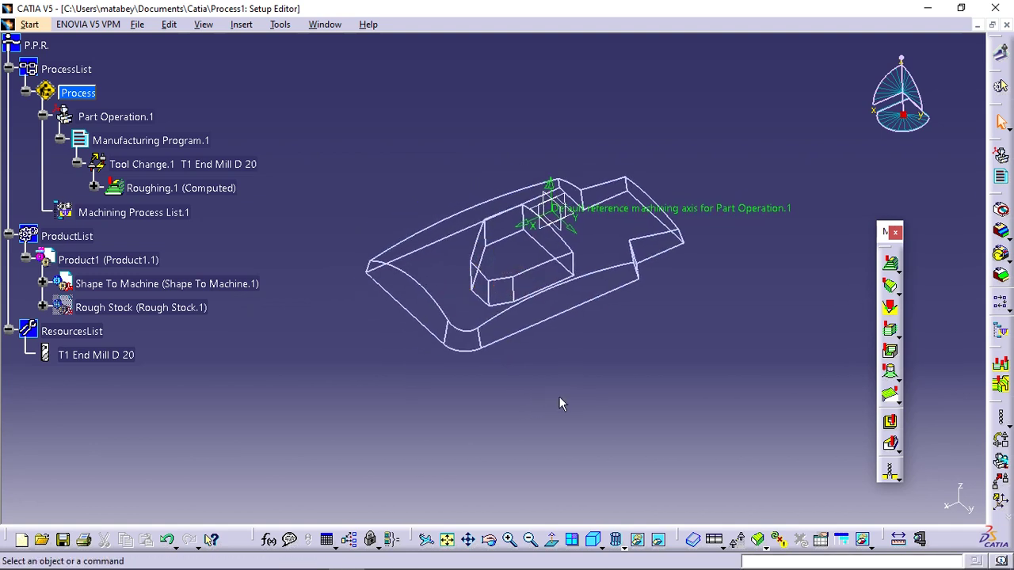
{"action": "left_click", "coordinate": [623, 545]}
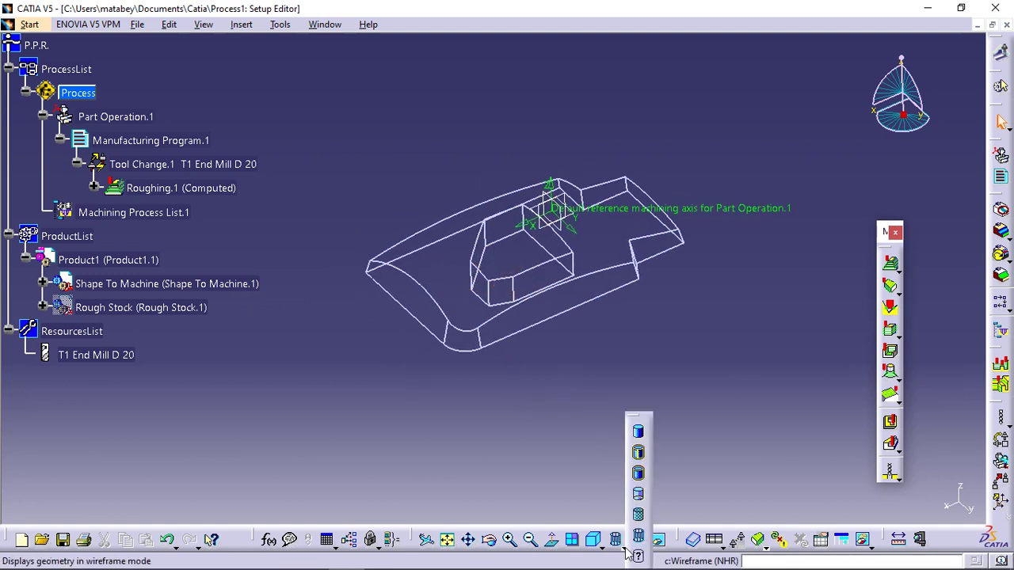
{"action": "left_click", "coordinate": [639, 455]}
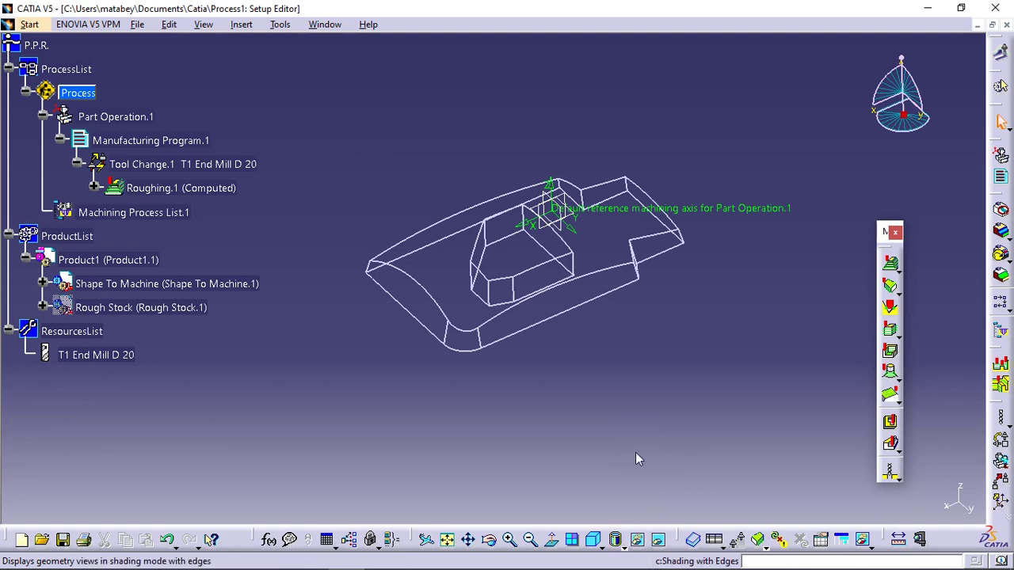
{"action": "mouse_move", "coordinate": [578, 396]}
{"action": "middle_mouse_down"}
{"action": "mouse_move", "coordinate": [401, 418]}
{"action": "mouse_move", "coordinate": [394, 372]}
{"action": "mouse_move", "coordinate": [435, 319]}
{"action": "mouse_move", "coordinate": [417, 312]}
{"action": "mouse_move", "coordinate": [593, 319]}
{"action": "mouse_move", "coordinate": [531, 308]}
{"action": "mouse_move", "coordinate": [546, 392]}
{"action": "middle_mouse_up"}
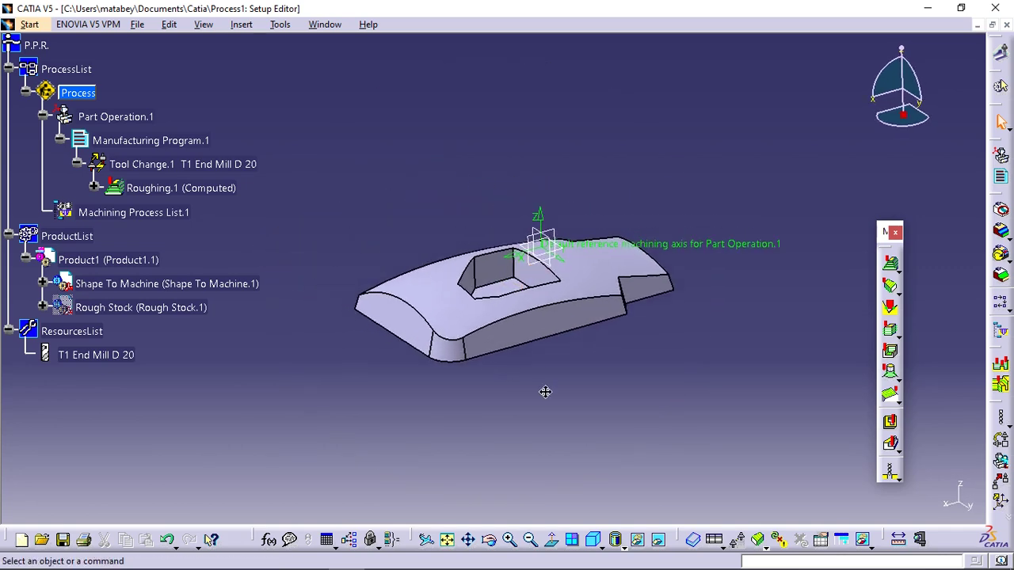
Insert a ZLevel operation after Roughing.1 and arrange its definition dialog and the model for geometry selection
{"action": "left_click", "coordinate": [205, 190]}
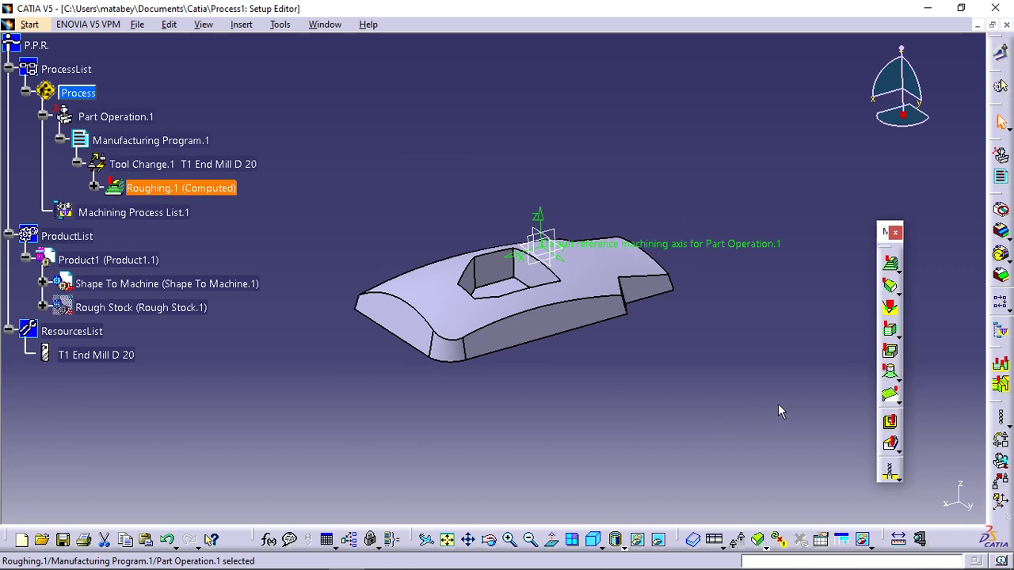
{"action": "left_click", "coordinate": [891, 331]}
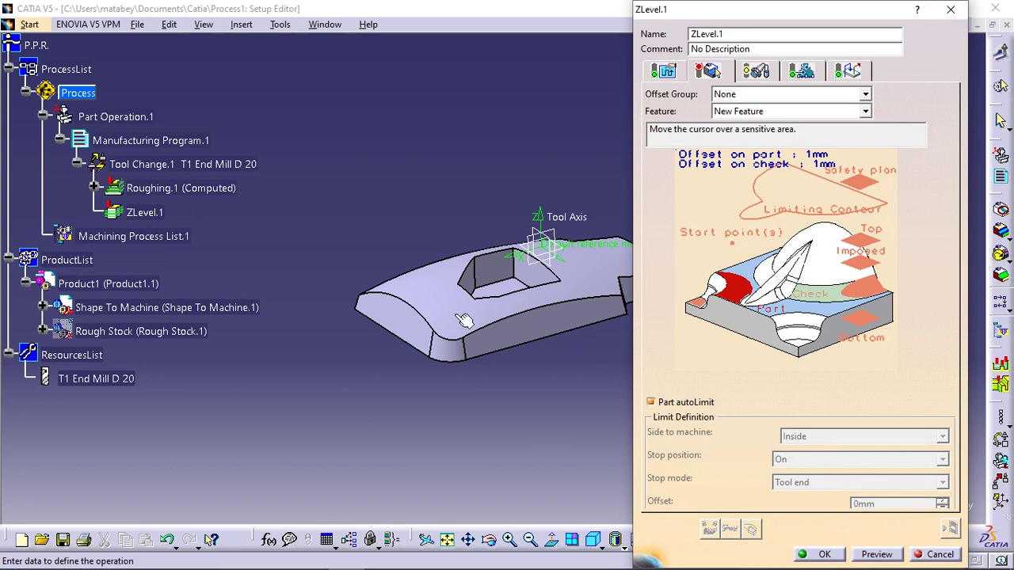
{"action": "middle_click_drag", "start_coordinate": [493, 214], "coordinate": [410, 203]}
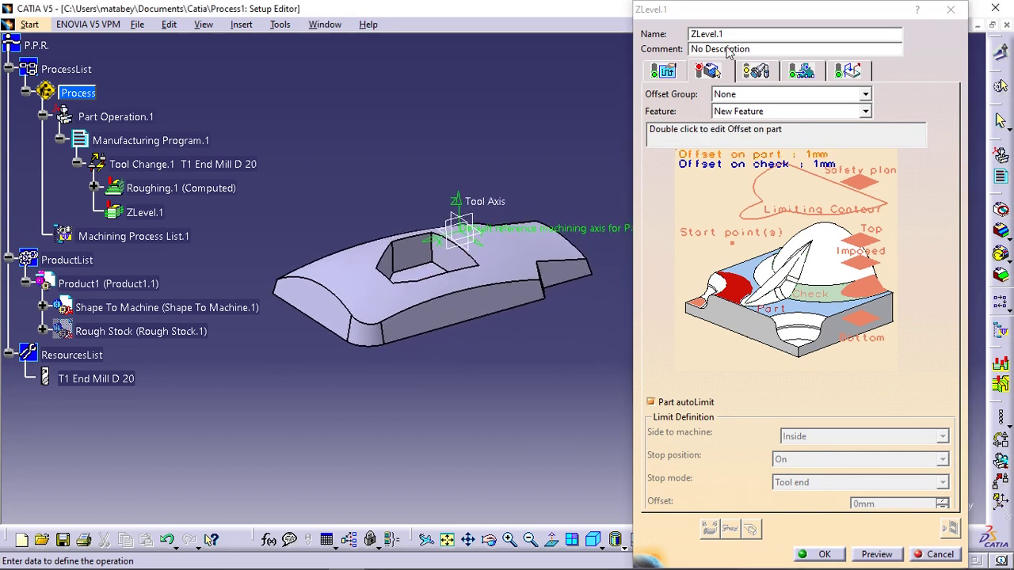
{"action": "left_click_drag", "start_coordinate": [724, 24], "coordinate": [722, 30]}
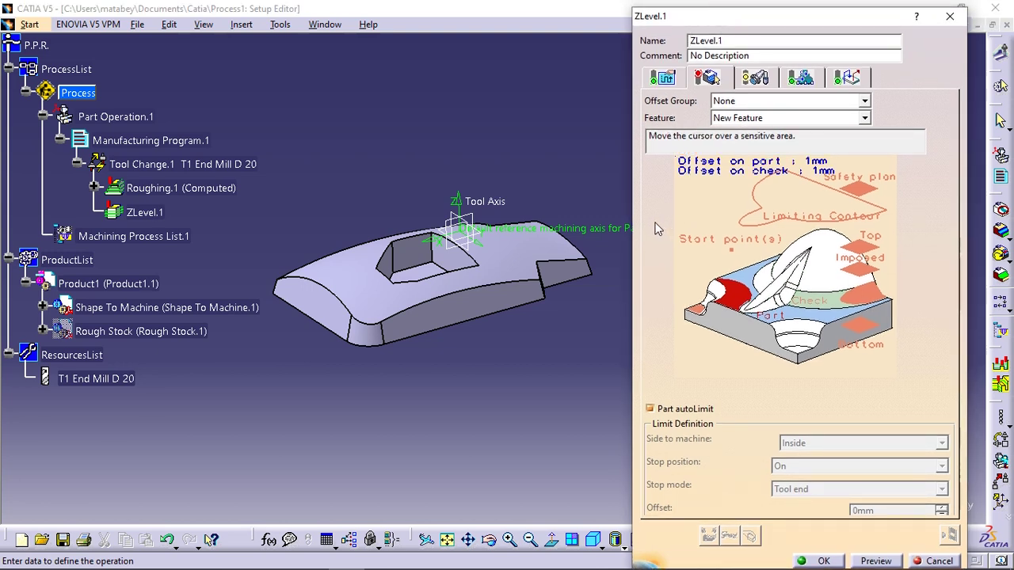
Define the ZLevel part geometry by selecting all outer side faces around the model, including the notch faces, and accept the selection
{"action": "right_click", "coordinate": [736, 301]}
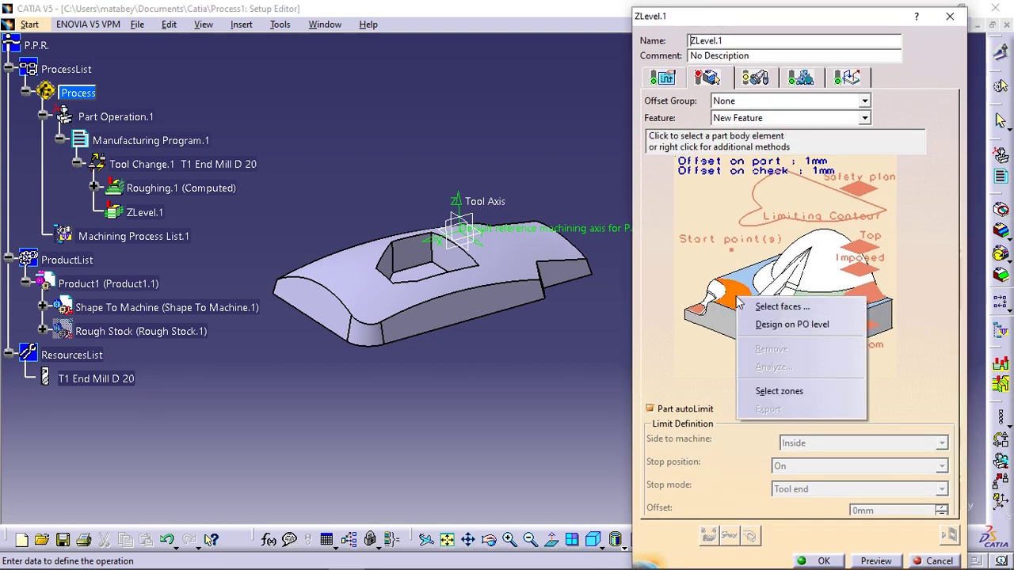
{"action": "left_click", "coordinate": [772, 308]}
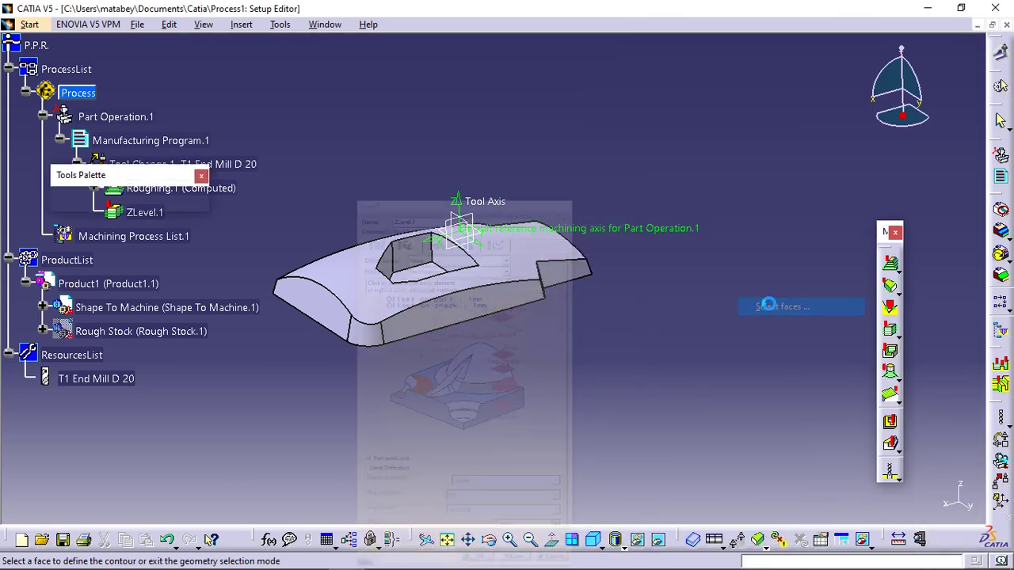
{"action": "left_click", "coordinate": [483, 309]}
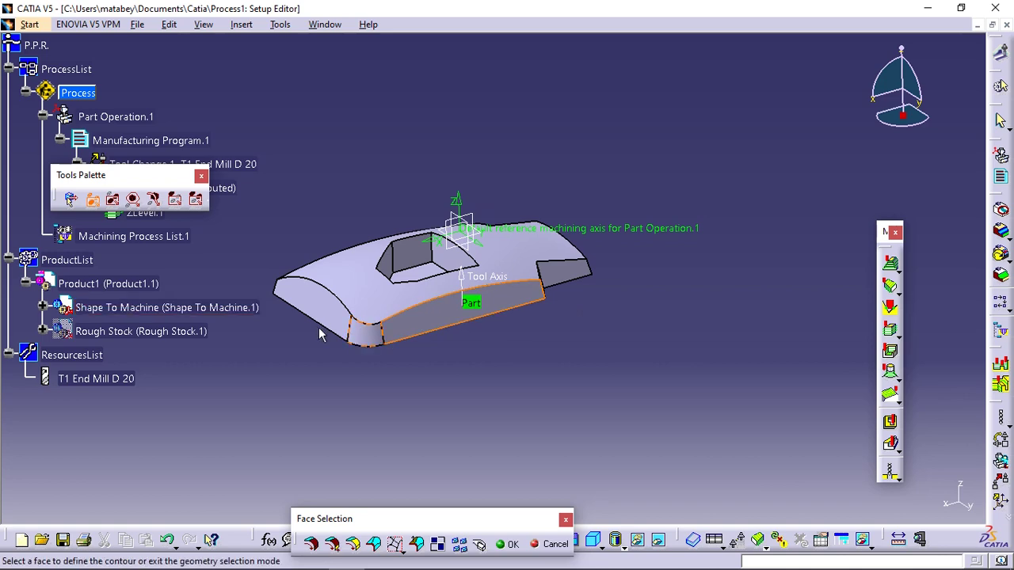
{"action": "middle_click_drag", "start_coordinate": [336, 329], "coordinate": [741, 326]}
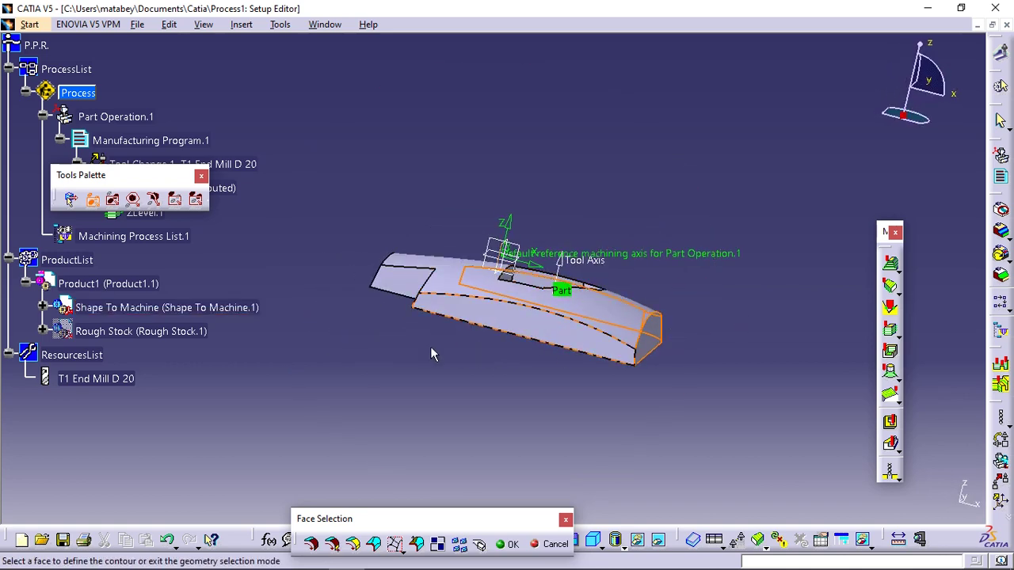
{"action": "middle_click_drag", "start_coordinate": [430, 348], "coordinate": [556, 332]}
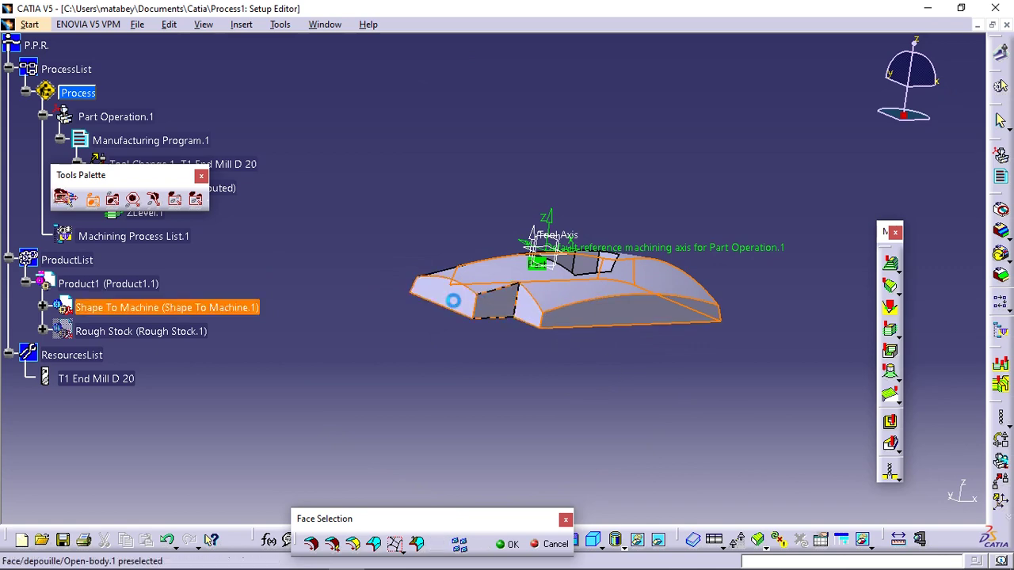
{"action": "middle_click_drag", "start_coordinate": [453, 298], "coordinate": [537, 333]}
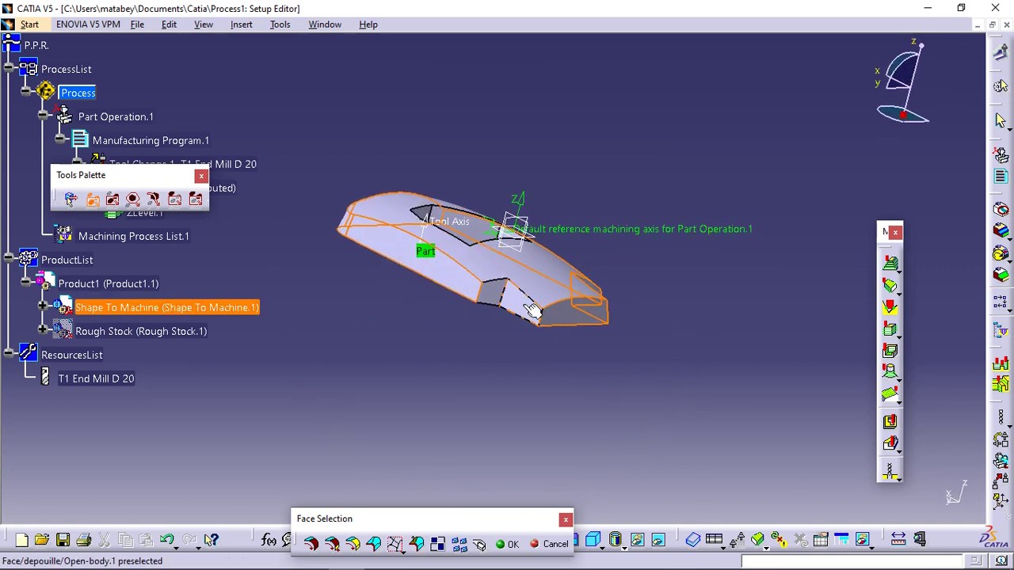
{"action": "middle_click_drag", "start_coordinate": [370, 383], "coordinate": [598, 349]}
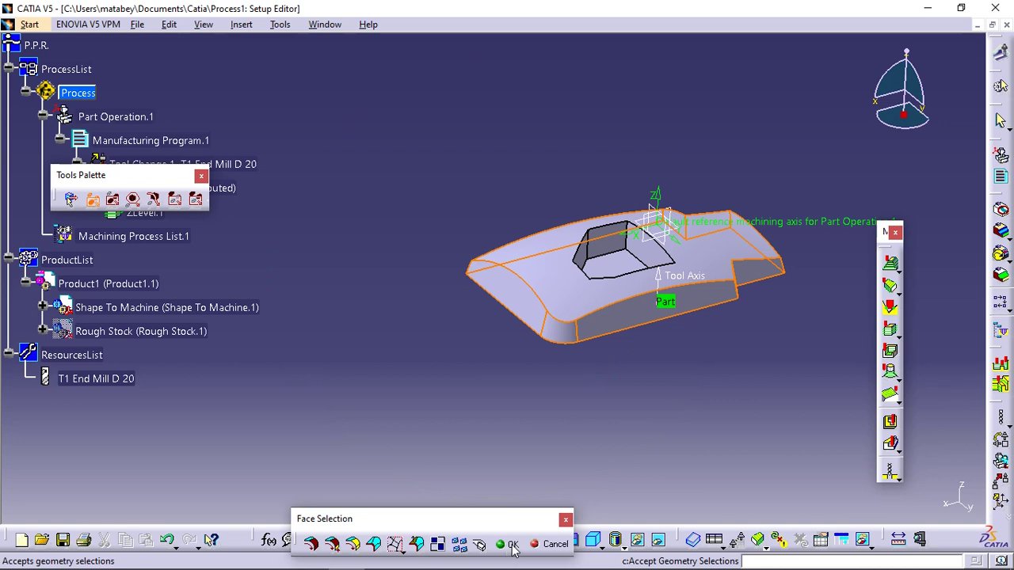
{"action": "left_click", "coordinate": [511, 545]}
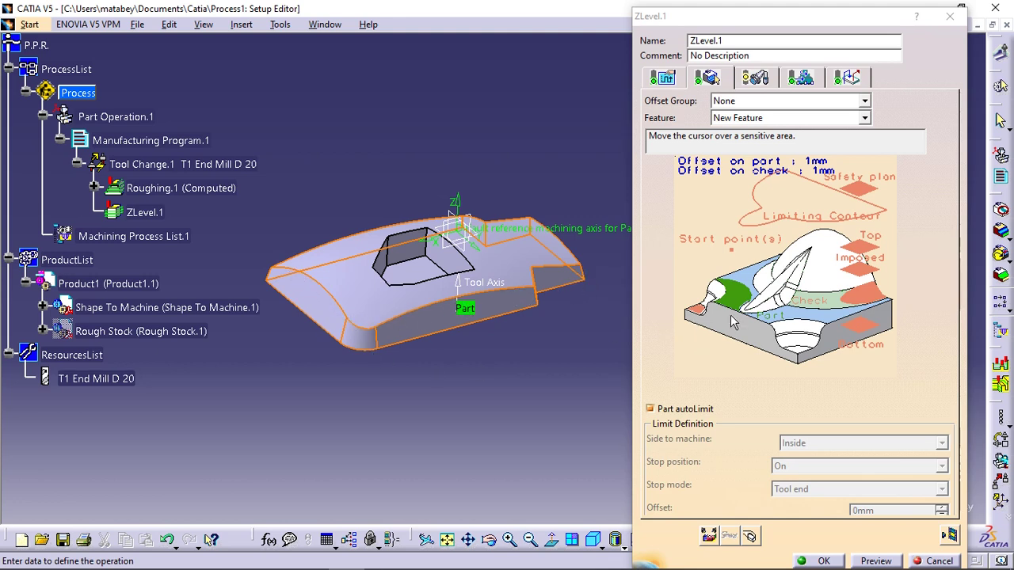
Select the model's curved top face as the check geometry of the ZLevel operation and accept it
{"action": "left_click", "coordinate": [821, 307]}
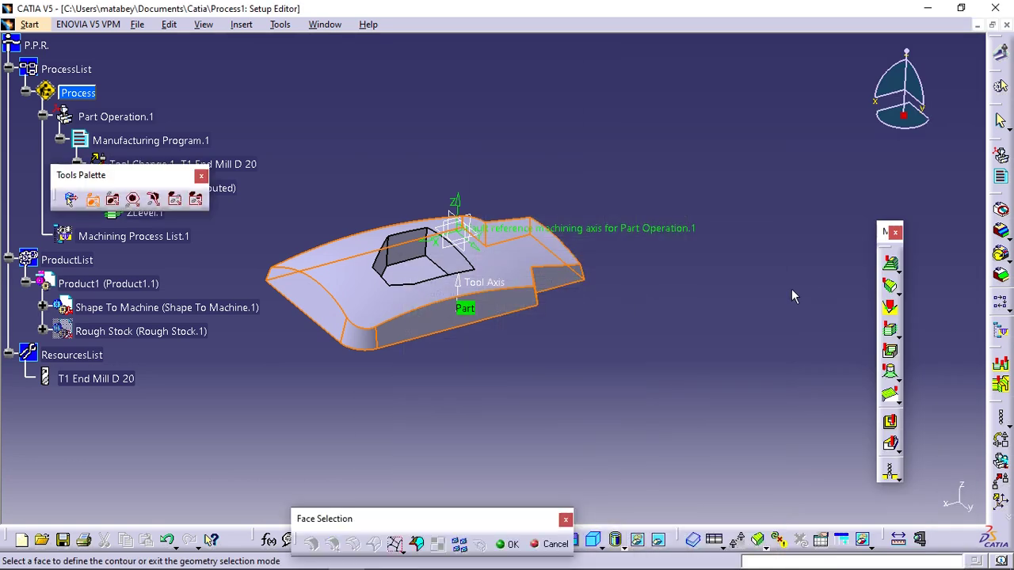
{"action": "left_click", "coordinate": [503, 254]}
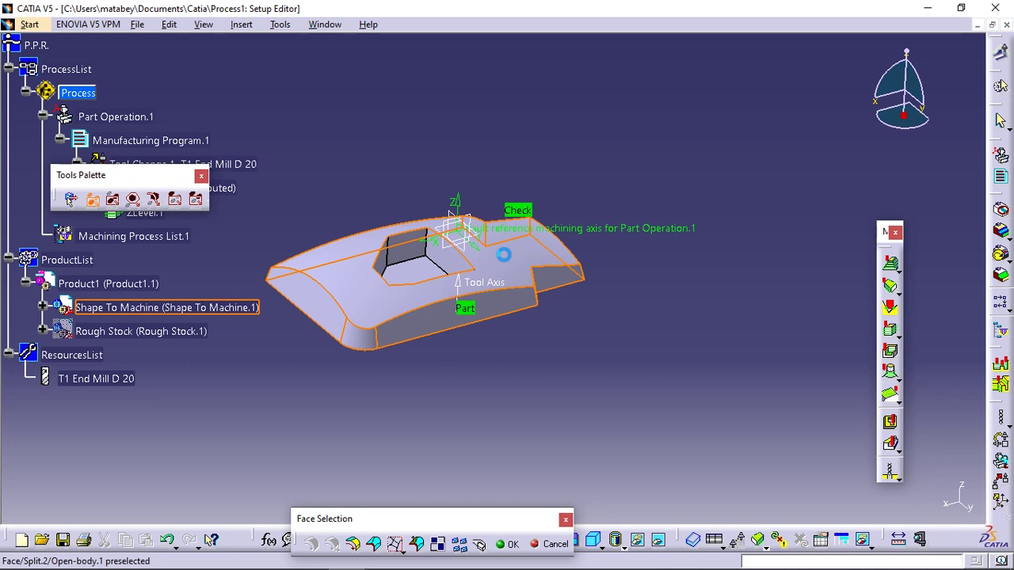
{"action": "left_click", "coordinate": [511, 544]}
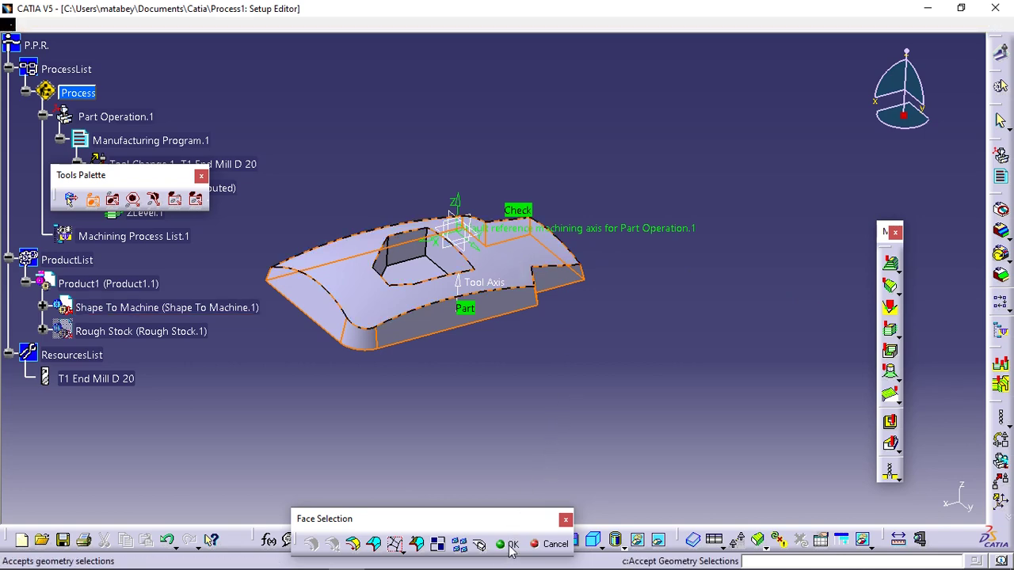
Set the machining mode of the ZLevel.1 strategy to Outer part
{"action": "left_click", "coordinate": [665, 79]}
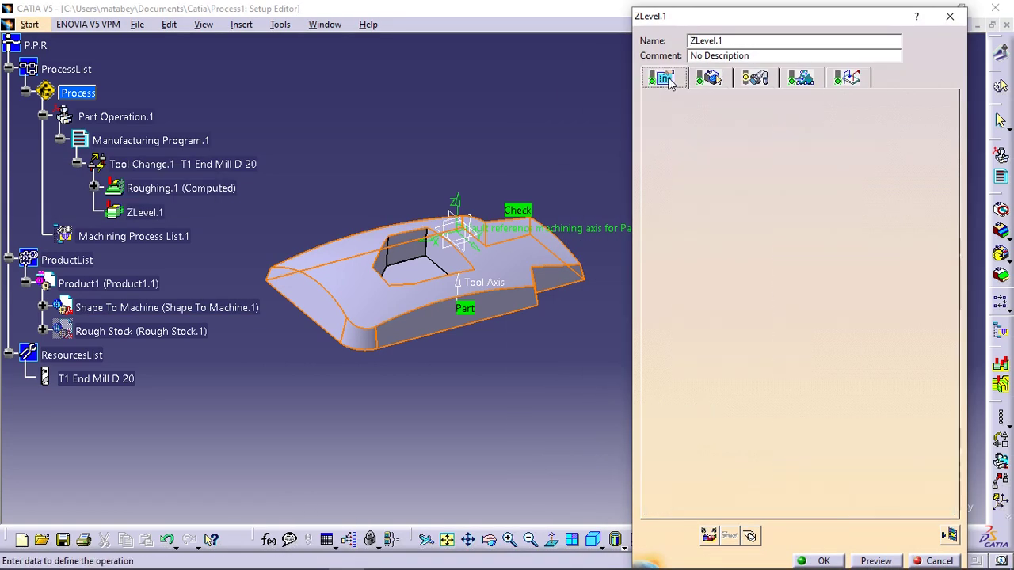
{"action": "left_click", "coordinate": [787, 395]}
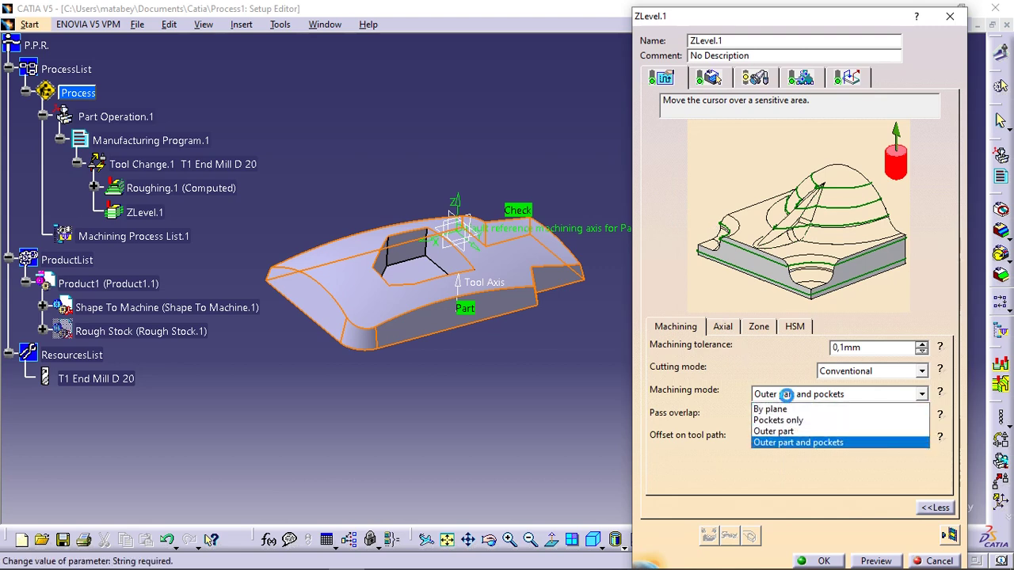
{"action": "left_click", "coordinate": [791, 431]}
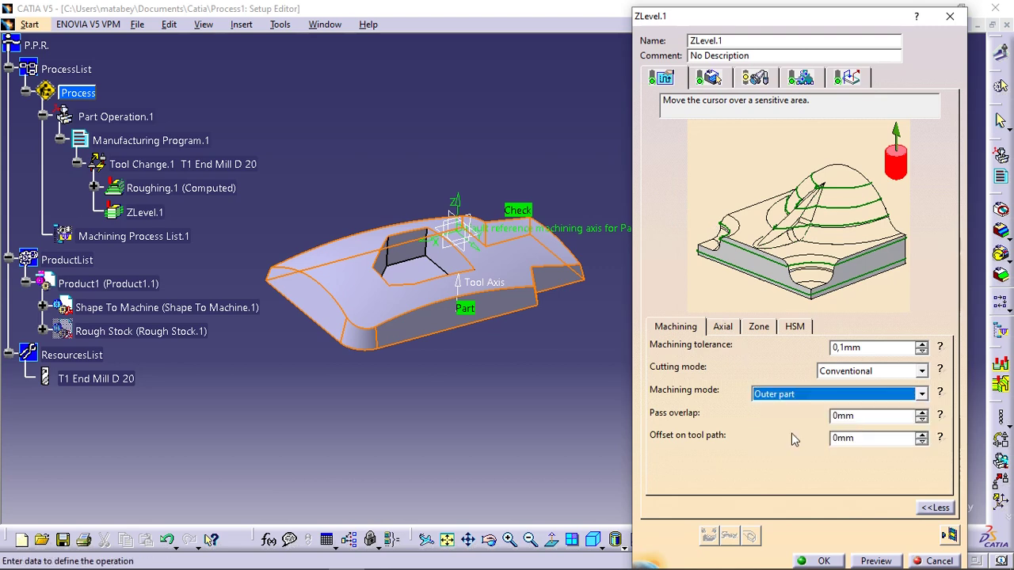
Set the mode of the ZLevel Approach macro to Along tool axis
{"action": "left_click", "coordinate": [847, 77]}
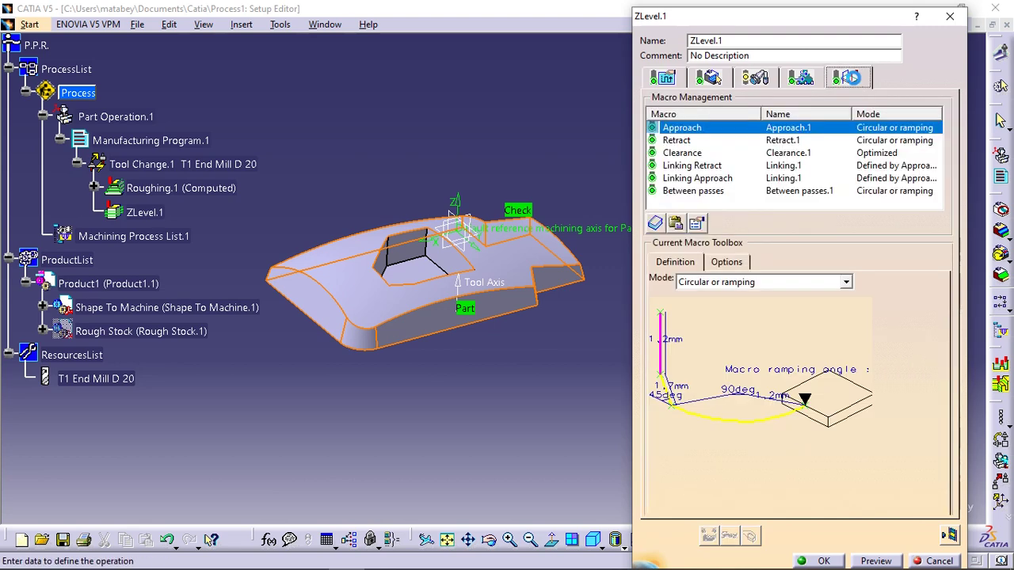
{"action": "right_click", "coordinate": [727, 133]}
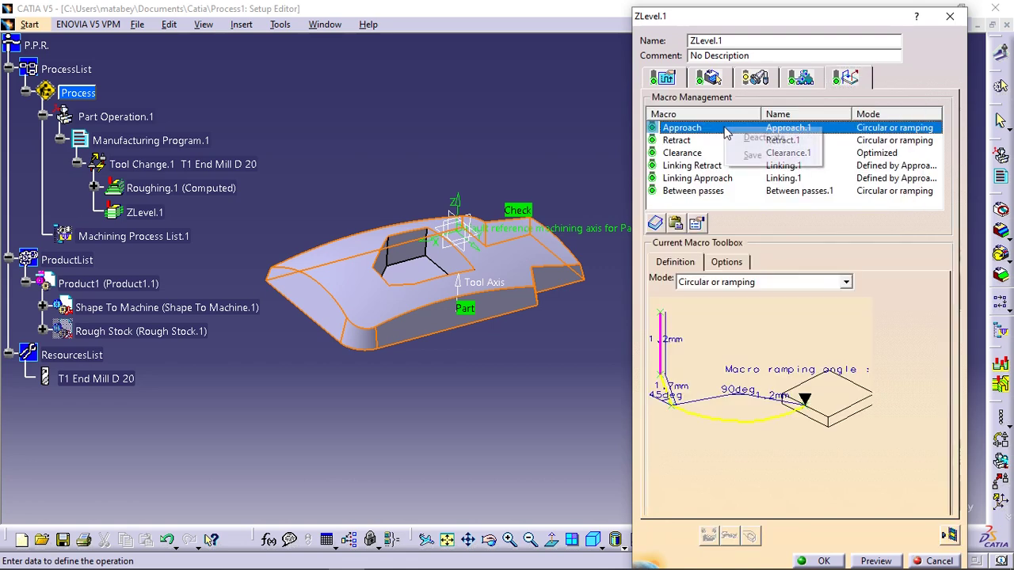
{"action": "left_click", "coordinate": [719, 282]}
{"action": "left_click", "coordinate": [722, 297]}
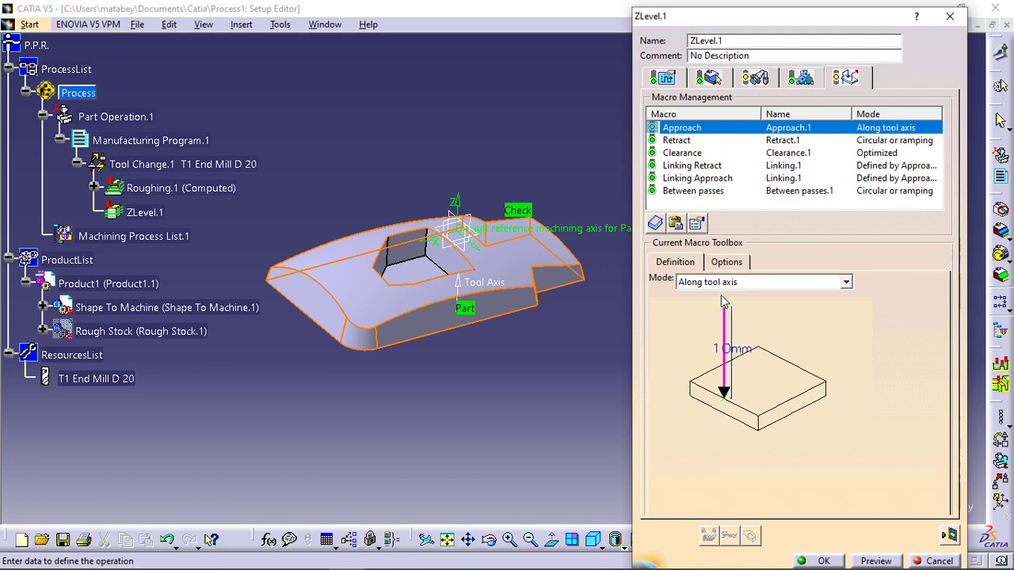
Save the Approach macro in a new catalog named MACRO_Settings_Z in the Macros folder
{"action": "right_click", "coordinate": [778, 130]}
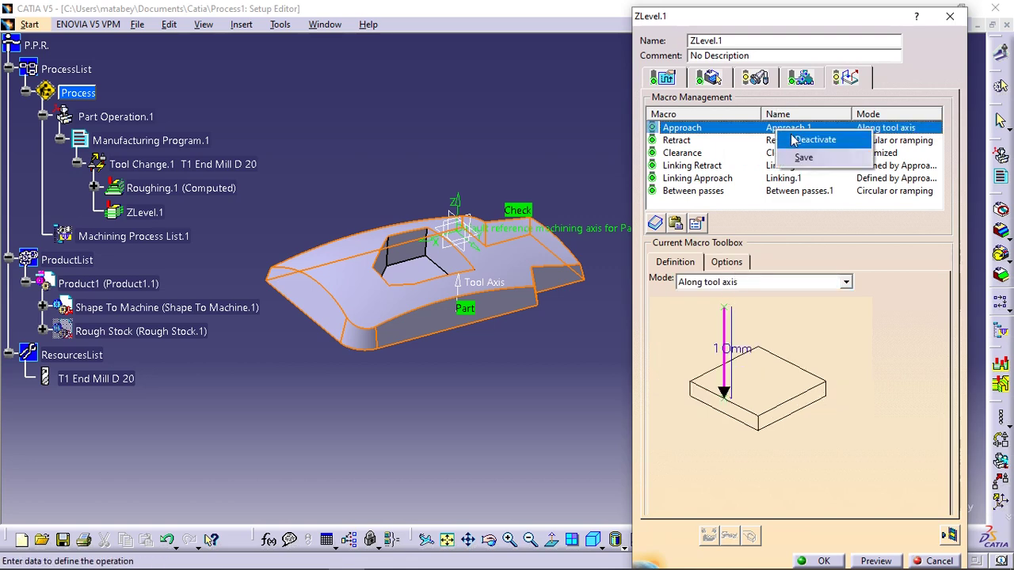
{"action": "left_click", "coordinate": [816, 162]}
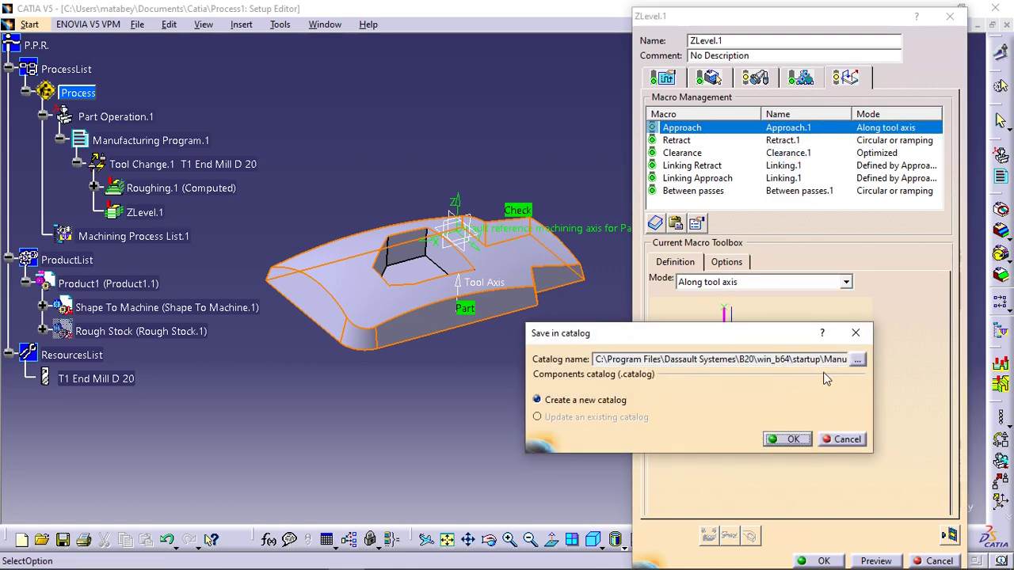
{"action": "left_click", "coordinate": [857, 360]}
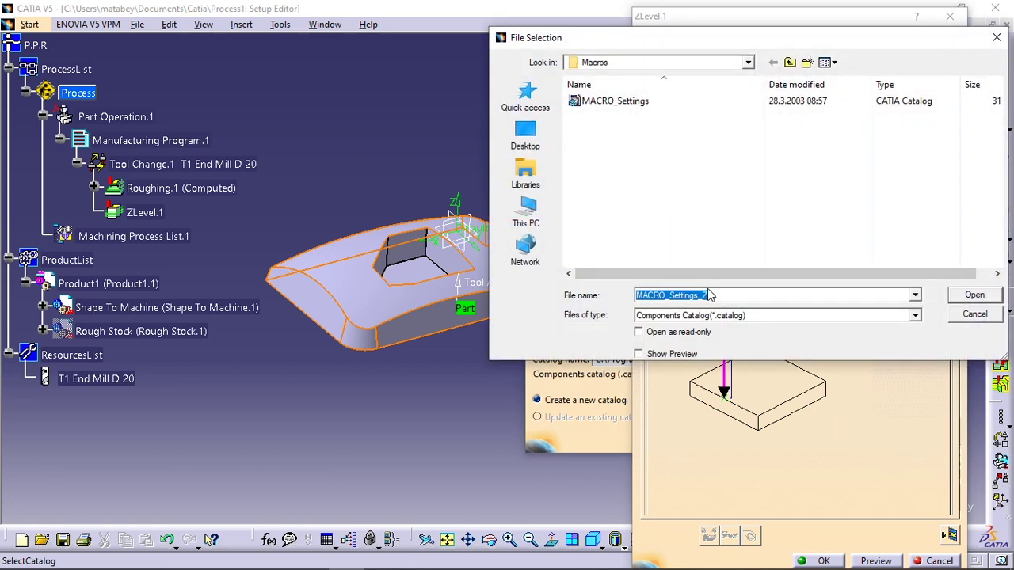
{"action": "left_click", "coordinate": [721, 295]}
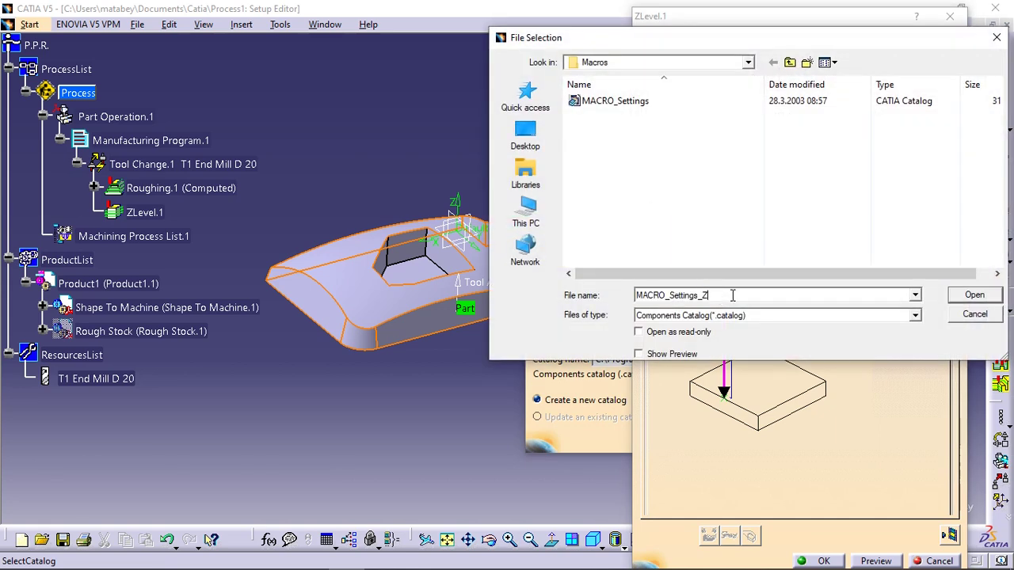
{"action": "left_click", "coordinate": [974, 295]}
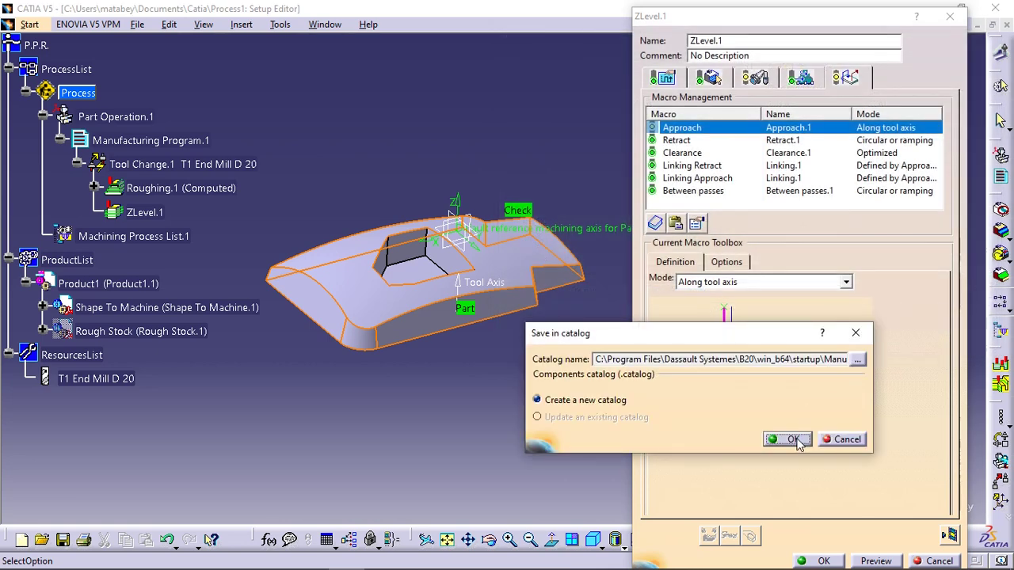
{"action": "left_click", "coordinate": [793, 440]}
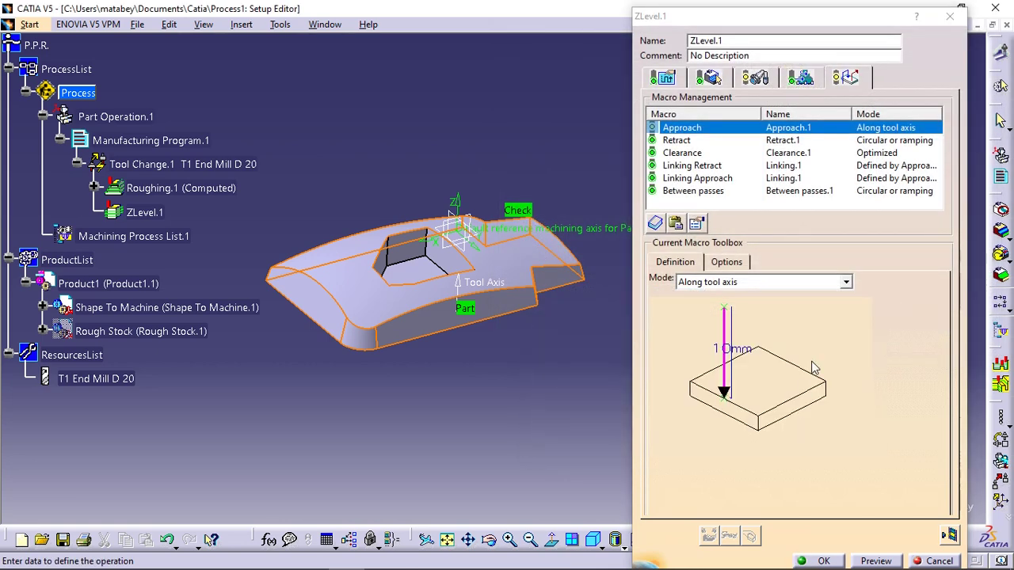
Set the Retract macro's mode to Along tool axis with a distance of 80 mm
{"action": "left_click", "coordinate": [678, 141]}
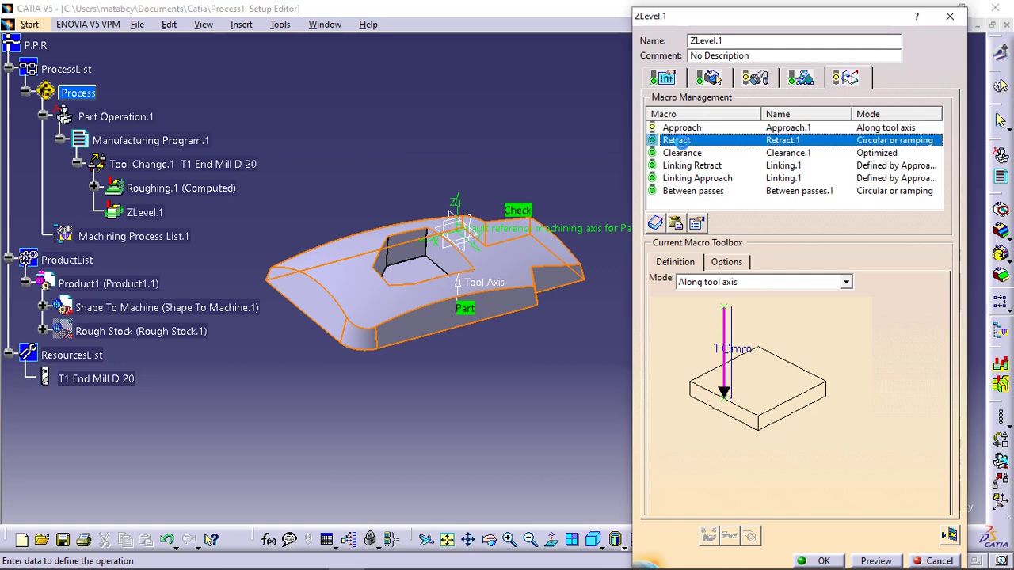
{"action": "left_click", "coordinate": [752, 284]}
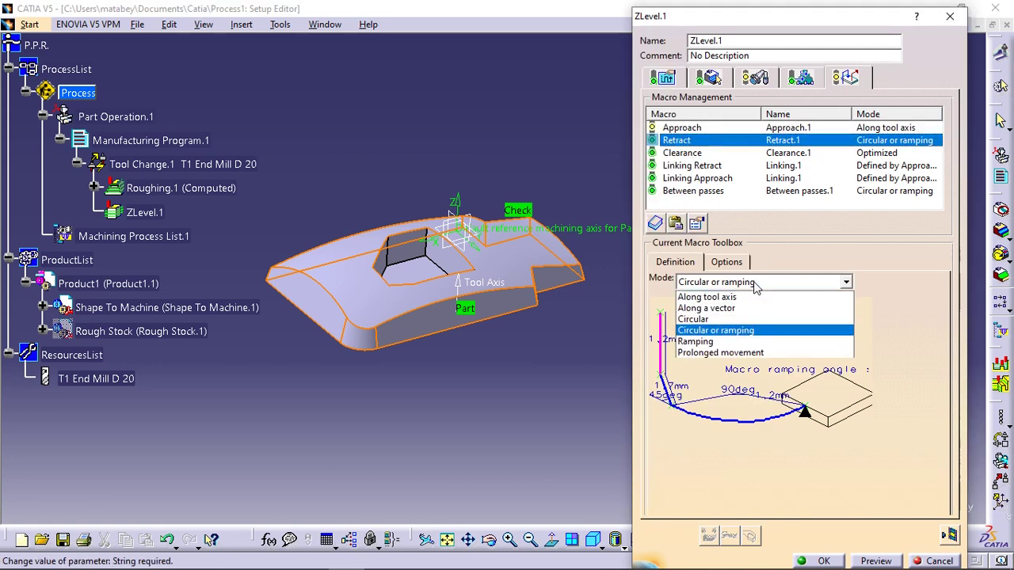
{"action": "left_click", "coordinate": [747, 295]}
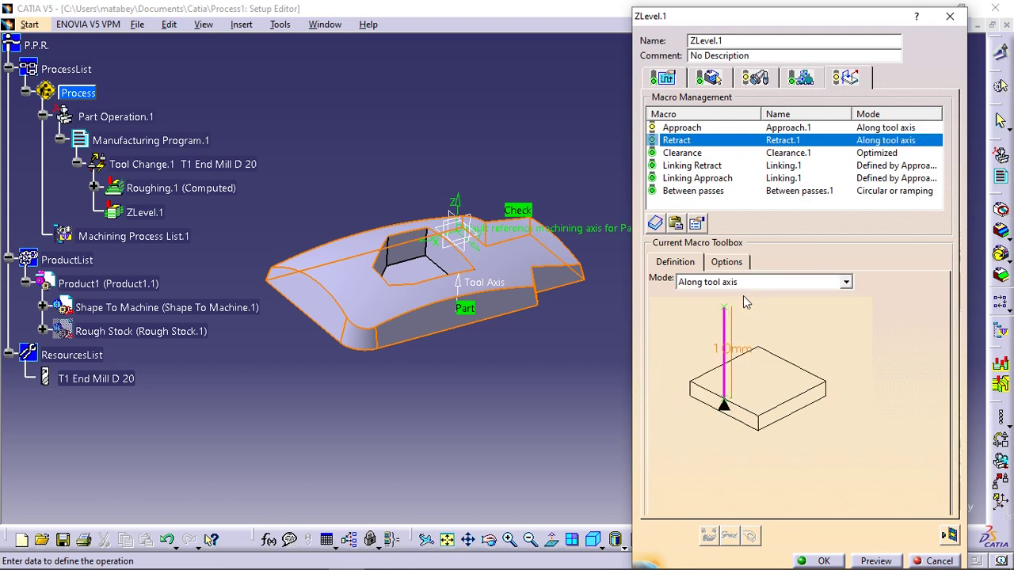
{"action": "type", "text": "80"}
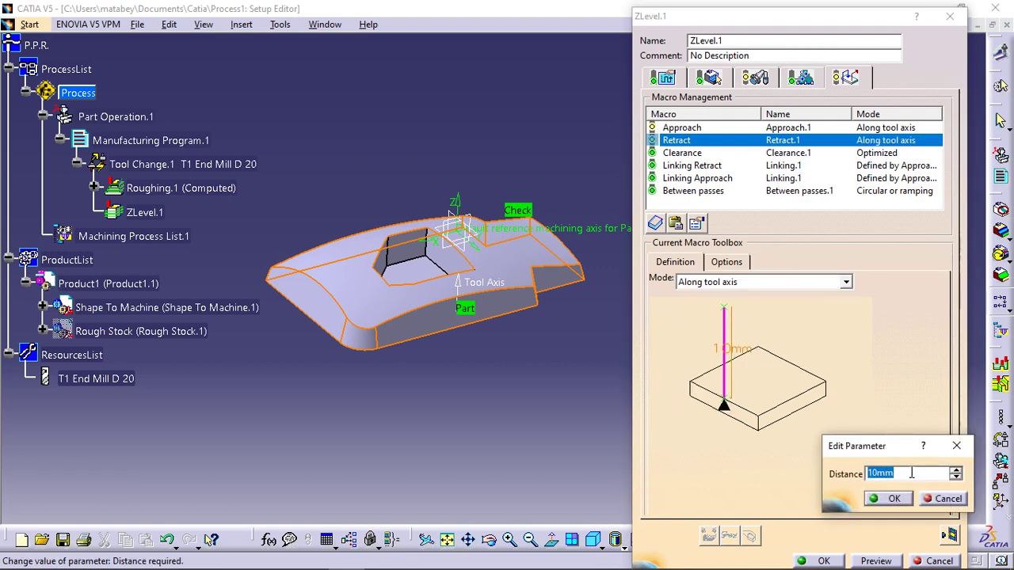
{"action": "left_click", "coordinate": [887, 499]}
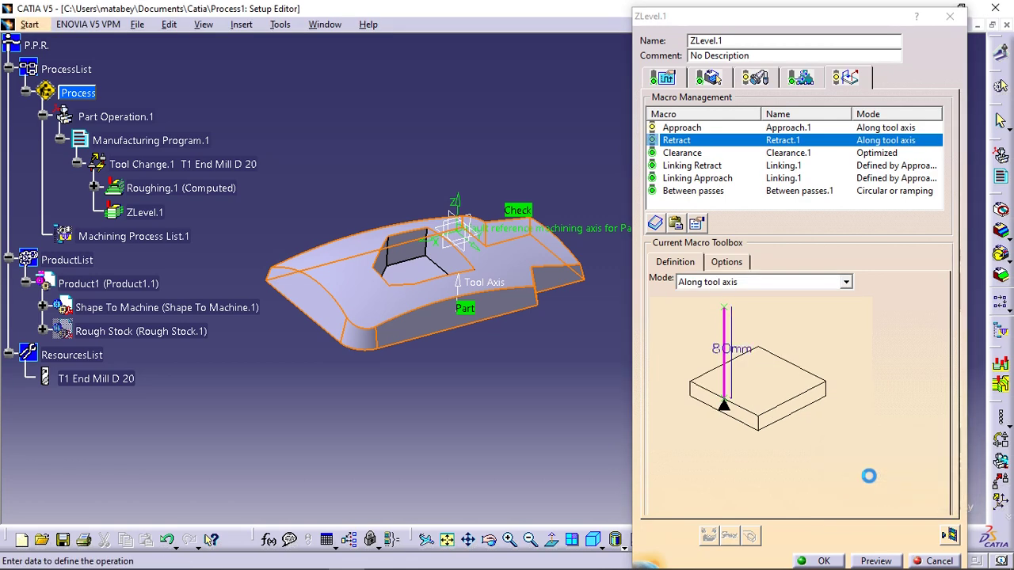
Save the Retract macro by updating the existing MACRO_Settings_Z catalog
{"action": "right_click", "coordinate": [702, 142]}
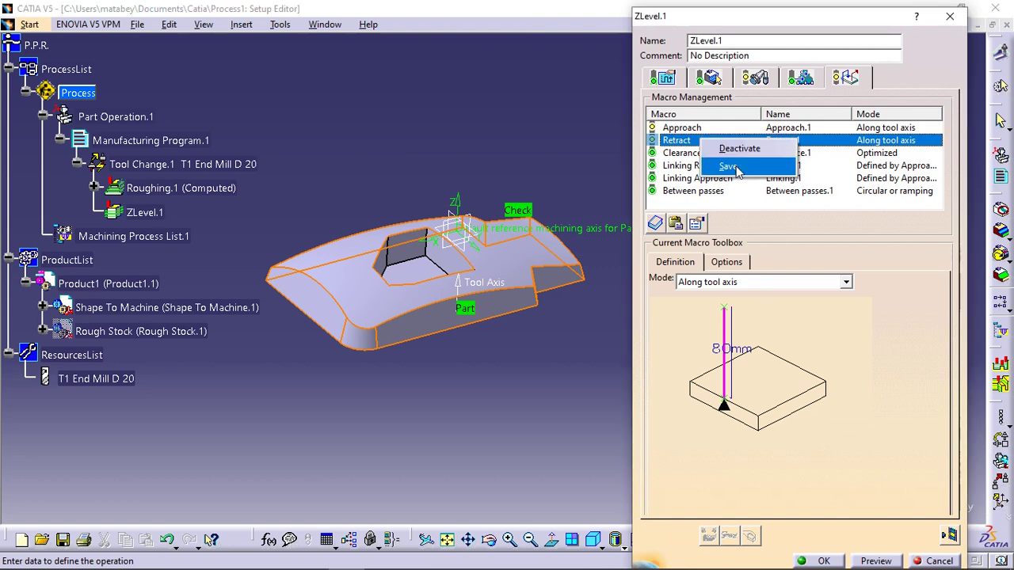
{"action": "left_click", "coordinate": [728, 167]}
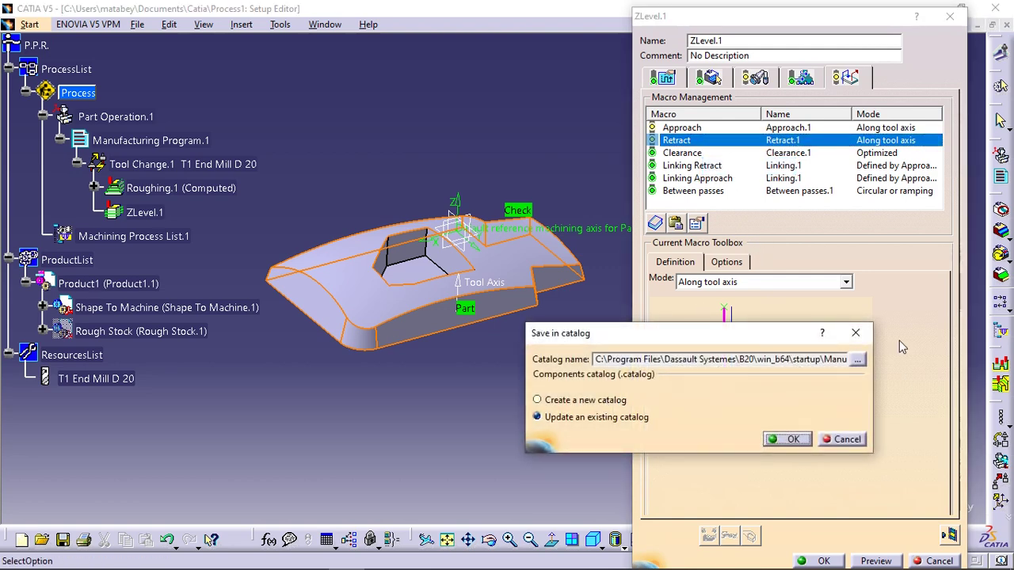
{"action": "left_click", "coordinate": [770, 359]}
{"action": "left_click_drag", "start_coordinate": [797, 357], "coordinate": [860, 354]}
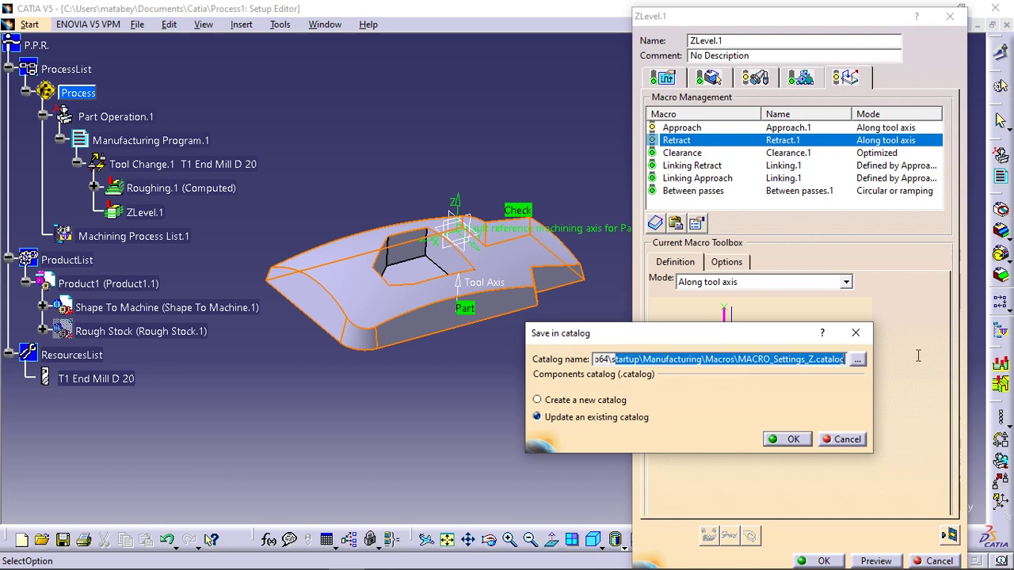
{"action": "left_click", "coordinate": [788, 439]}
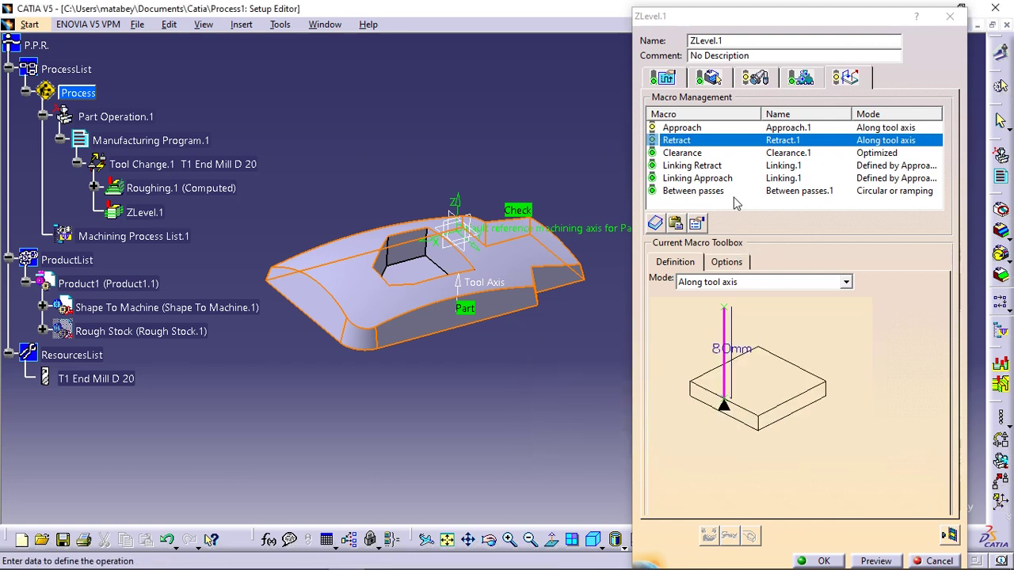
Set the Between passes macro's mode to Defined by Linking Approach/Retract and save it by updating the existing MACRO_Settings_Z catalog
{"action": "left_click", "coordinate": [710, 191]}
{"action": "left_click", "coordinate": [740, 284]}
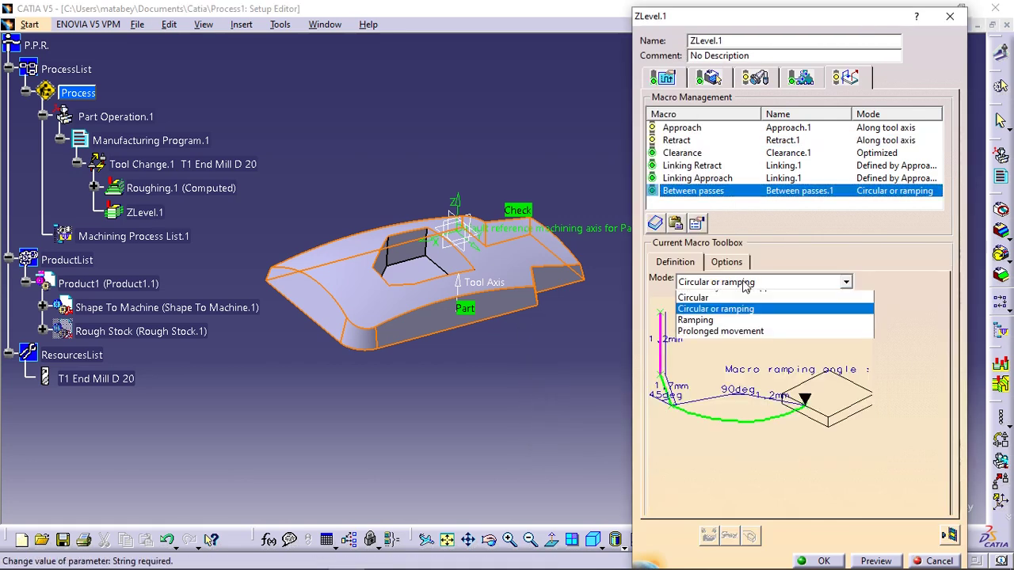
{"action": "left_click", "coordinate": [765, 330]}
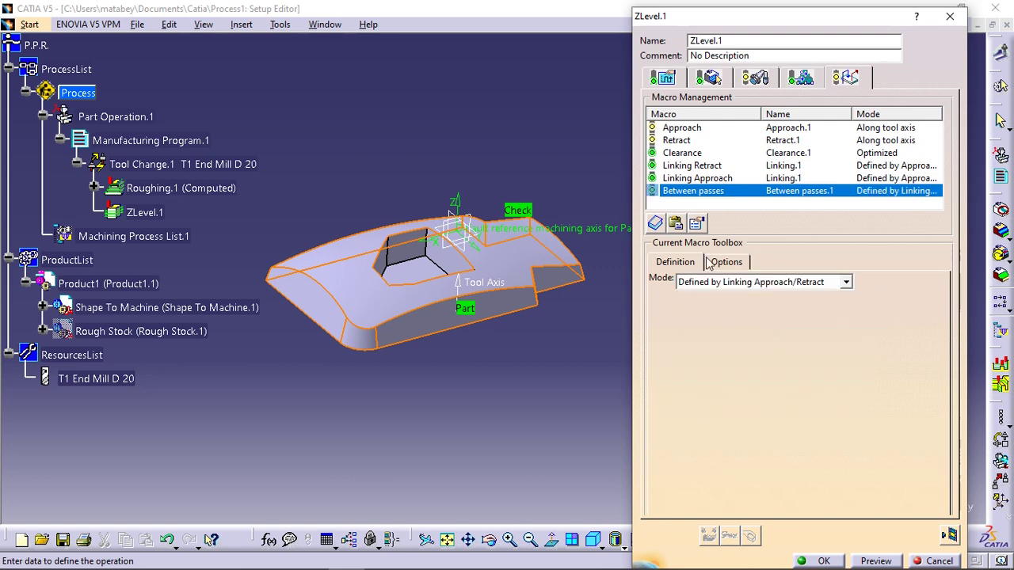
{"action": "right_click", "coordinate": [712, 197]}
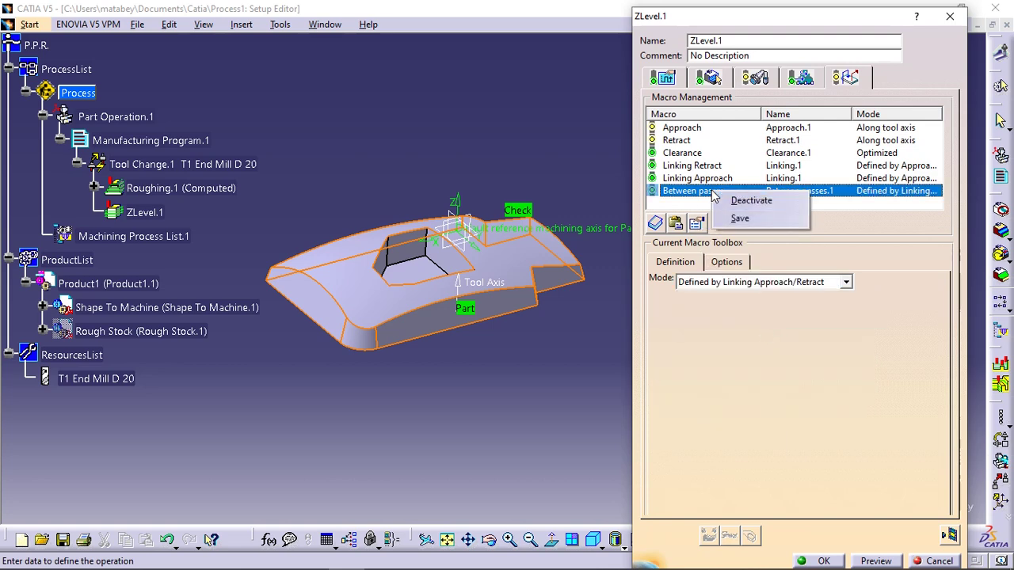
{"action": "left_click", "coordinate": [748, 218]}
{"action": "left_click", "coordinate": [786, 442]}
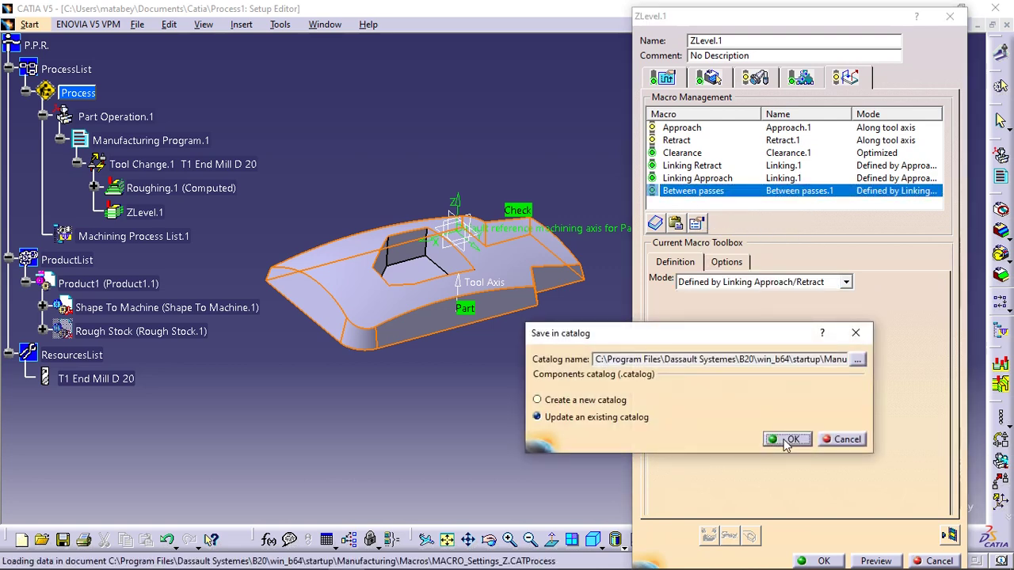
Compute and replay the tool path of the outer side faces' ZLevel operation, and accept the operation
{"action": "left_click", "coordinate": [949, 536]}
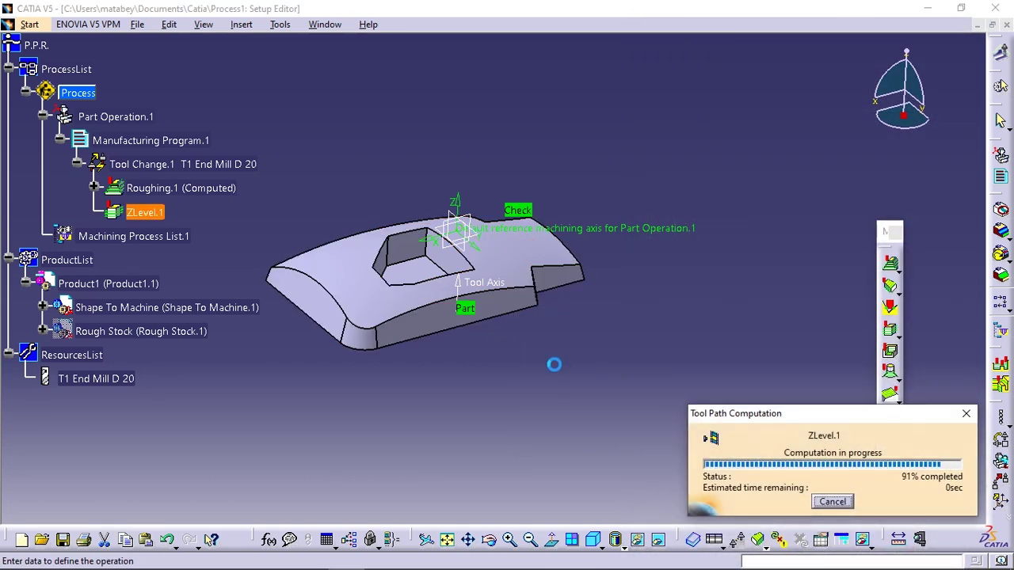
{"action": "middle_click_drag", "start_coordinate": [554, 364], "coordinate": [523, 333]}
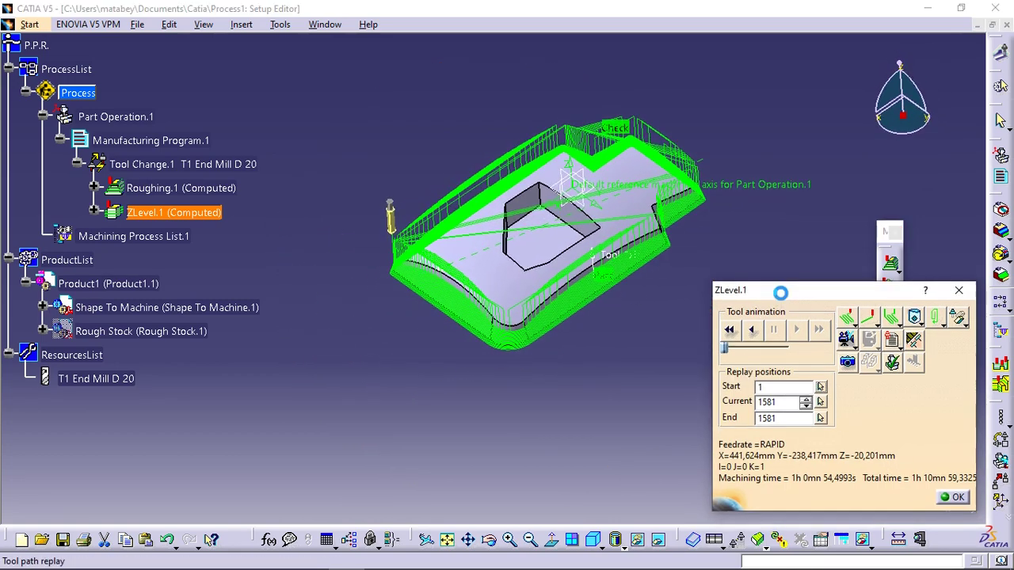
{"action": "left_click_drag", "start_coordinate": [780, 297], "coordinate": [754, 211]}
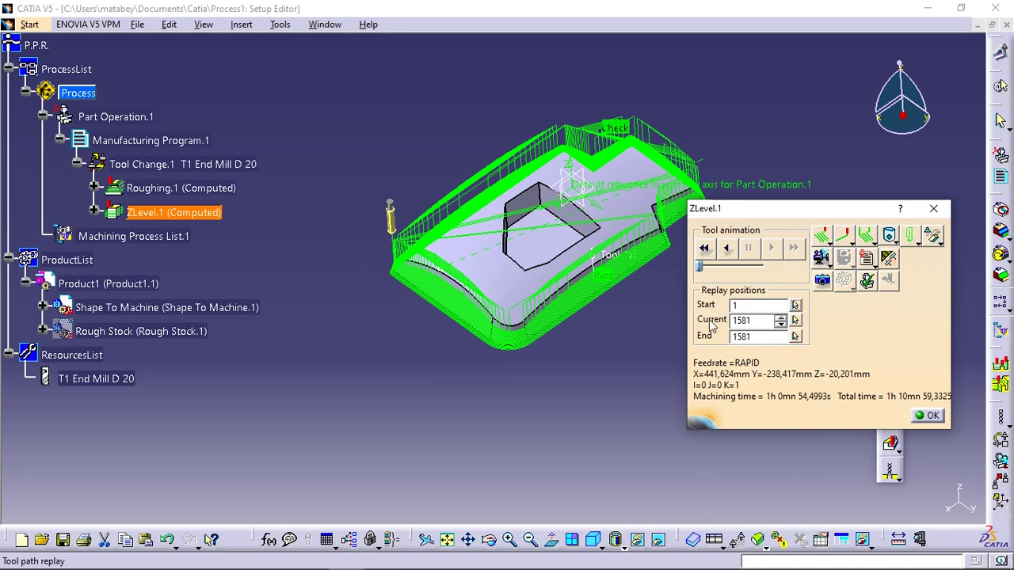
{"action": "left_click", "coordinate": [932, 416]}
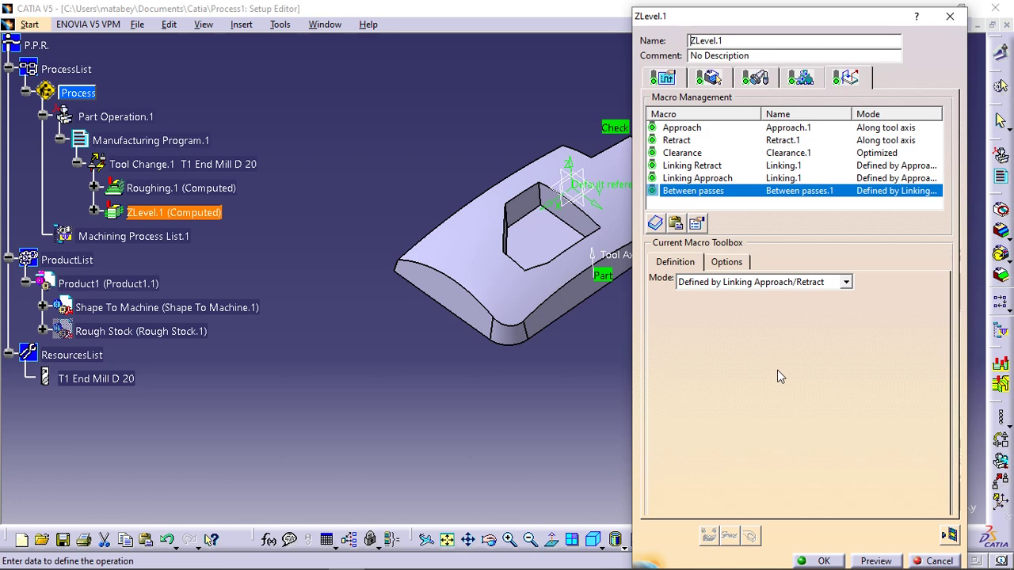
{"action": "middle_click_drag", "start_coordinate": [530, 385], "coordinate": [408, 392]}
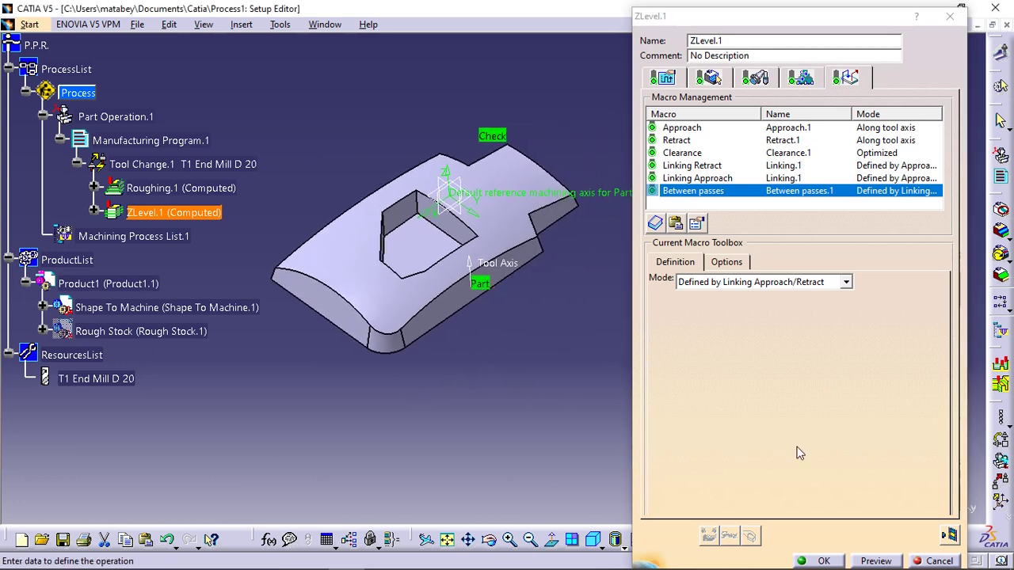
{"action": "left_click_drag", "start_coordinate": [800, 19], "coordinate": [781, 12]}
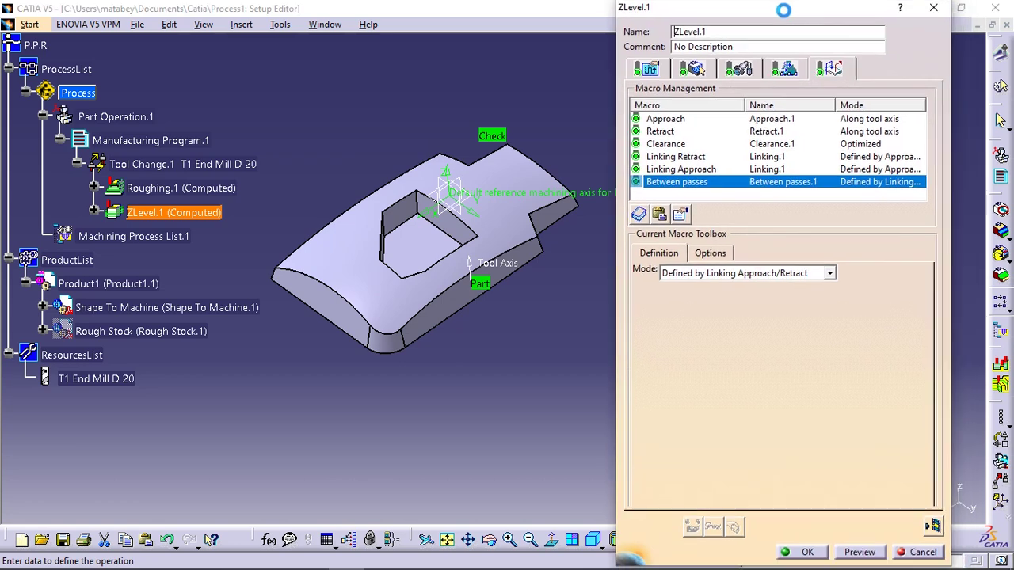
{"action": "left_click", "coordinate": [802, 554]}
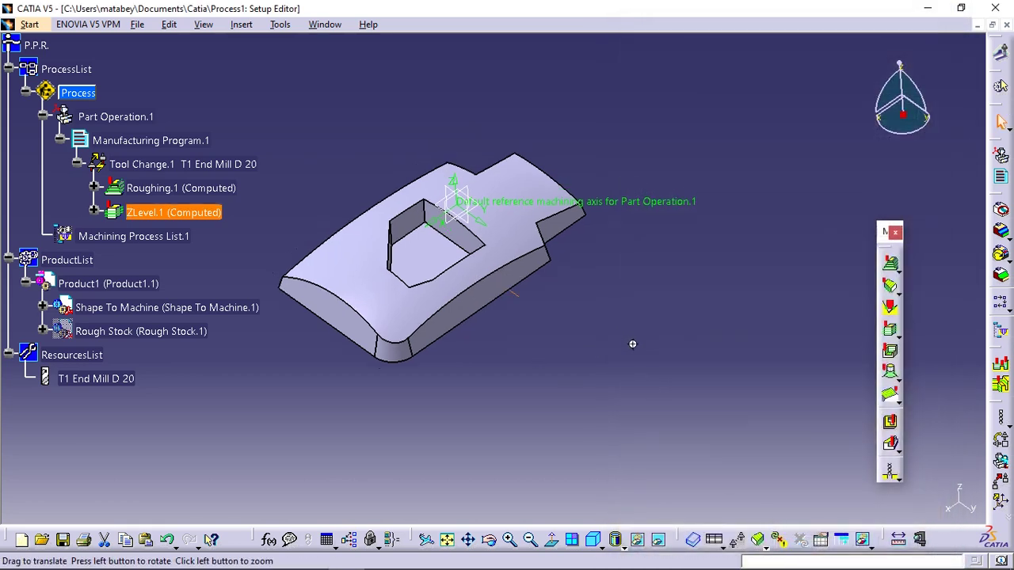
Insert a second ZLevel operation after ZLevel.1 in Manufacturing Program.1
{"action": "middle_click_drag", "start_coordinate": [631, 344], "coordinate": [625, 289]}
{"action": "left_click", "coordinate": [178, 212]}
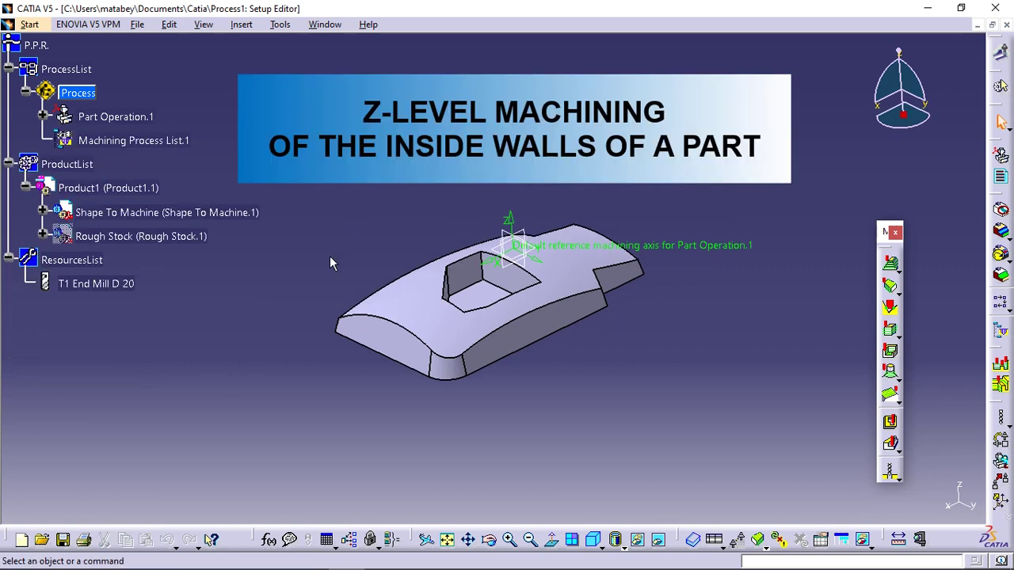
{"action": "middle_click_drag", "start_coordinate": [430, 356], "coordinate": [518, 351]}
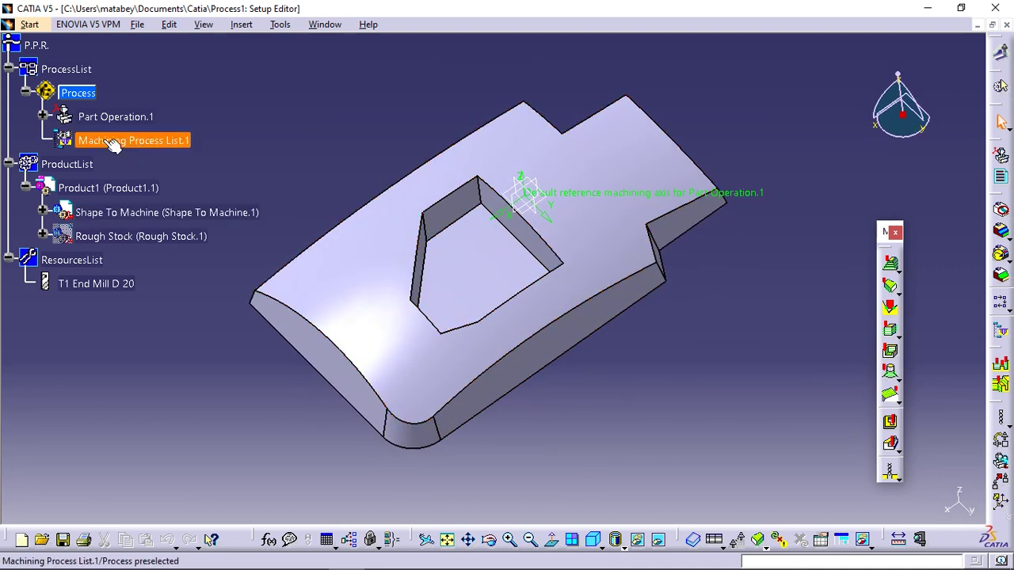
{"action": "left_click", "coordinate": [43, 116]}
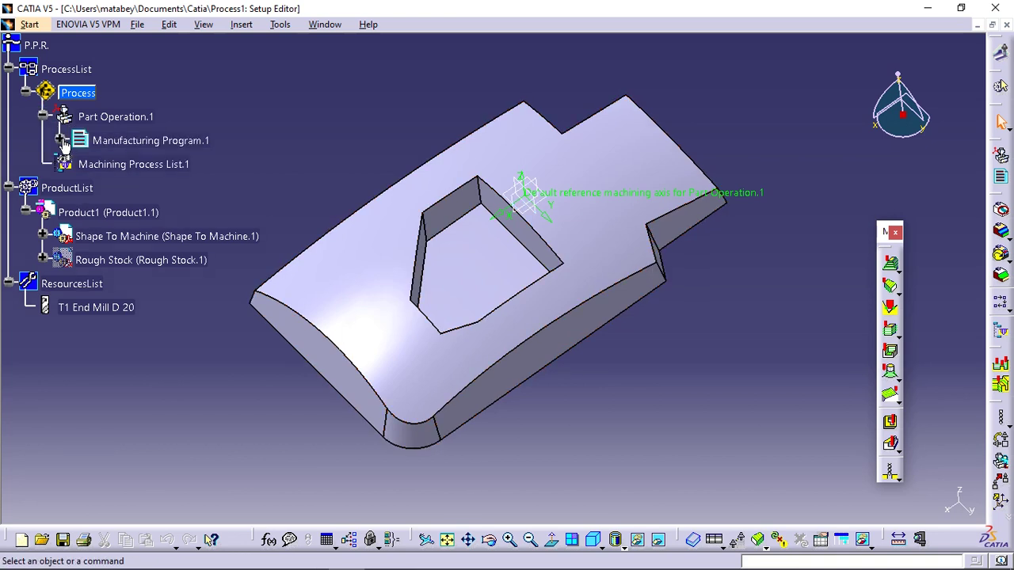
{"action": "left_click", "coordinate": [60, 140]}
{"action": "left_click", "coordinate": [77, 164]}
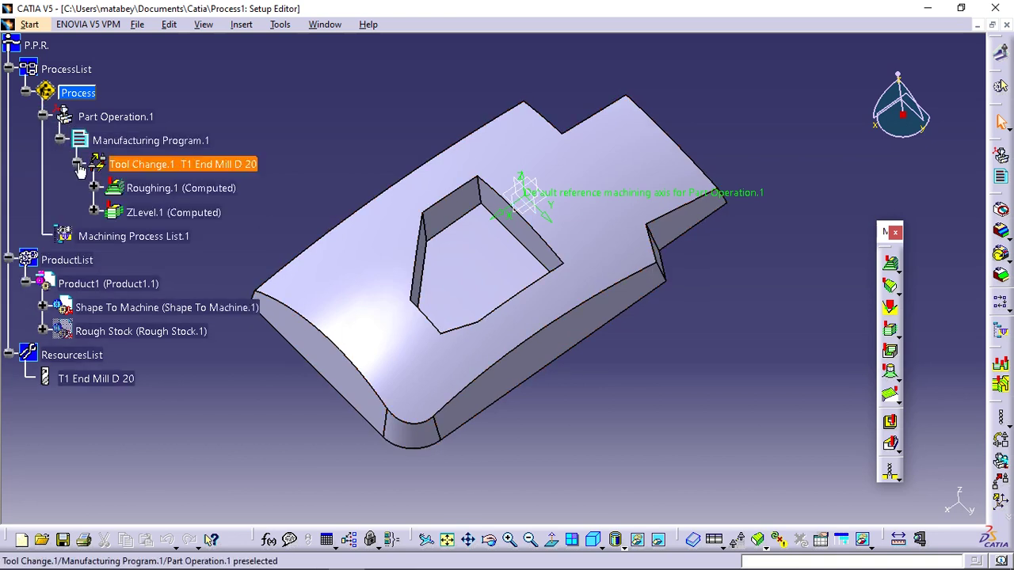
{"action": "left_click", "coordinate": [187, 214]}
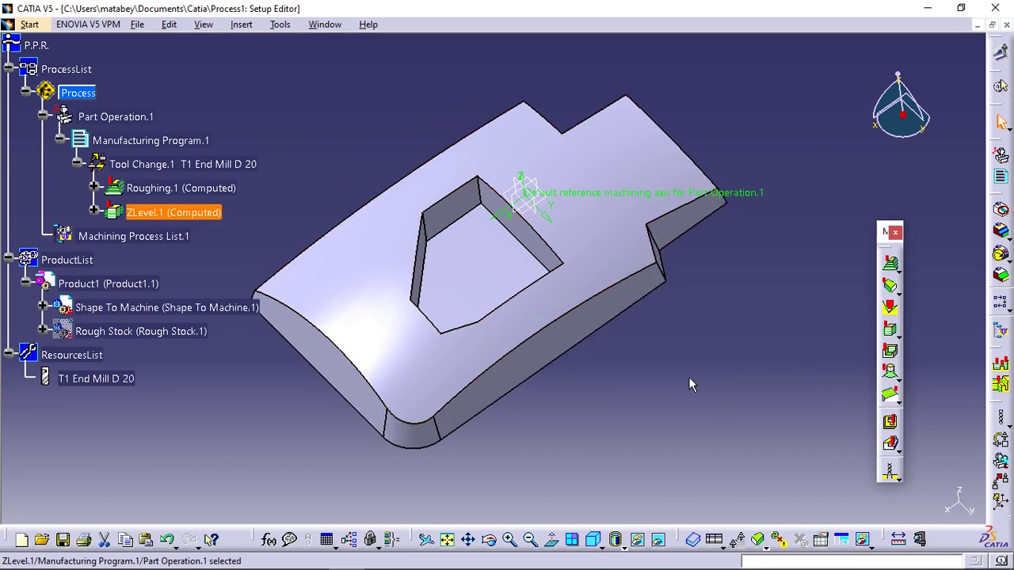
{"action": "left_click", "coordinate": [889, 350]}
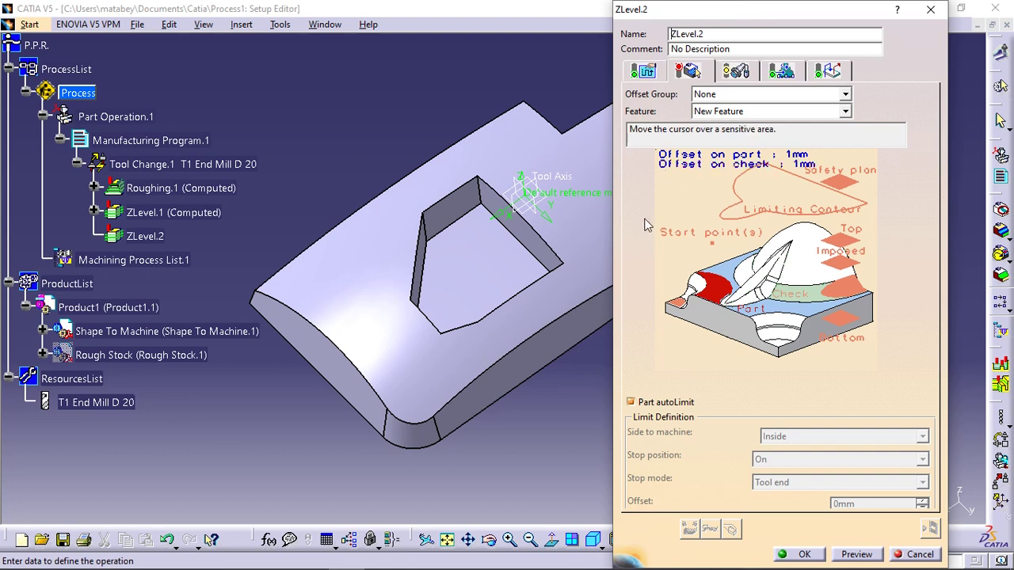
Select the inside walls of the pocket as the part faces to machine in the new ZLevel operation
{"action": "right_click", "coordinate": [719, 294]}
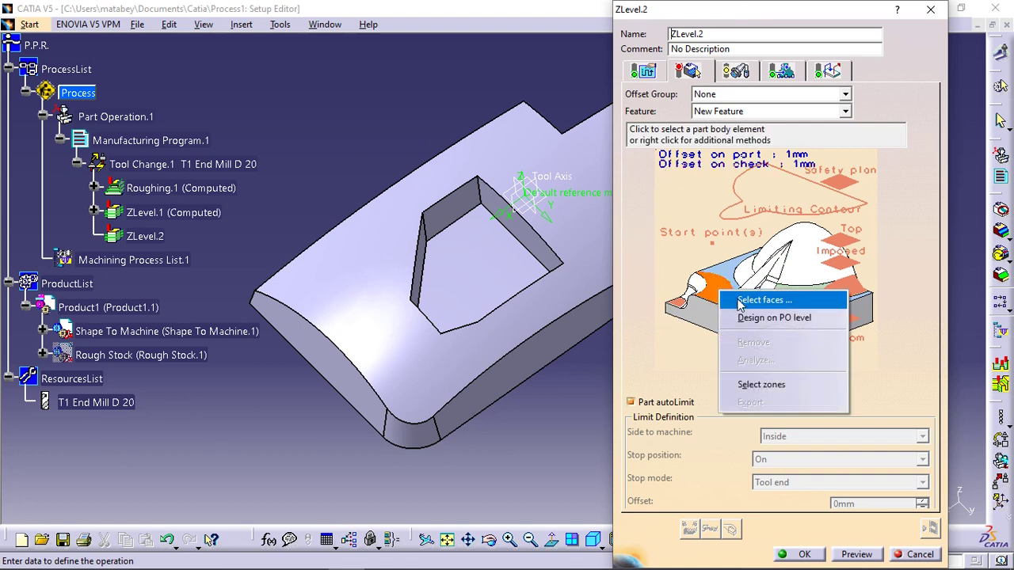
{"action": "left_click", "coordinate": [761, 300]}
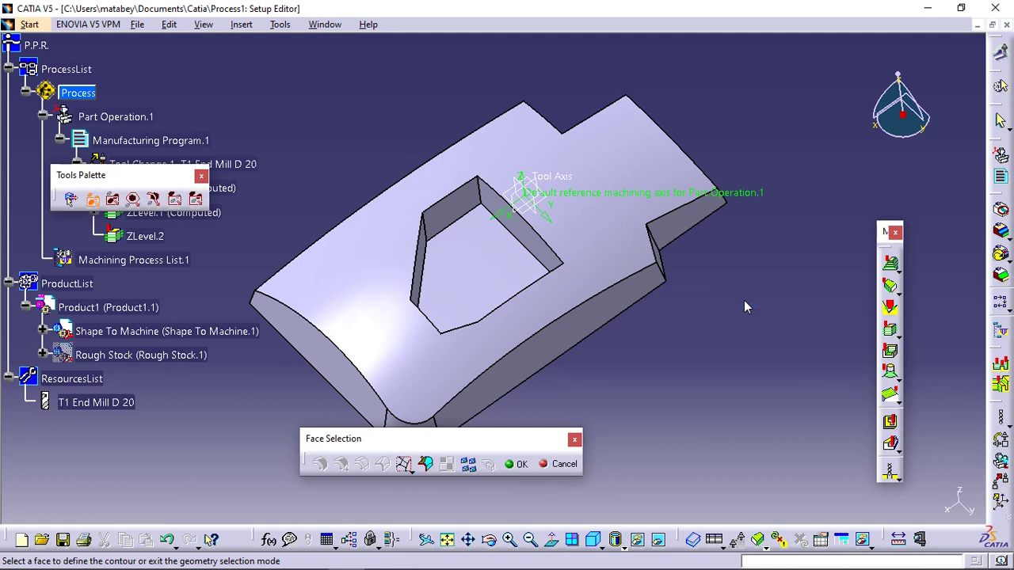
{"action": "left_click", "coordinate": [477, 281]}
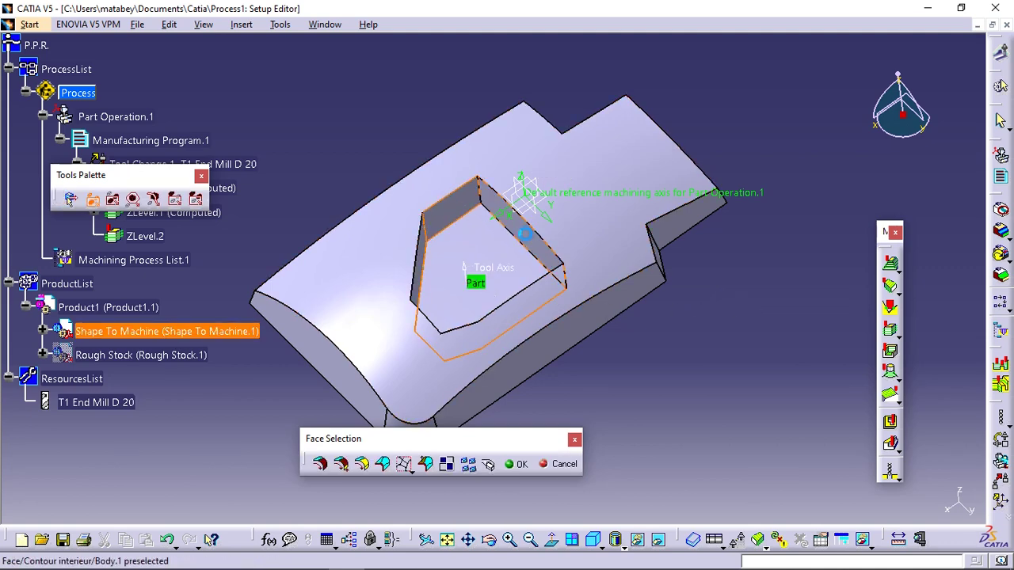
{"action": "middle_click_drag", "start_coordinate": [496, 314], "coordinate": [599, 296]}
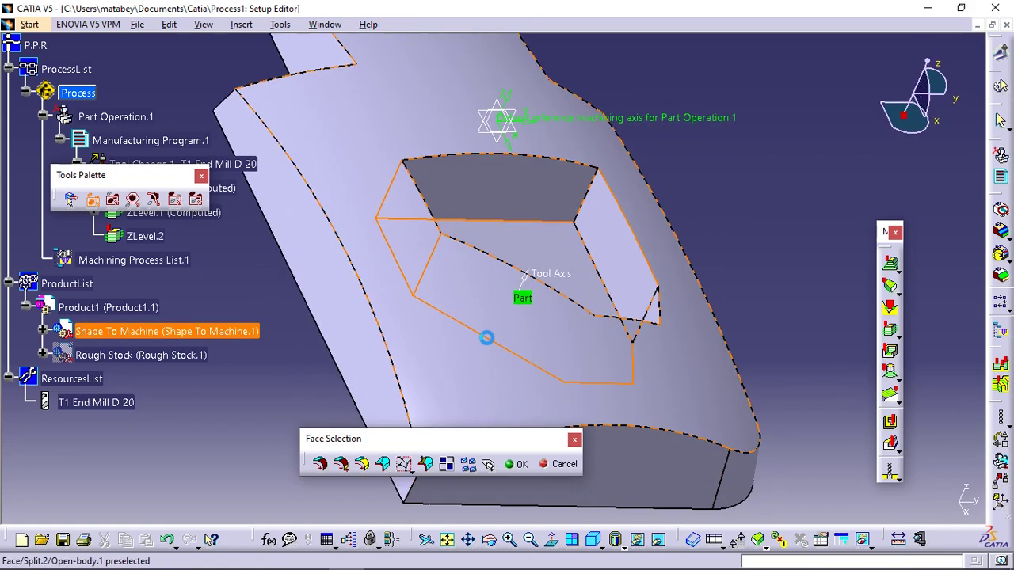
{"action": "middle_click_drag", "start_coordinate": [484, 335], "coordinate": [649, 385]}
{"action": "left_click", "coordinate": [526, 465]}
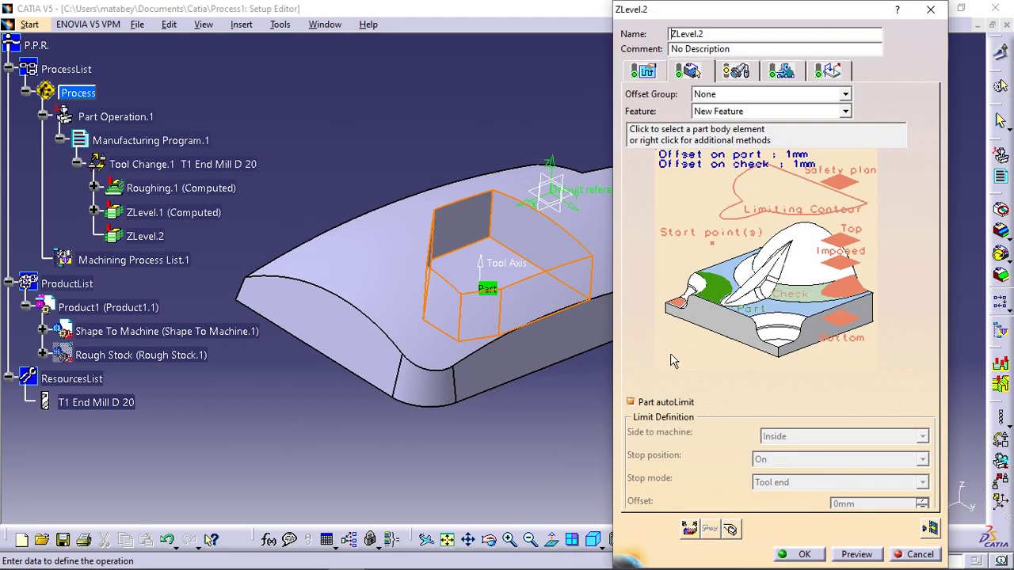
Set the machining mode of the ZLevel.2 operation to Pockets only
{"action": "middle_click_drag", "start_coordinate": [459, 337], "coordinate": [605, 361]}
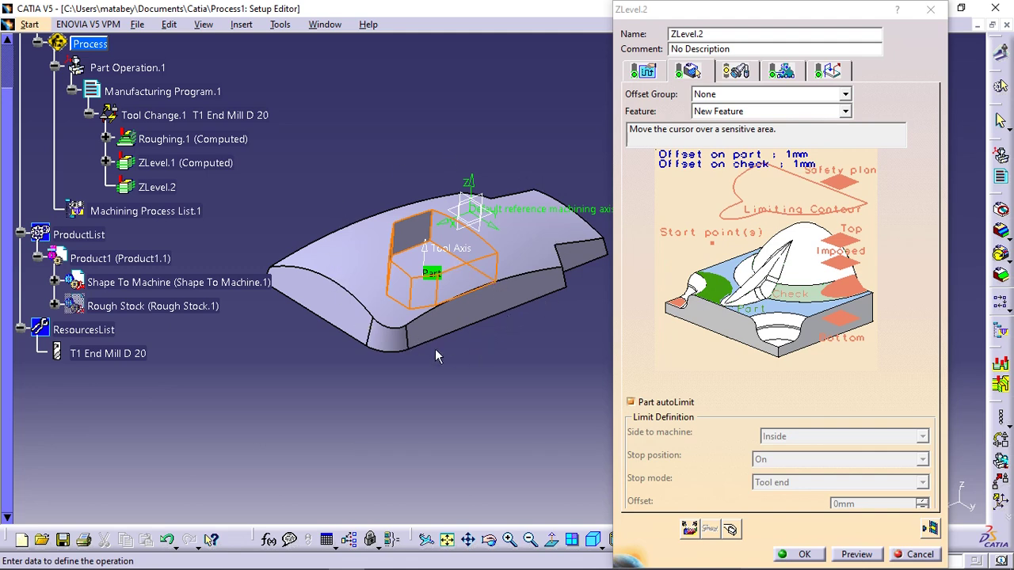
{"action": "left_click", "coordinate": [645, 73]}
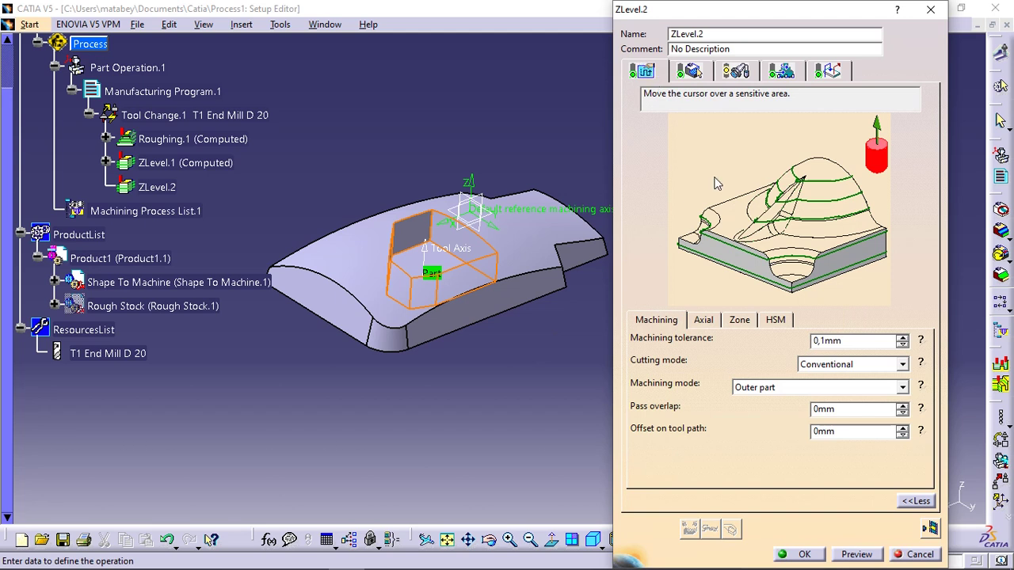
{"action": "left_click", "coordinate": [762, 388]}
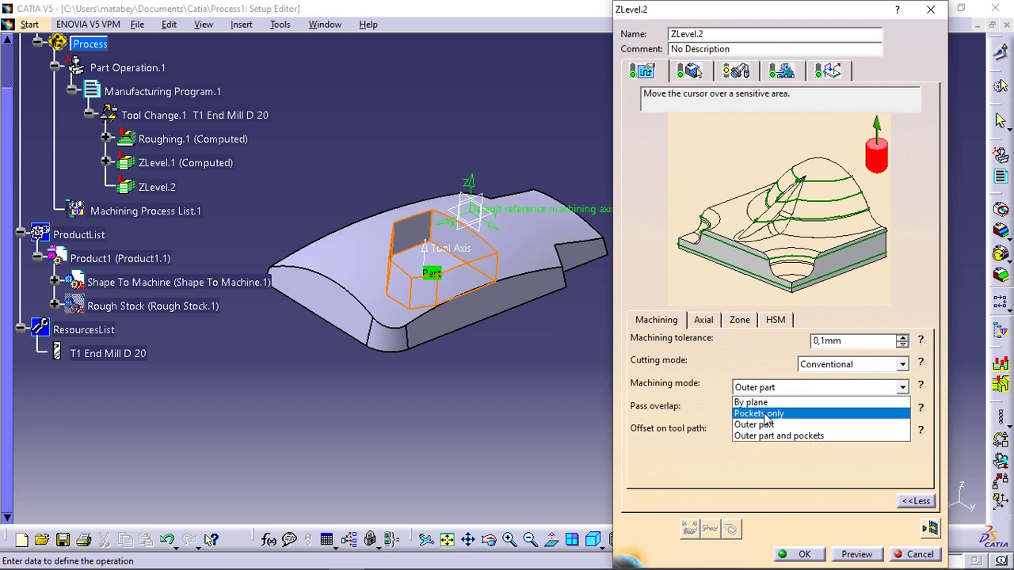
{"action": "left_click", "coordinate": [765, 416]}
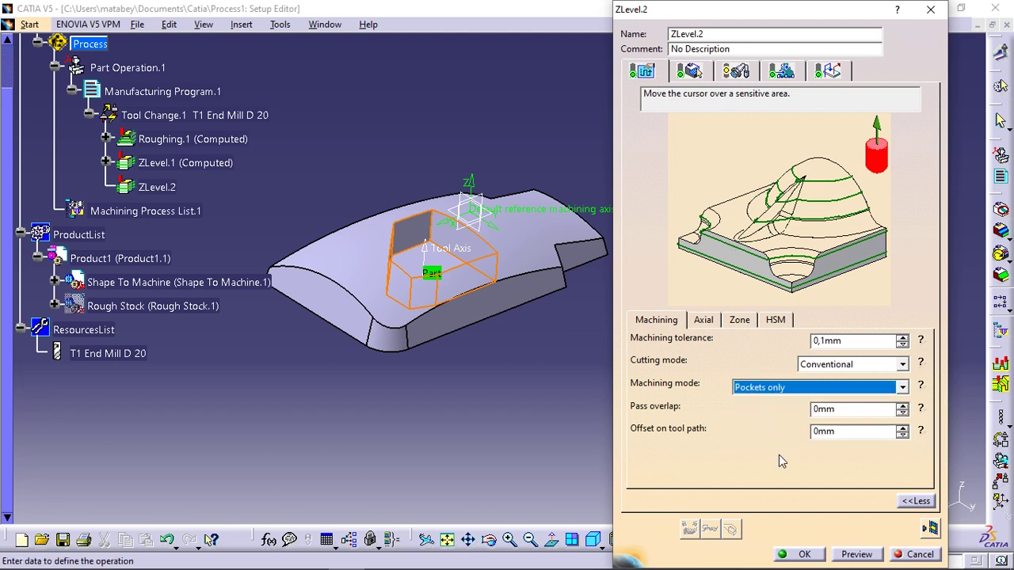
Compute and replay the ZLevel.2 tool path around the pocket walls, and accept the operation
{"action": "left_click", "coordinate": [929, 529]}
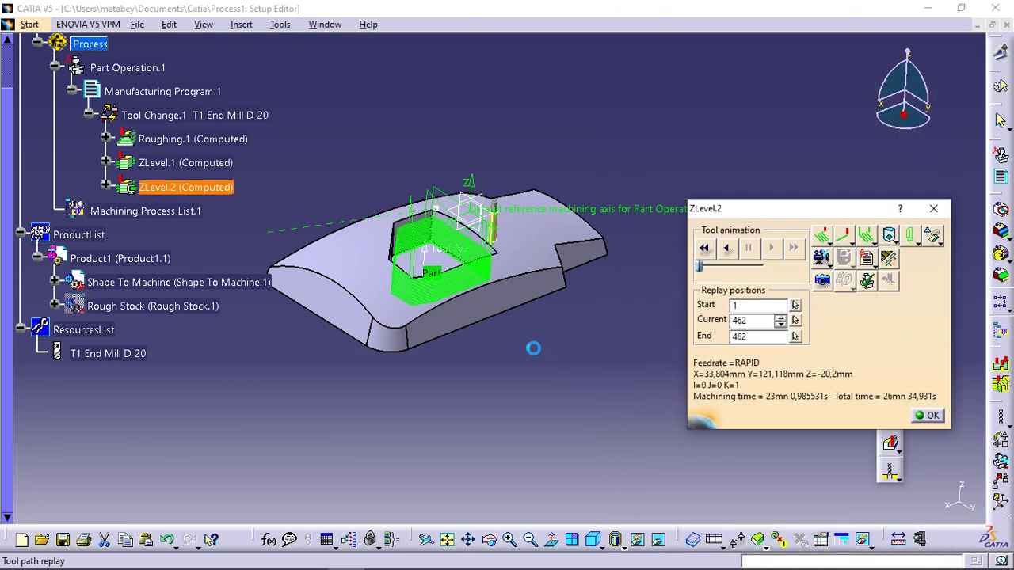
{"action": "middle_click_drag", "start_coordinate": [475, 335], "coordinate": [524, 220]}
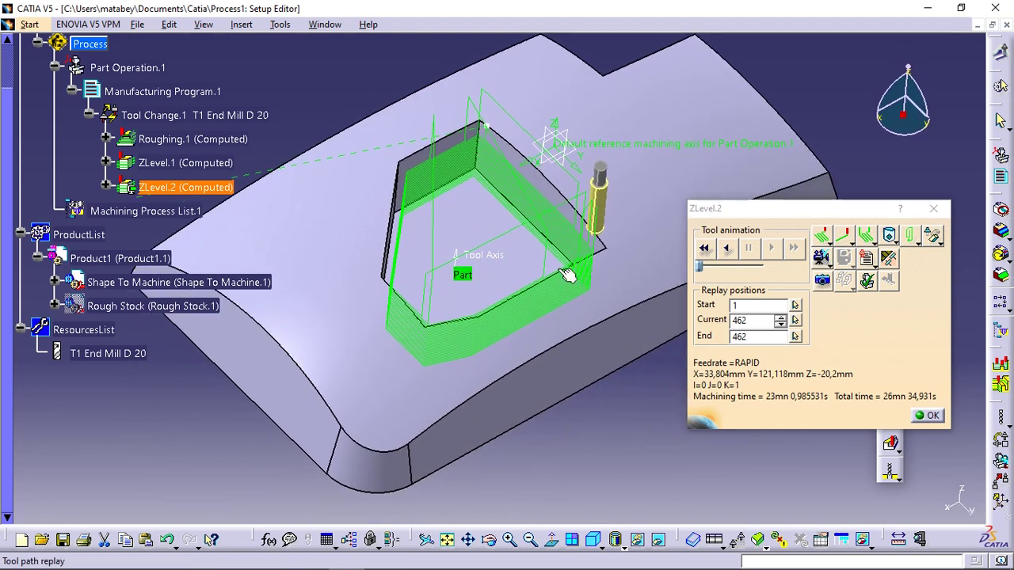
{"action": "left_click", "coordinate": [741, 213]}
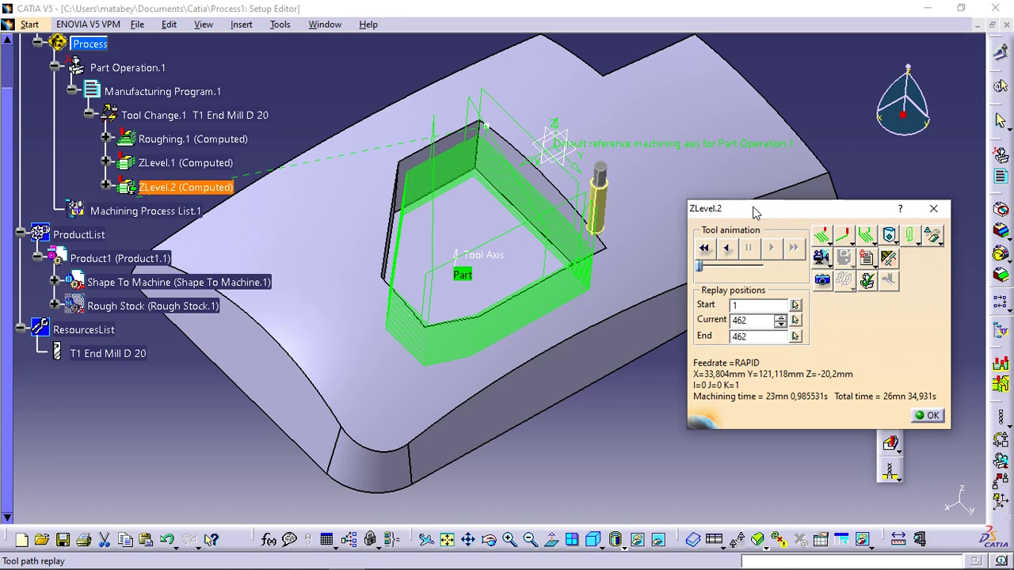
{"action": "left_click", "coordinate": [928, 414]}
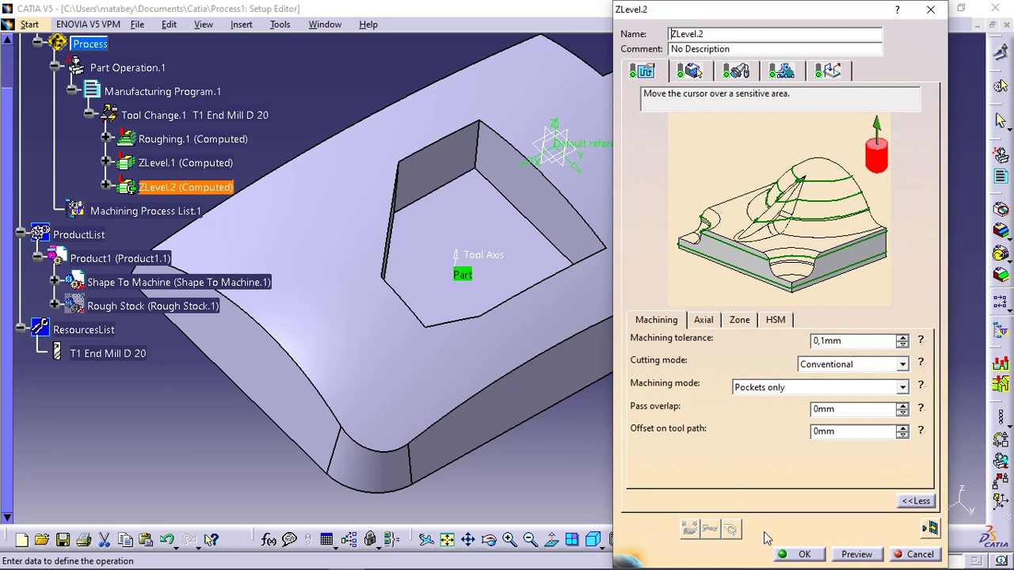
{"action": "left_click", "coordinate": [802, 554]}
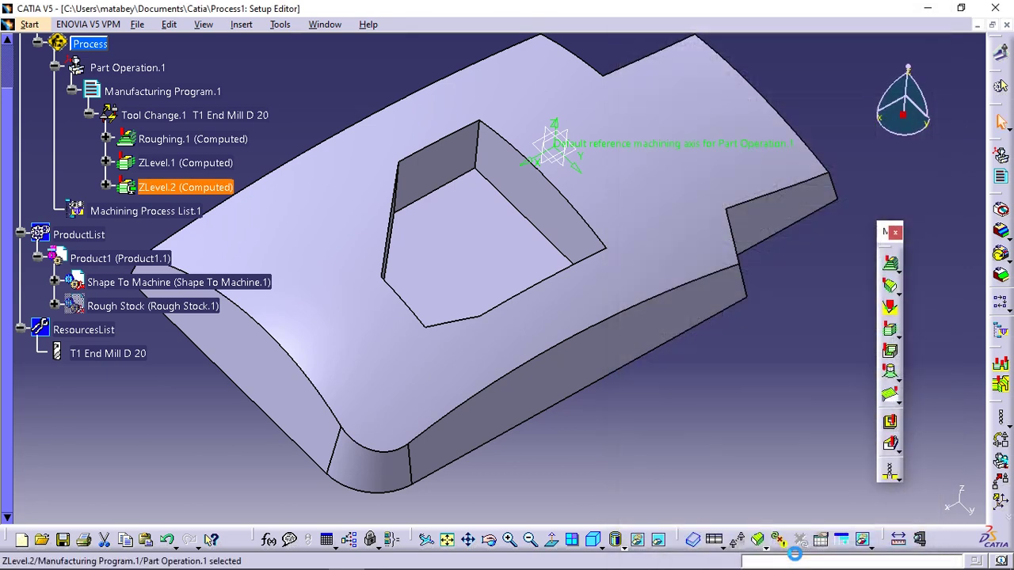
Insert a Sweeping operation after ZLevel.2 in the manufacturing program
{"action": "middle_click_drag", "start_coordinate": [586, 370], "coordinate": [626, 362]}
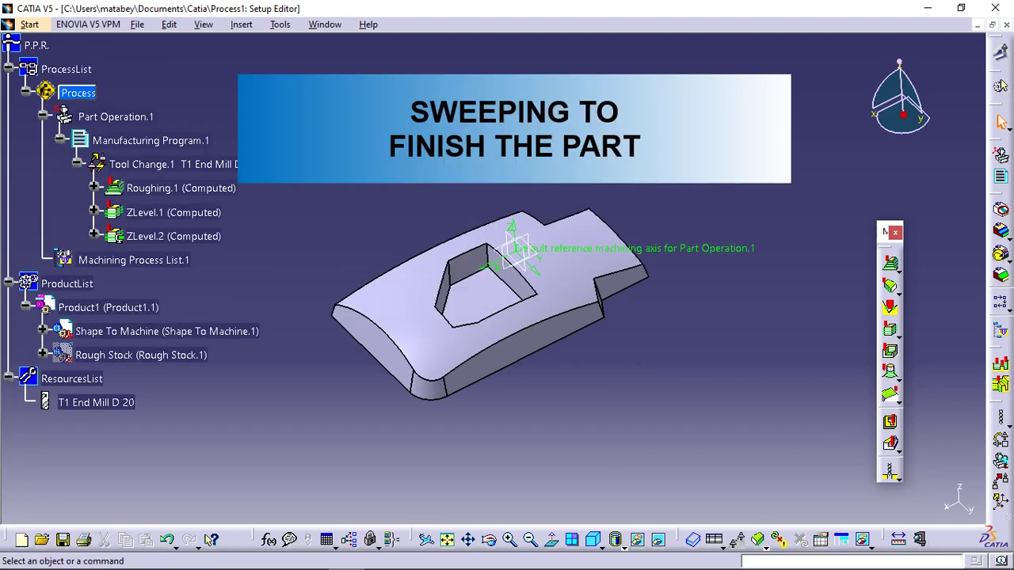
{"action": "middle_click_drag", "start_coordinate": [482, 287], "coordinate": [558, 271]}
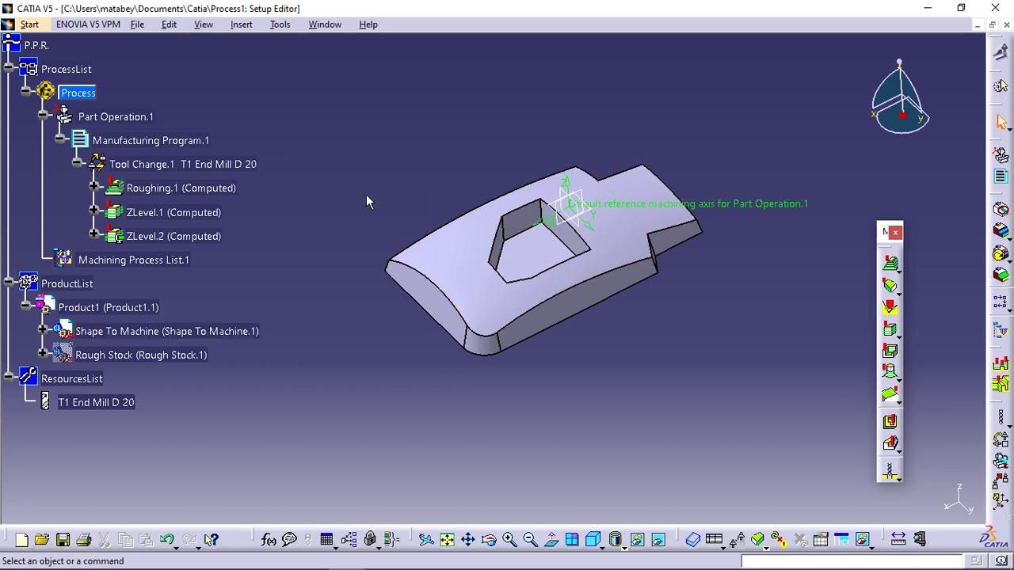
{"action": "left_click", "coordinate": [174, 237]}
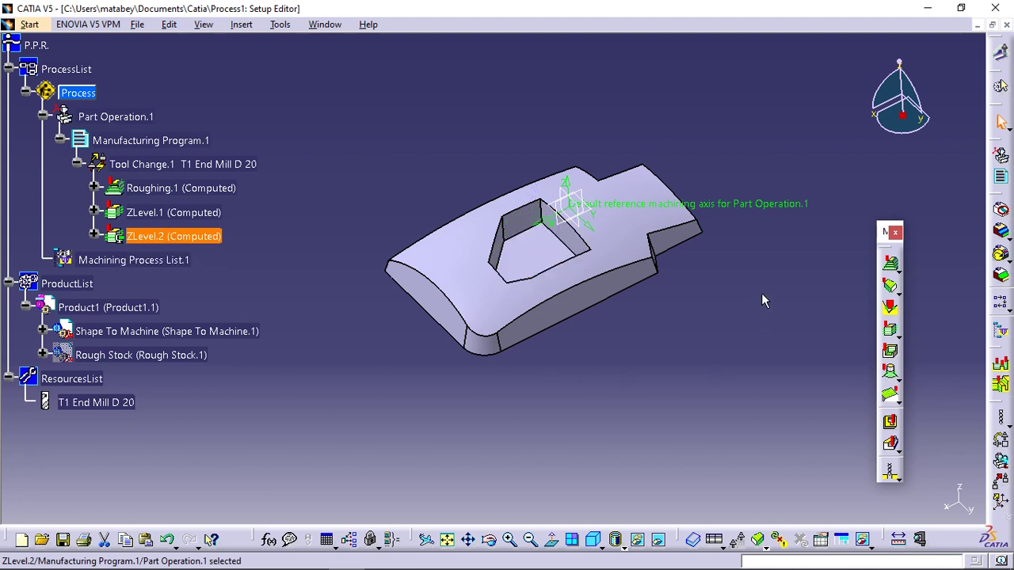
{"action": "left_click", "coordinate": [891, 289]}
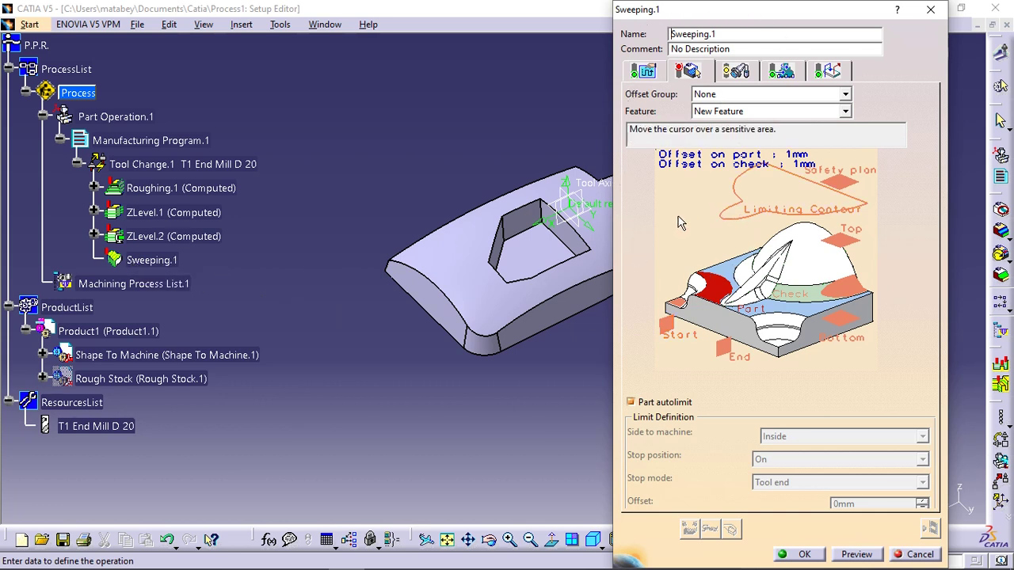
Select the curved top face around the pocket as the part face to machine in the Sweeping.1 operation
{"action": "right_click", "coordinate": [713, 290]}
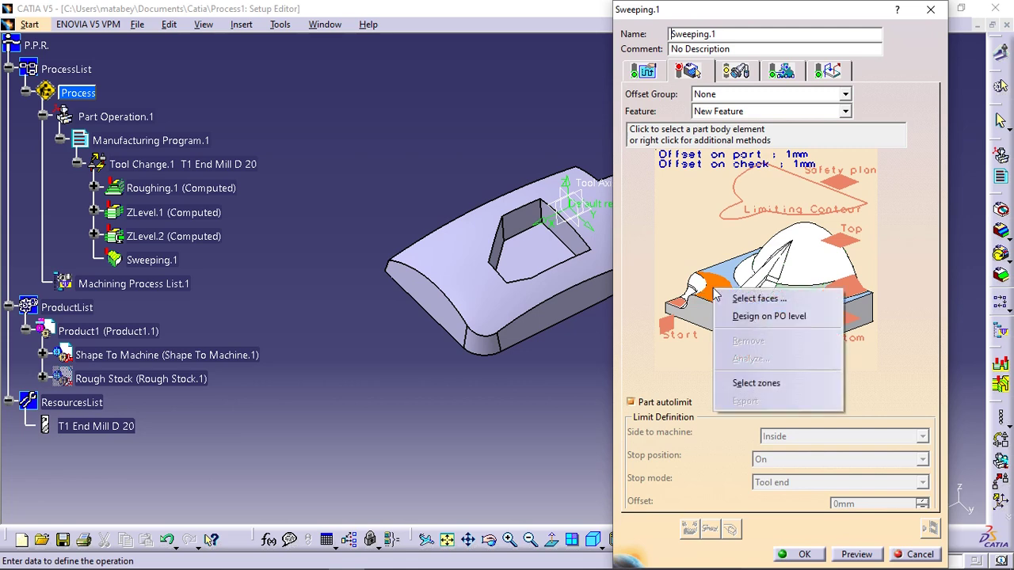
{"action": "left_click", "coordinate": [757, 300]}
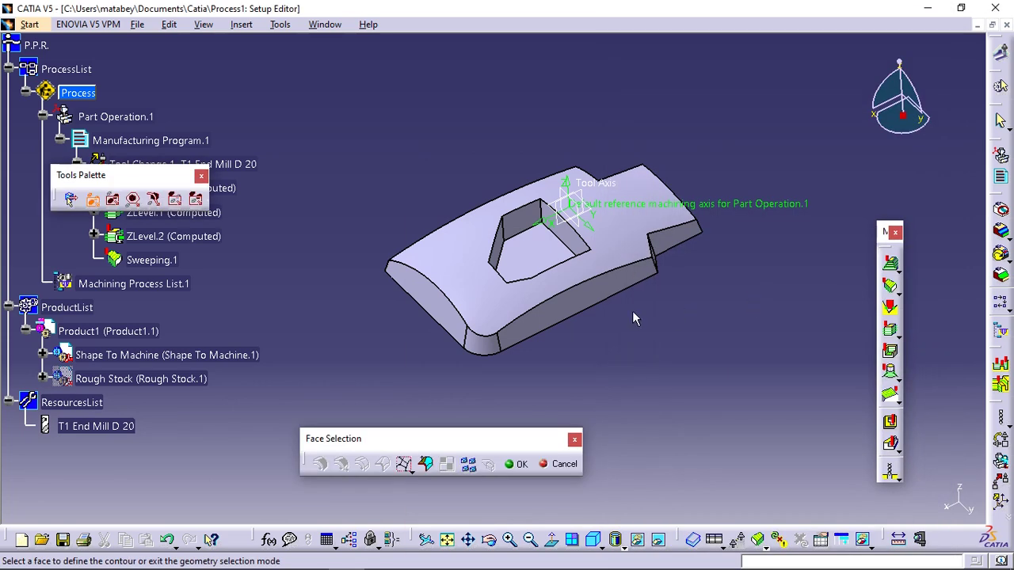
{"action": "left_click", "coordinate": [487, 294]}
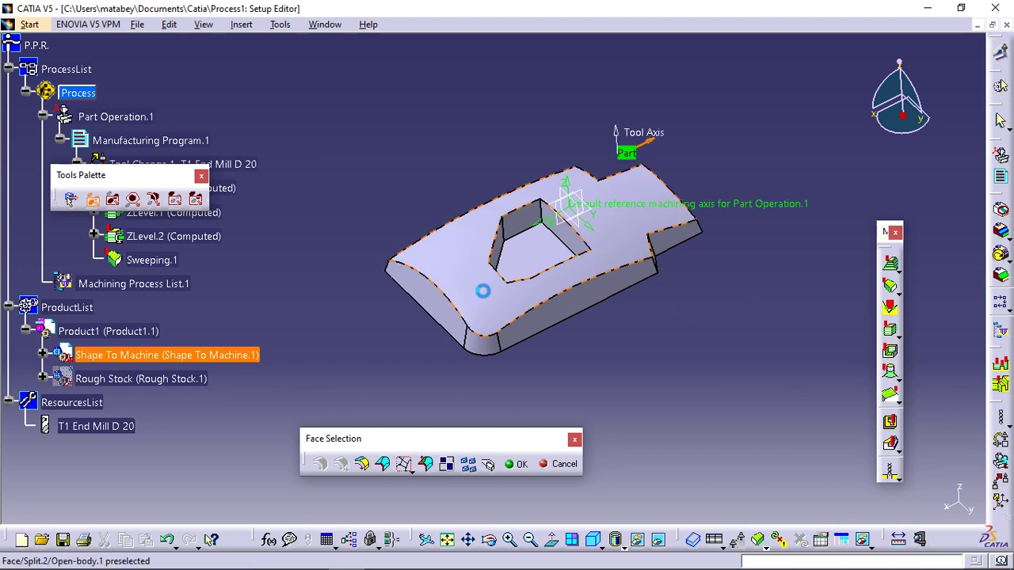
{"action": "middle_click_drag", "start_coordinate": [487, 286], "coordinate": [640, 224]}
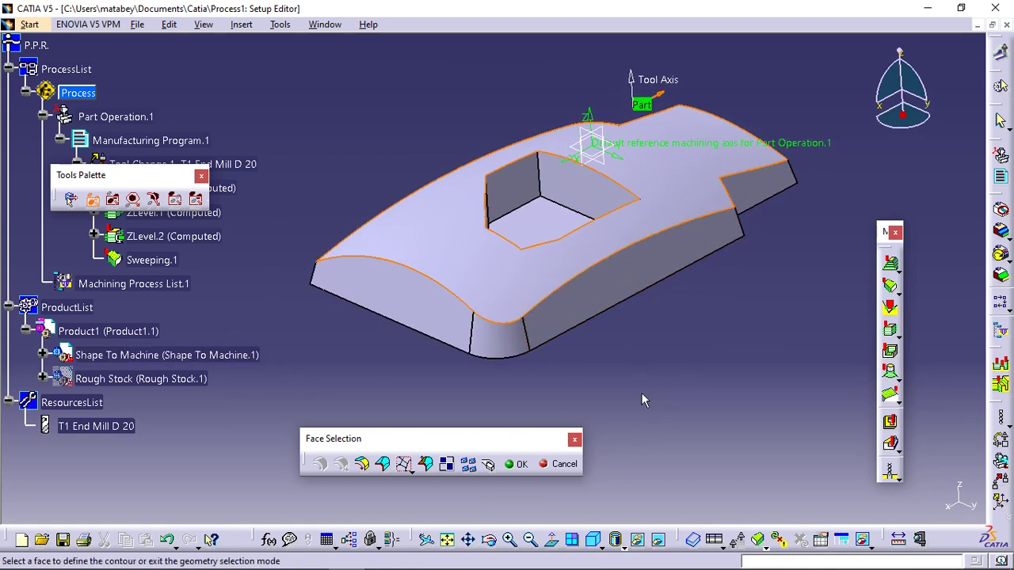
{"action": "left_click", "coordinate": [516, 463]}
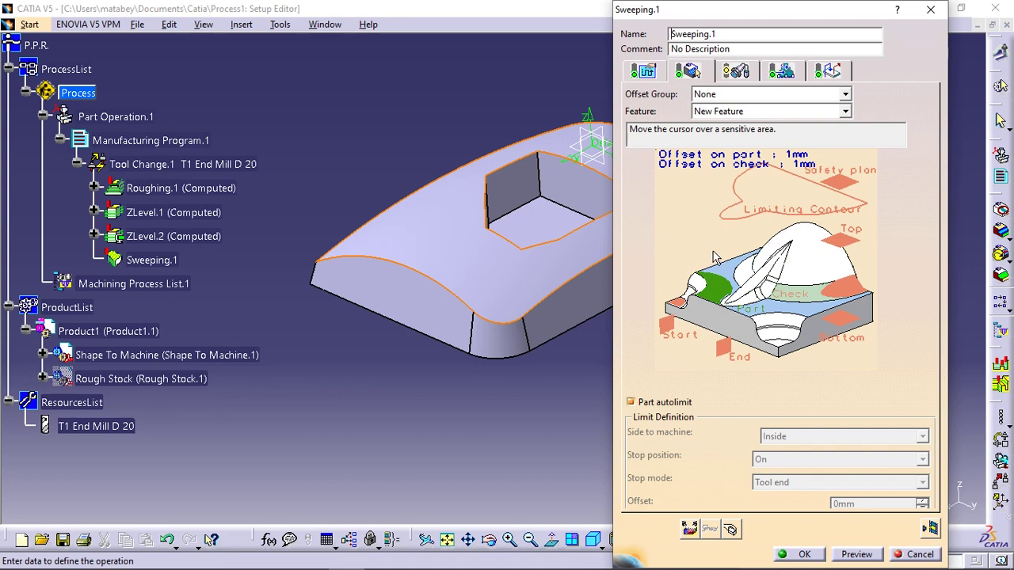
Compute and replay the Sweeping.1 tool path over the top surface, and accept the operation
{"action": "middle_click_drag", "start_coordinate": [544, 276], "coordinate": [445, 319]}
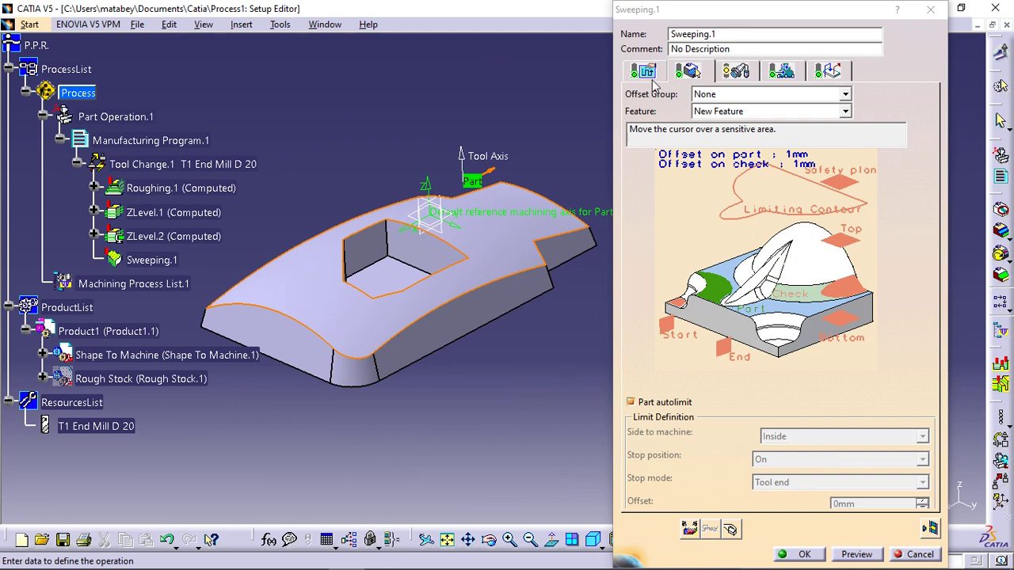
{"action": "left_click", "coordinate": [932, 529]}
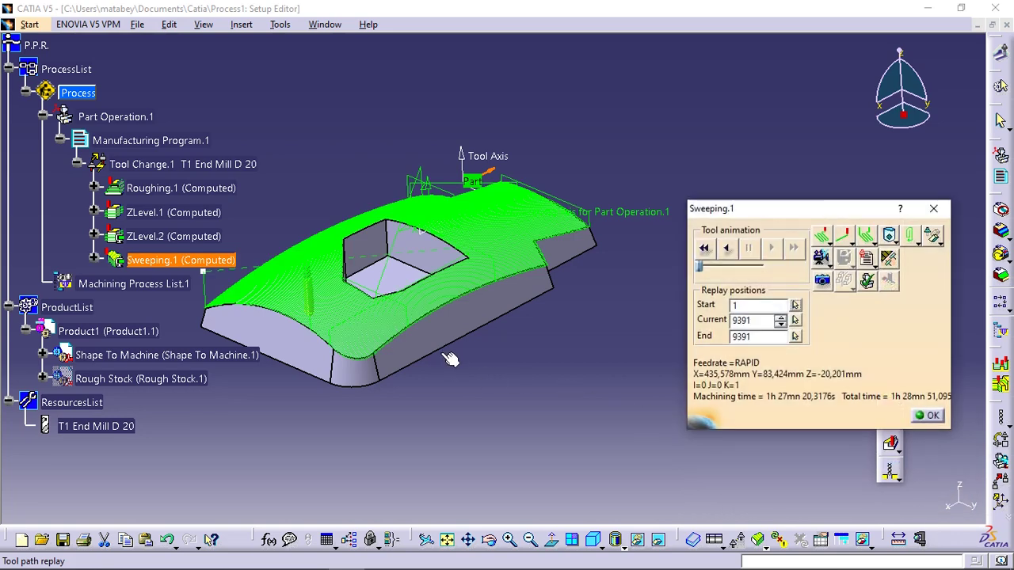
{"action": "middle_click_drag", "start_coordinate": [449, 352], "coordinate": [507, 337]}
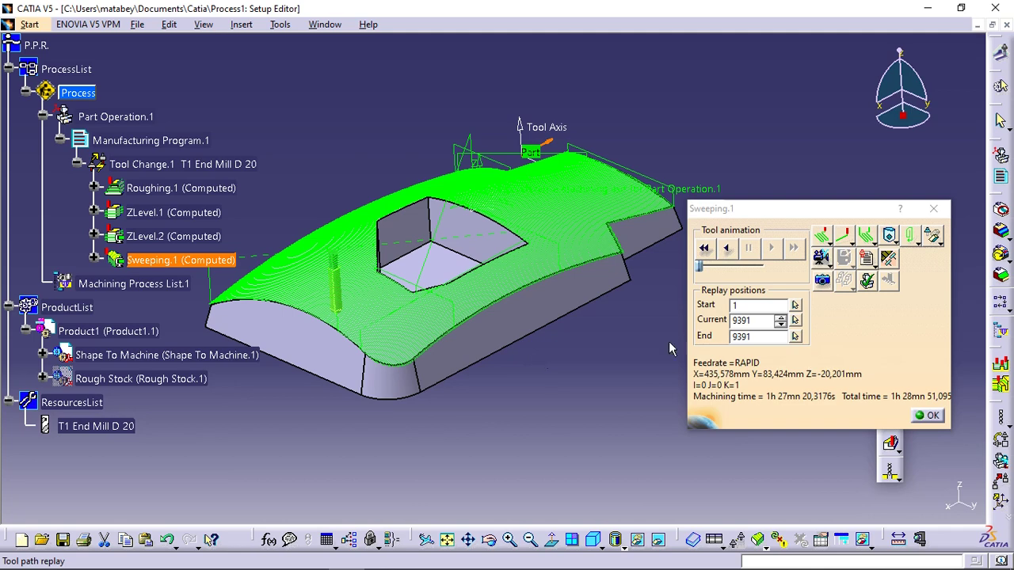
{"action": "left_click", "coordinate": [931, 416]}
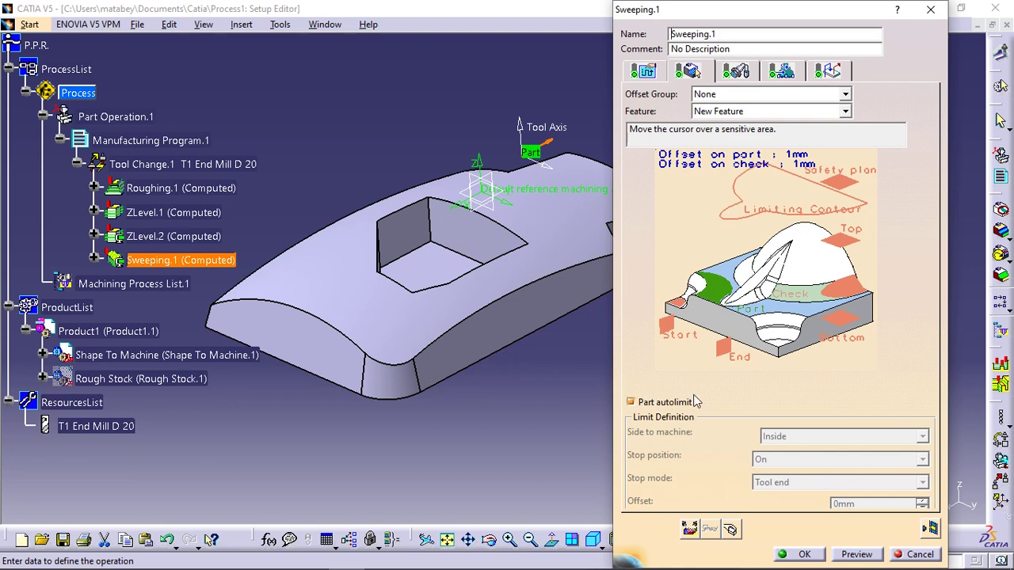
{"action": "left_click", "coordinate": [797, 555]}
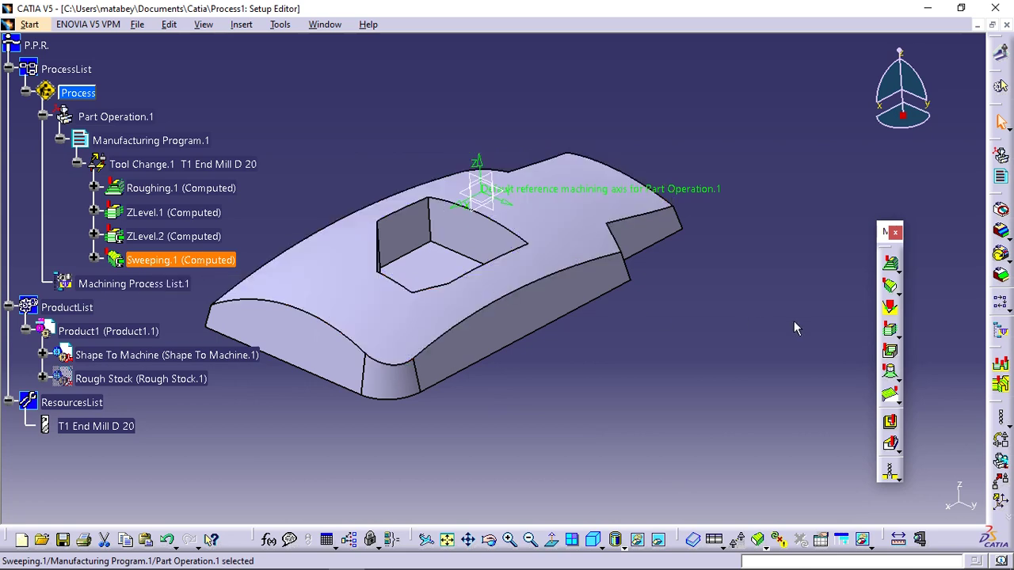
Insert a second Sweeping operation after Sweeping.1 with the pocket floor as the part face to machine
{"action": "left_click", "coordinate": [890, 288]}
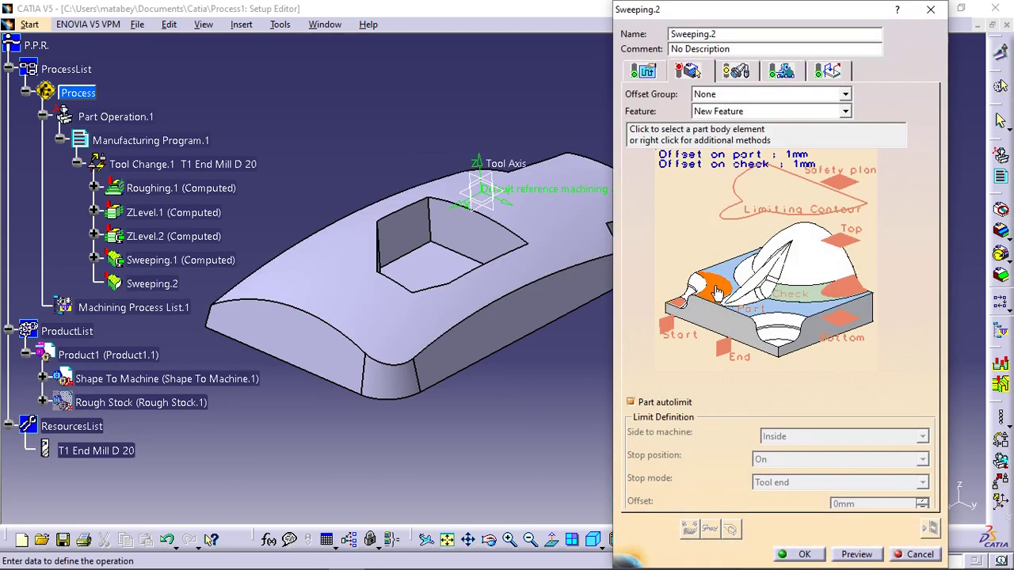
{"action": "right_click", "coordinate": [717, 292]}
{"action": "left_click", "coordinate": [757, 296]}
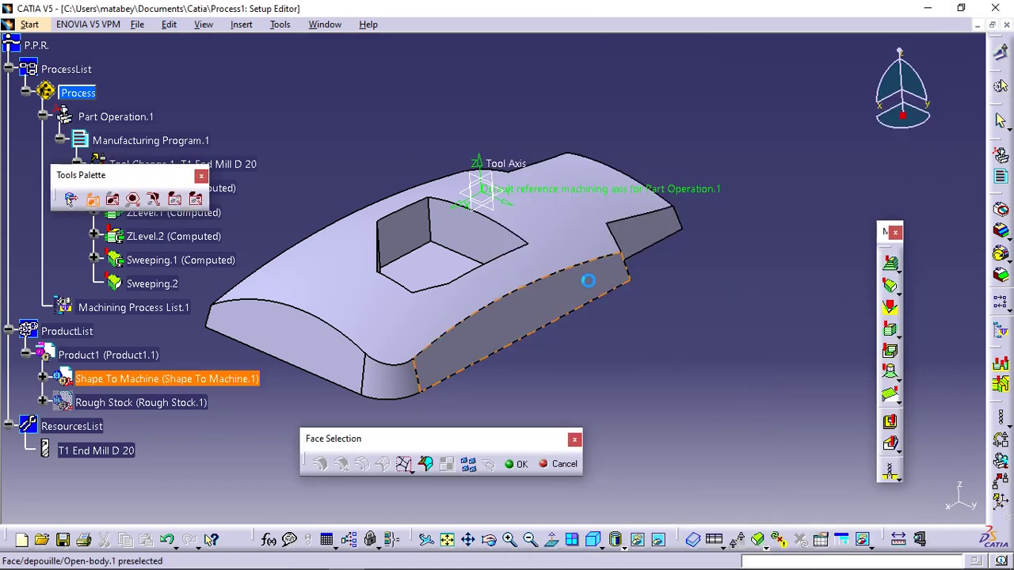
{"action": "left_click", "coordinate": [426, 266]}
{"action": "left_click", "coordinate": [515, 464]}
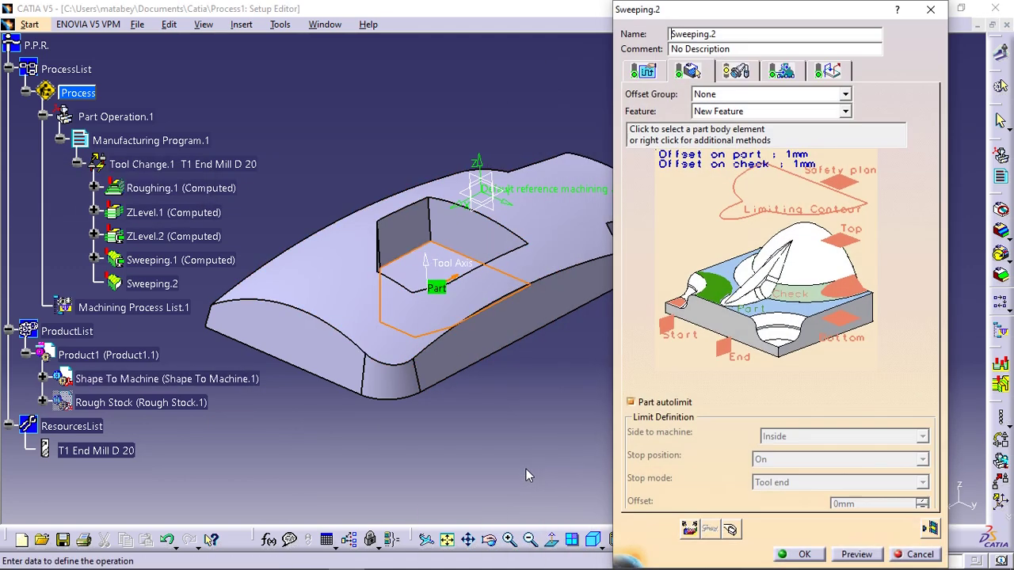
Select the curved top face as the check surface of the Sweeping.2 operation
{"action": "left_click", "coordinate": [796, 300]}
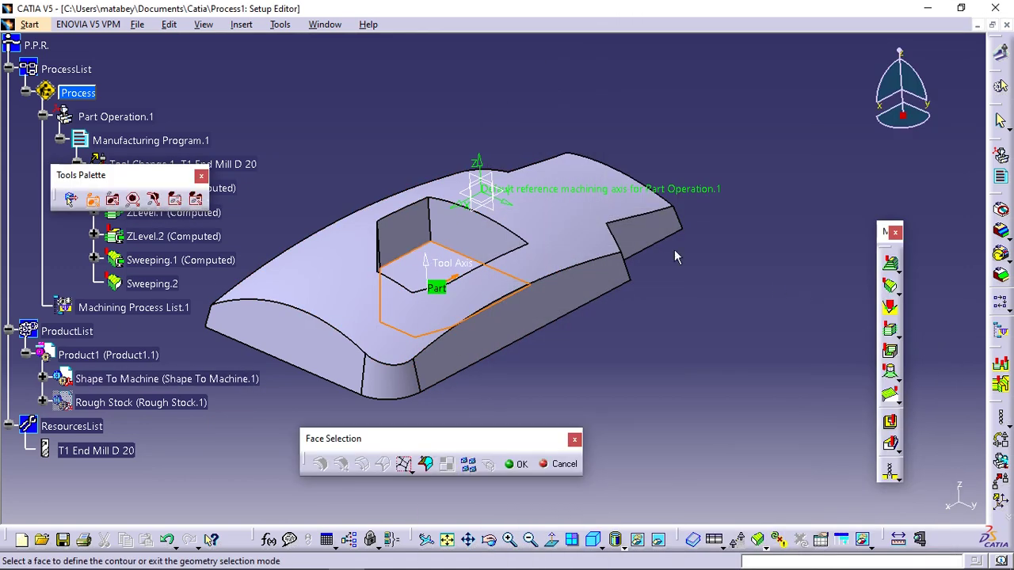
{"action": "left_click", "coordinate": [575, 223]}
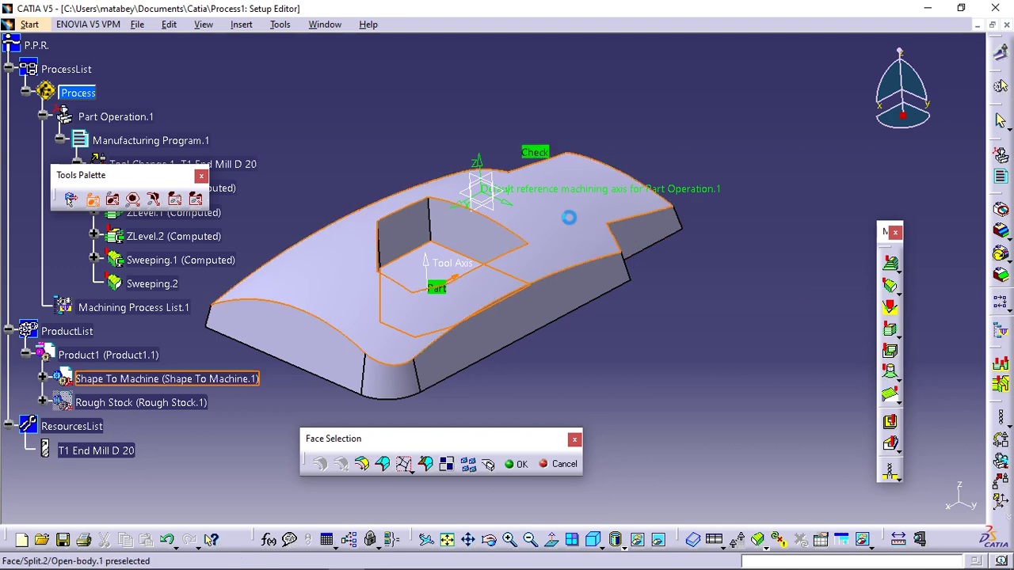
{"action": "left_click", "coordinate": [518, 465]}
Set the approach macro of Sweeping.2 to Along tool axis with a distance of 60 mm
{"action": "left_click", "coordinate": [825, 74]}
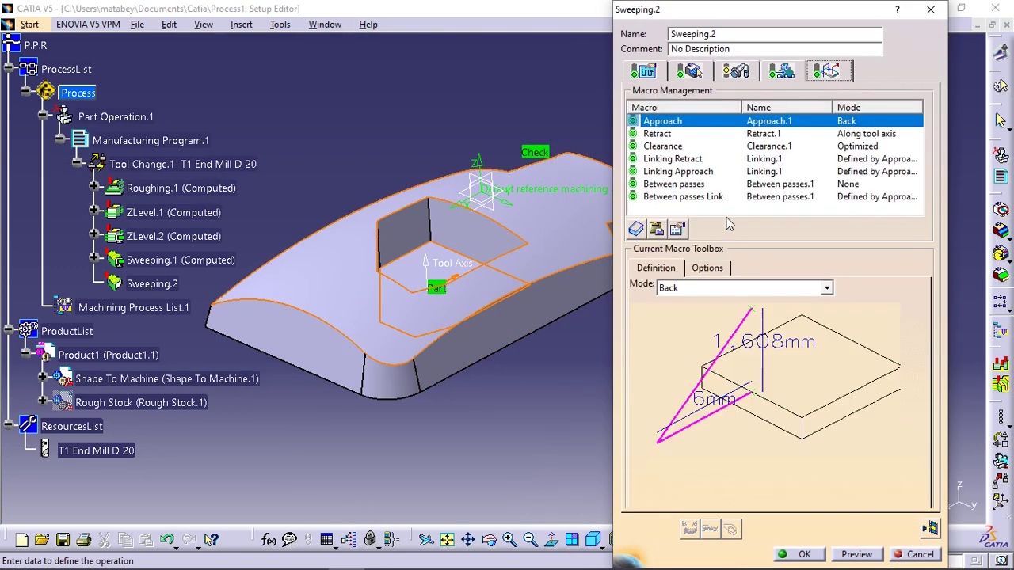
{"action": "left_click", "coordinate": [737, 288]}
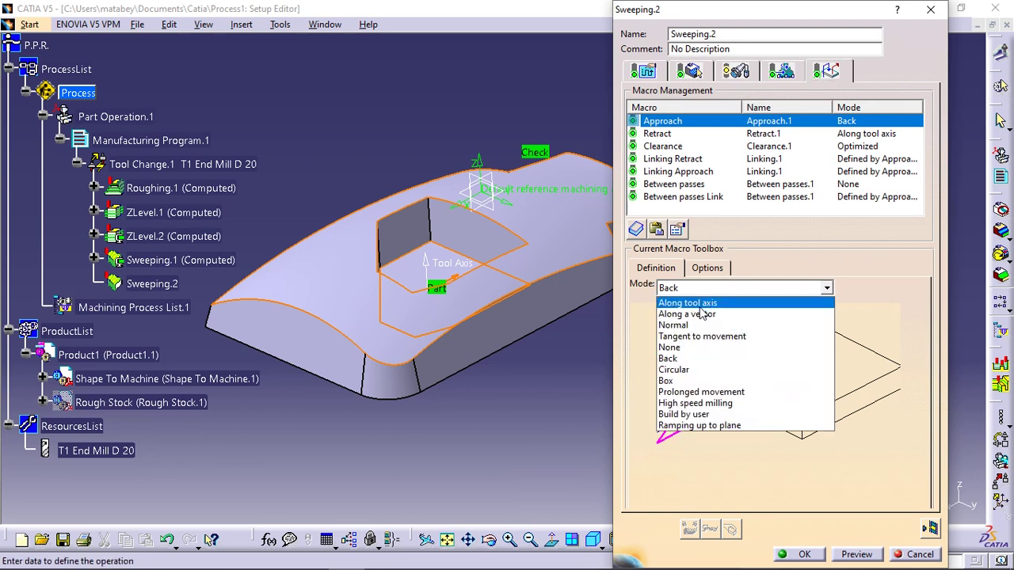
{"action": "left_click", "coordinate": [706, 304]}
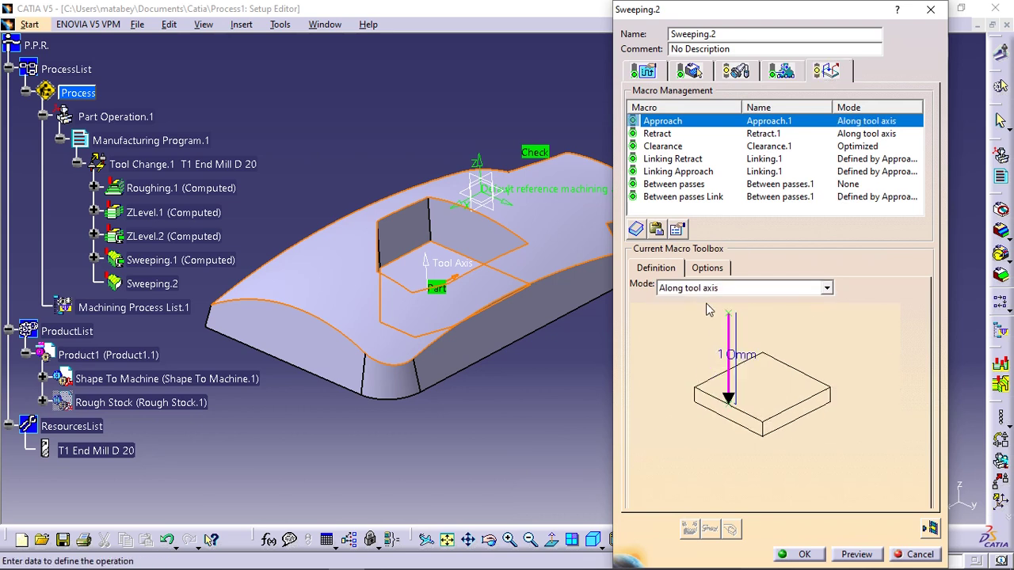
{"action": "double_click", "coordinate": [743, 358]}
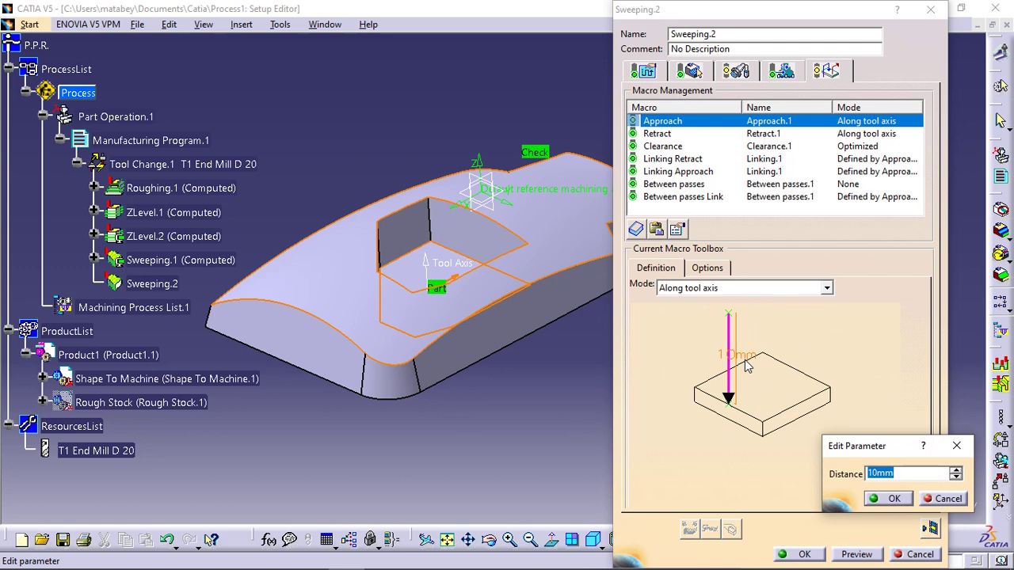
{"action": "type", "text": "60"}
{"action": "left_click", "coordinate": [893, 498]}
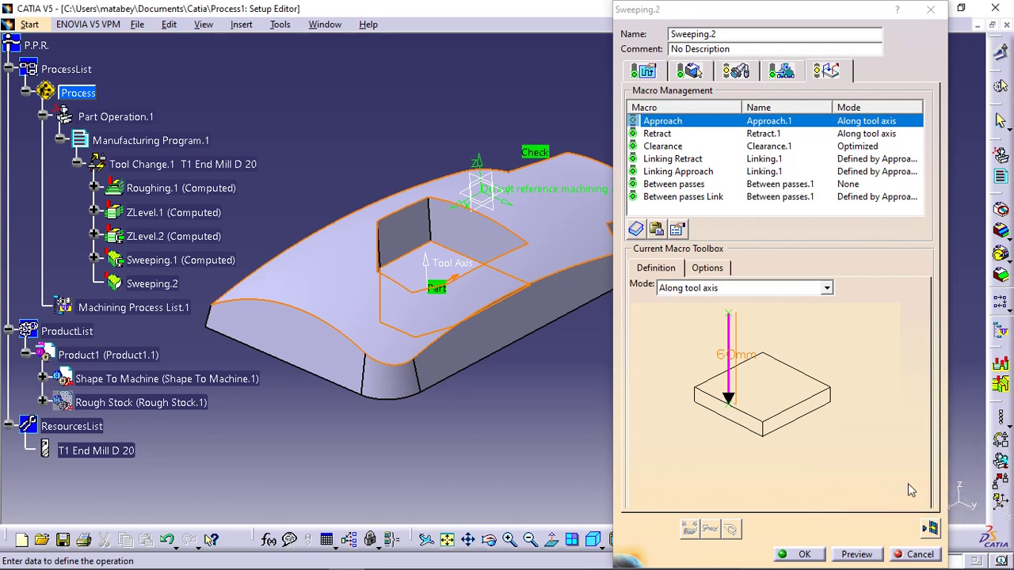
Compute and replay the Sweeping.2 tool path on the pocket floor, and accept the operation
{"action": "left_click", "coordinate": [931, 530]}
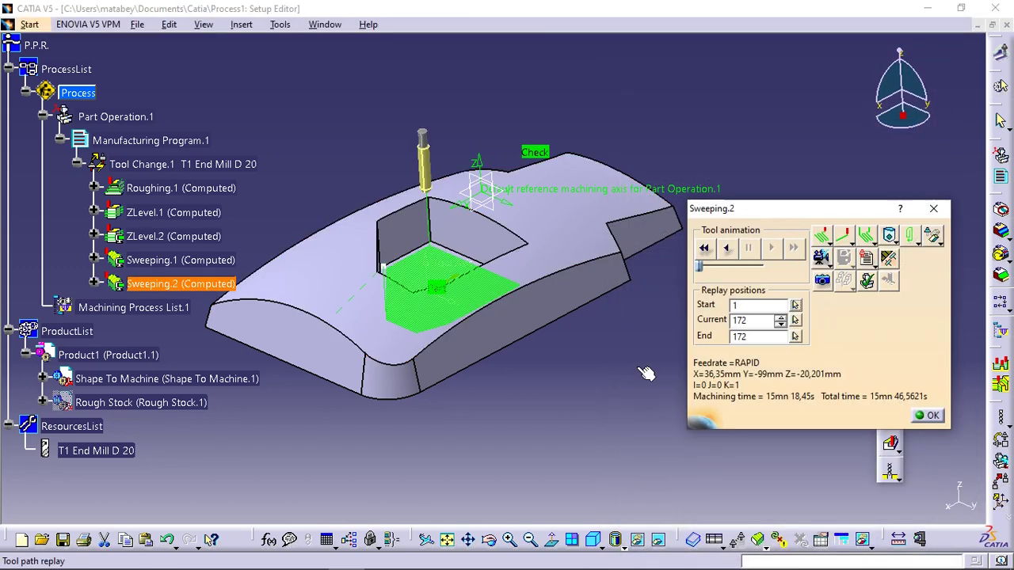
{"action": "left_click", "coordinate": [928, 416]}
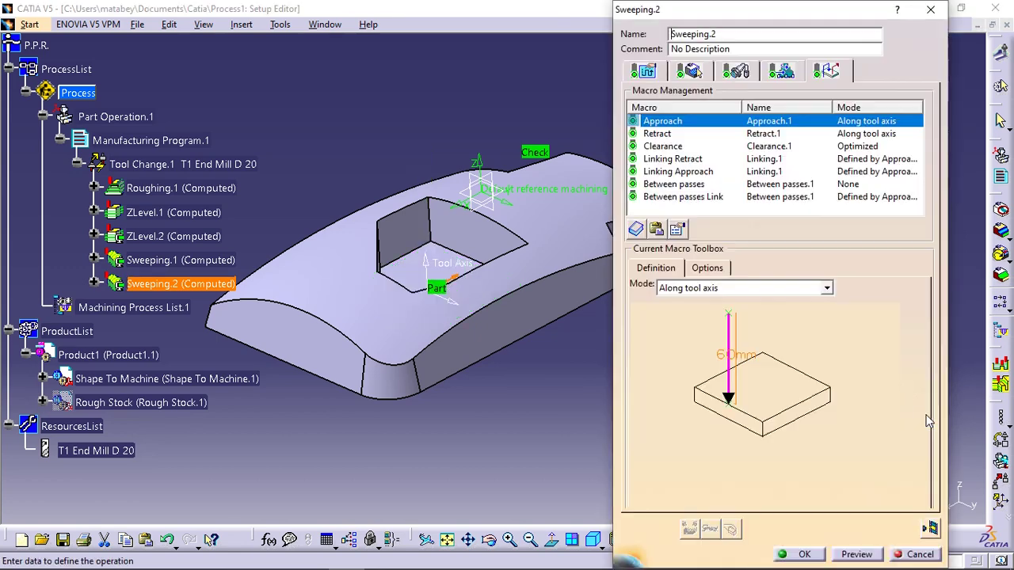
{"action": "left_click", "coordinate": [800, 554]}
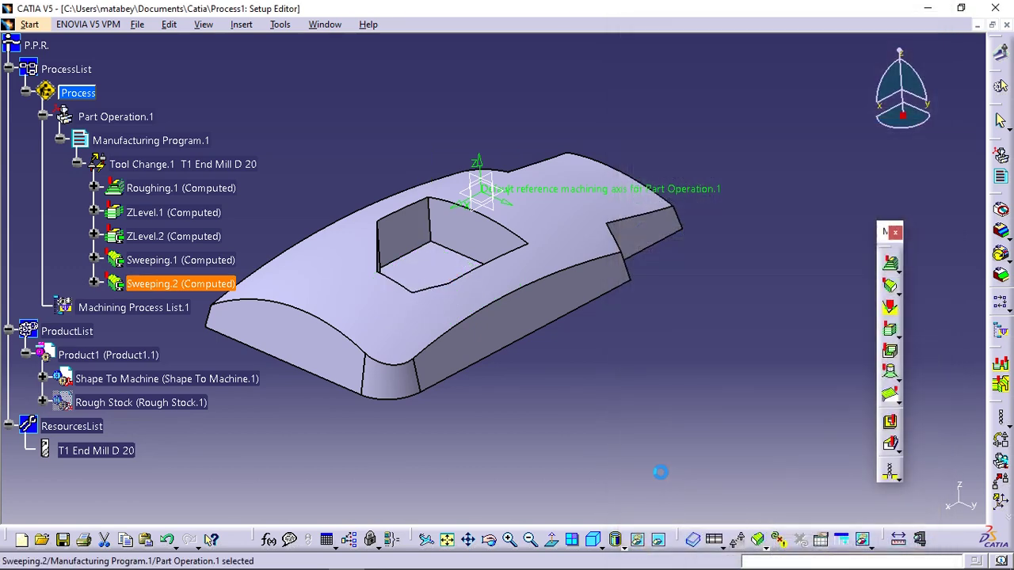
Replay the tool path of the whole Manufacturing Program.1, skipping through every operation up to Sweeping.2
{"action": "middle_click_drag", "start_coordinate": [581, 417], "coordinate": [663, 419]}
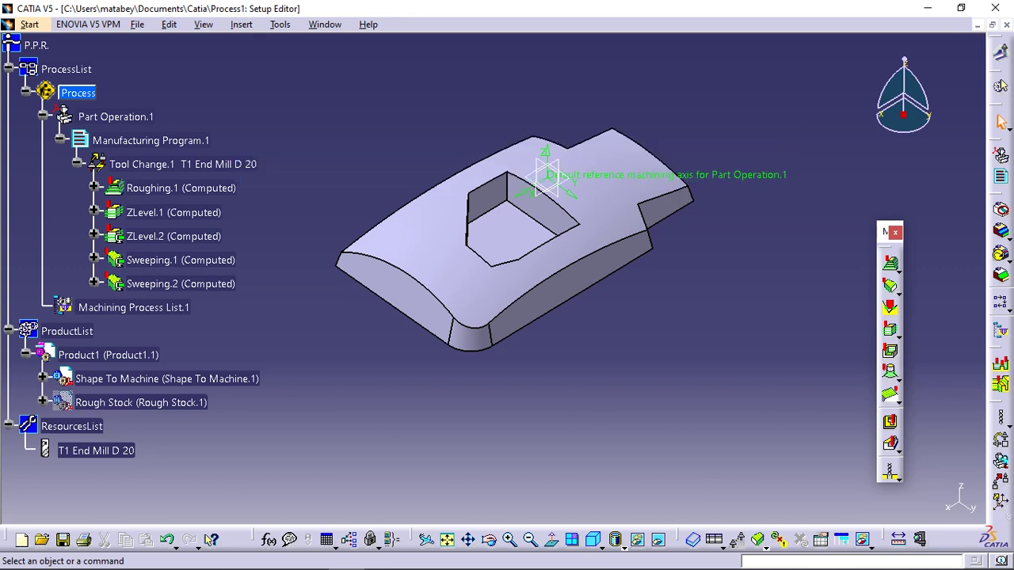
{"action": "middle_click_drag", "start_coordinate": [436, 244], "coordinate": [483, 270]}
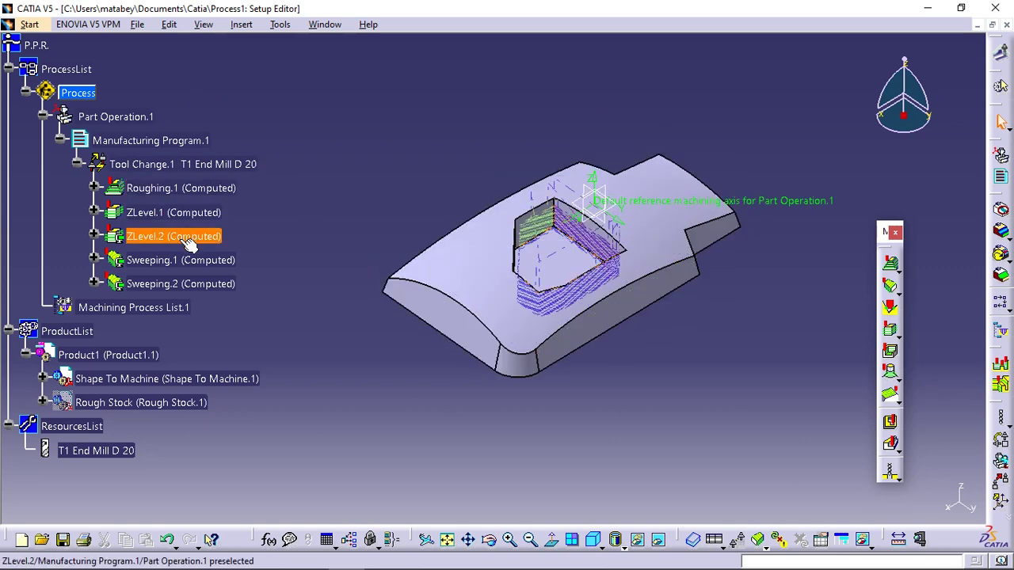
{"action": "right_click", "coordinate": [150, 142]}
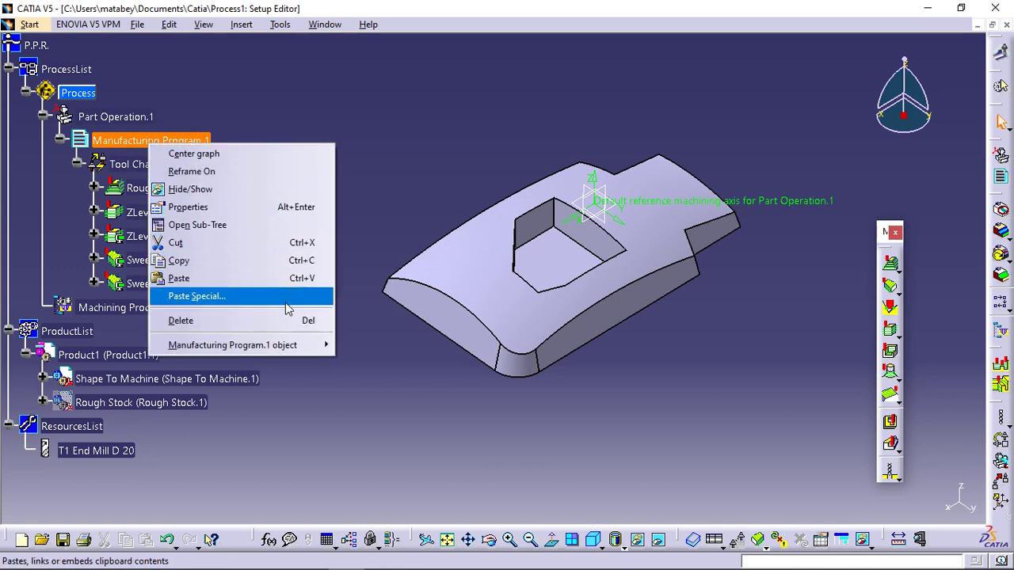
{"action": "mouse_move", "coordinate": [321, 345]}
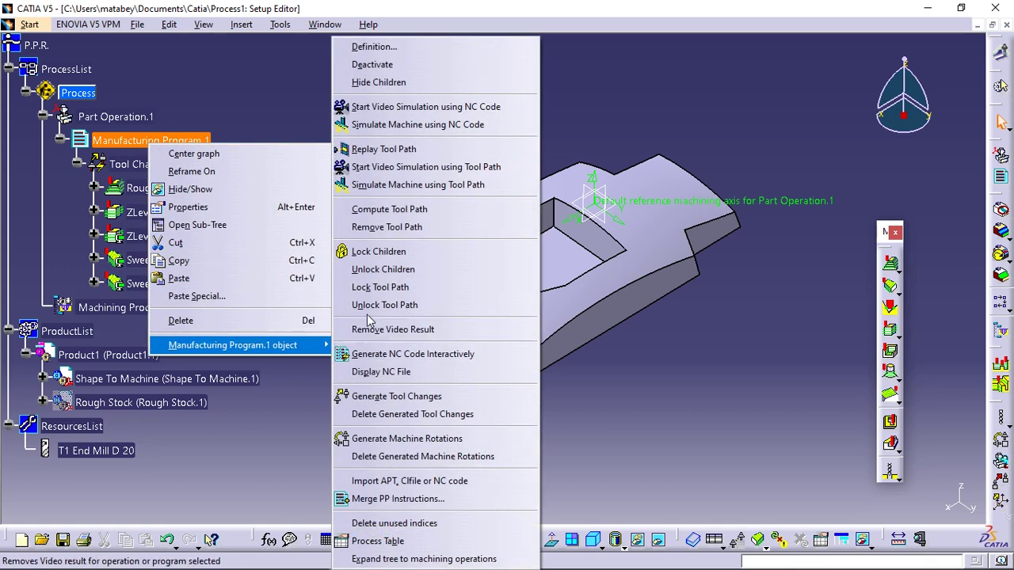
{"action": "left_click", "coordinate": [372, 151]}
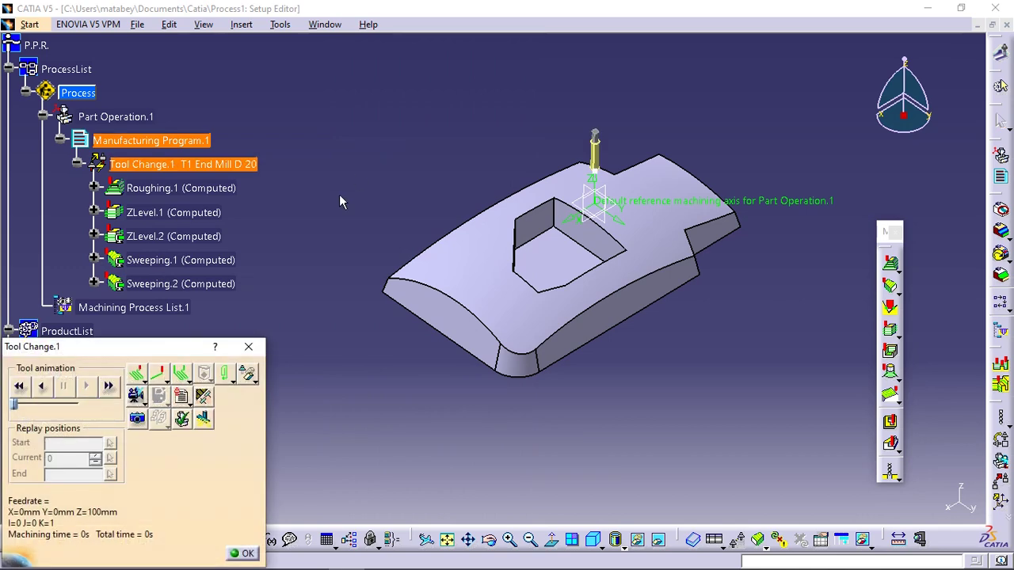
{"action": "left_click_drag", "start_coordinate": [23, 342], "coordinate": [634, 133]}
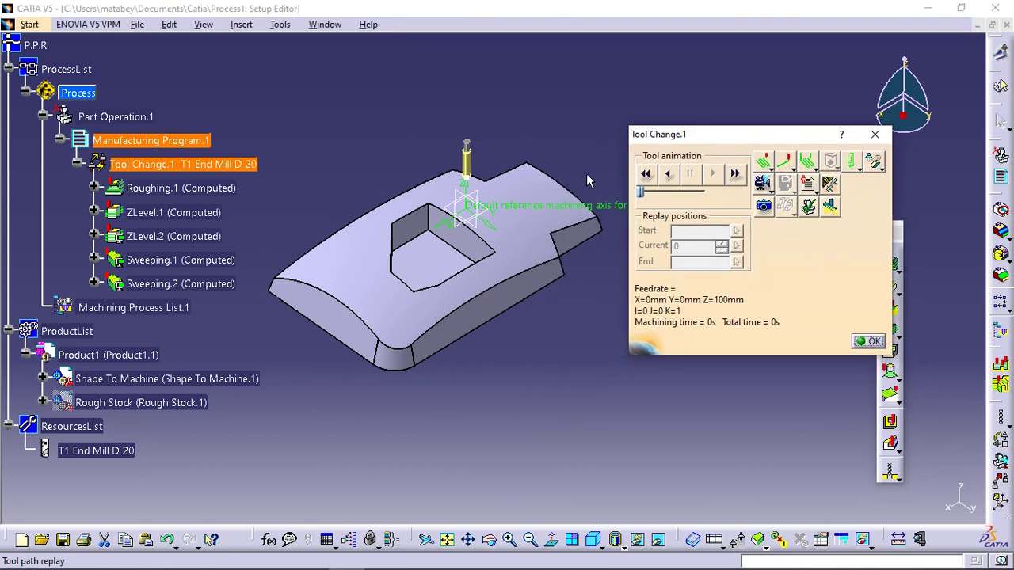
{"action": "left_click", "coordinate": [735, 175]}
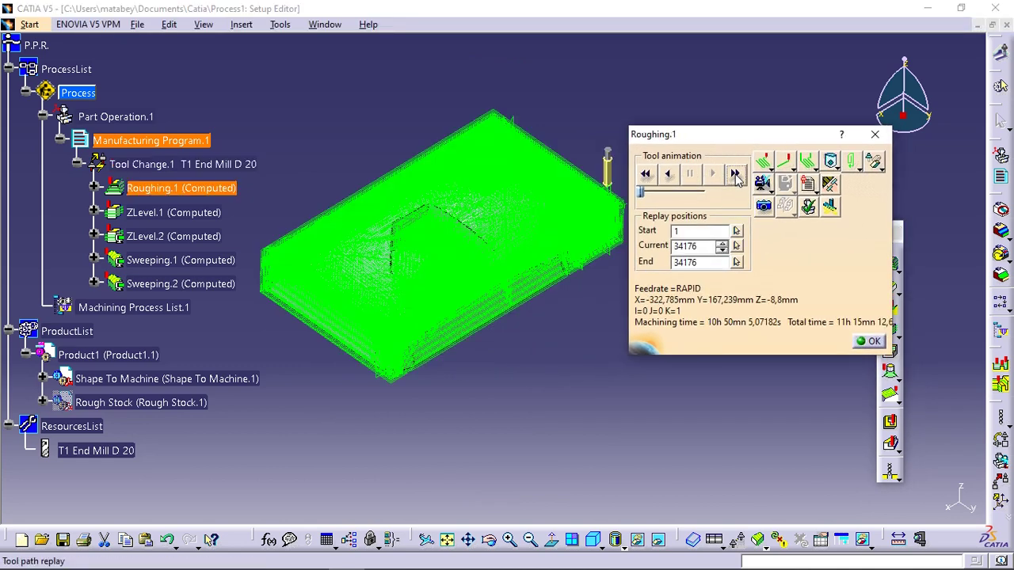
{"action": "left_click", "coordinate": [736, 175]}
{"action": "left_click", "coordinate": [736, 175]}
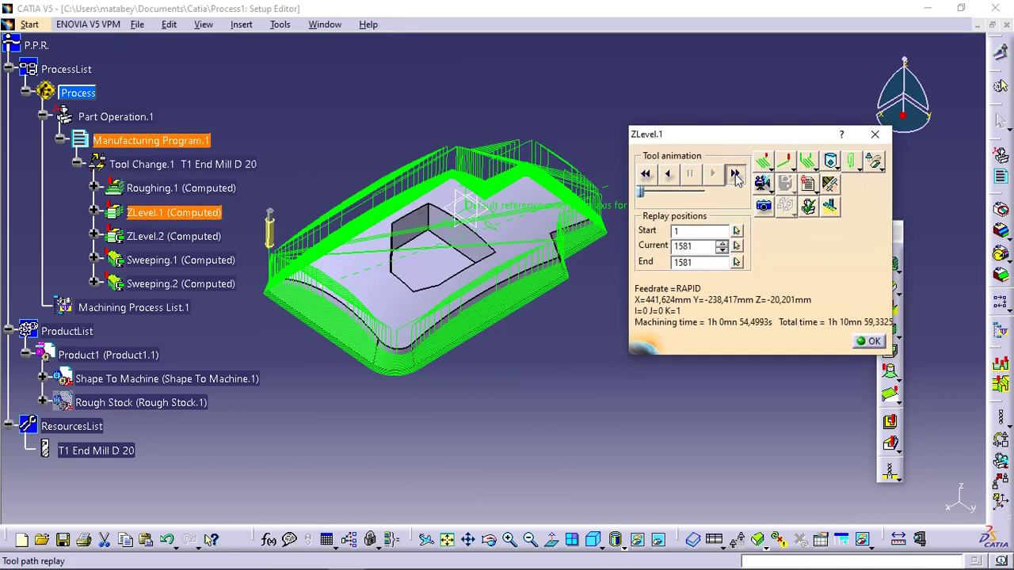
{"action": "left_click", "coordinate": [736, 175]}
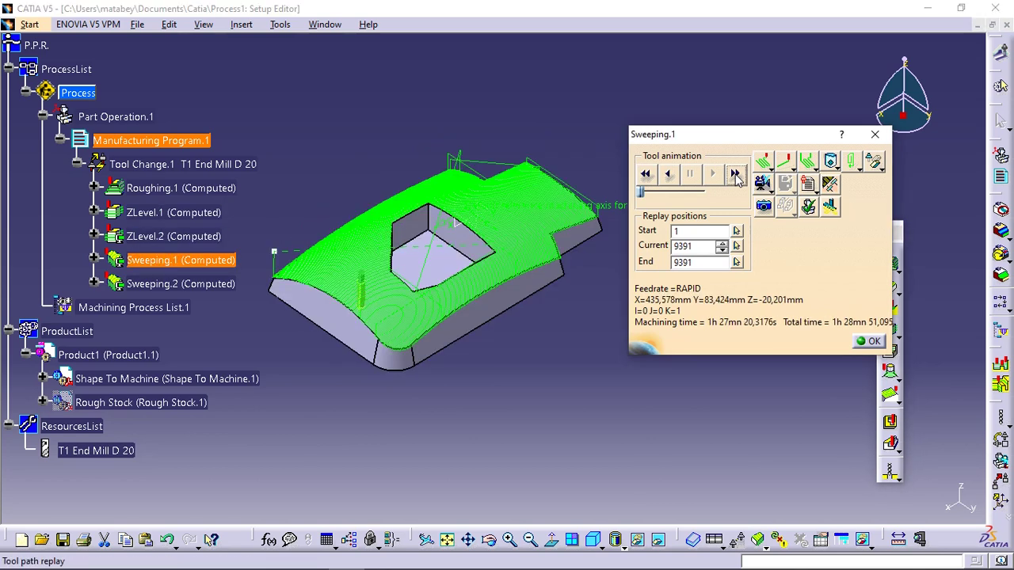
{"action": "left_click", "coordinate": [736, 175]}
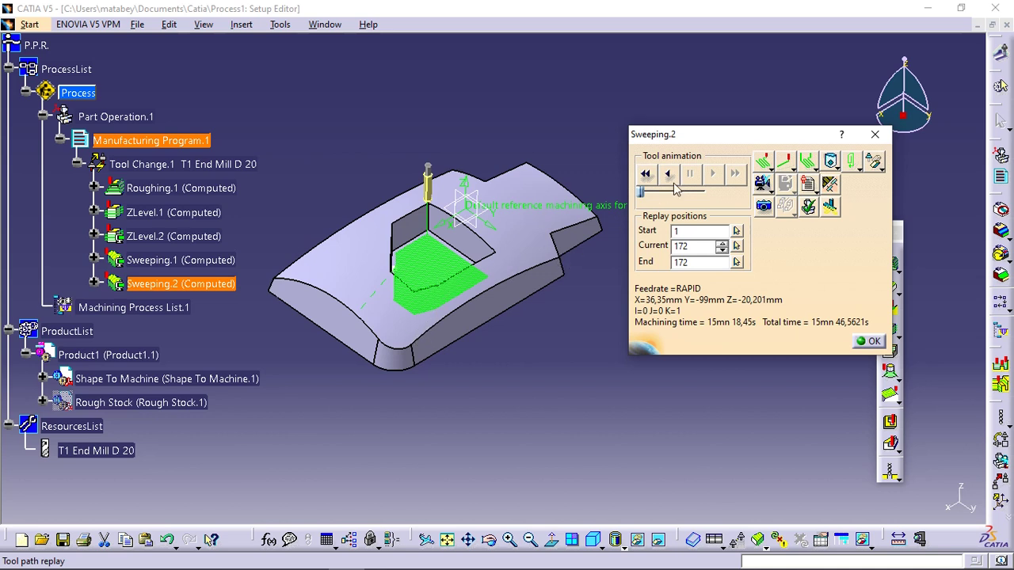
Generate a photo simulation of the machined stock and inspect the pocket and top surface up close
{"action": "left_click", "coordinate": [763, 207]}
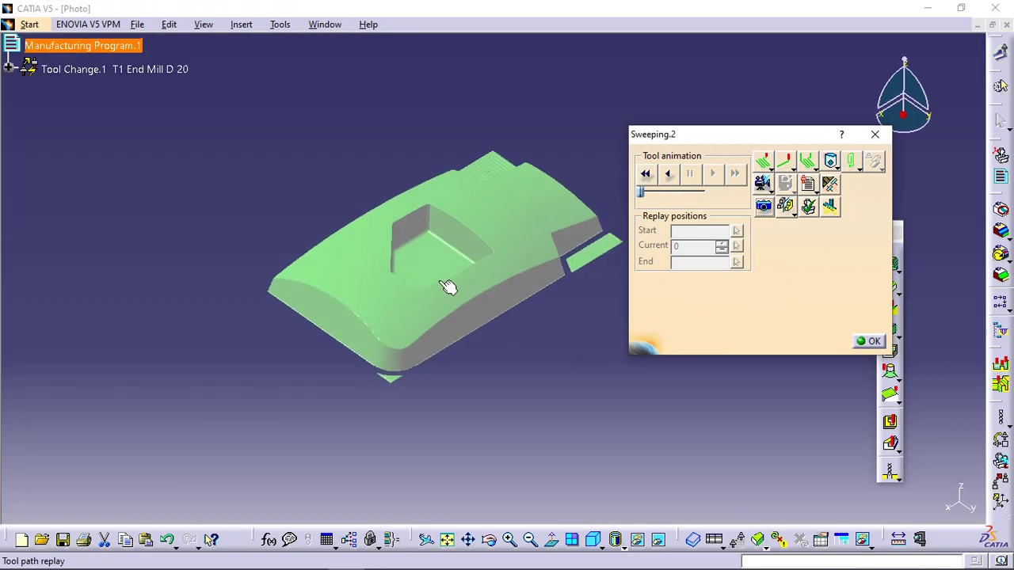
{"action": "middle_click_drag", "start_coordinate": [447, 286], "coordinate": [436, 208], "text": "ctrl"}
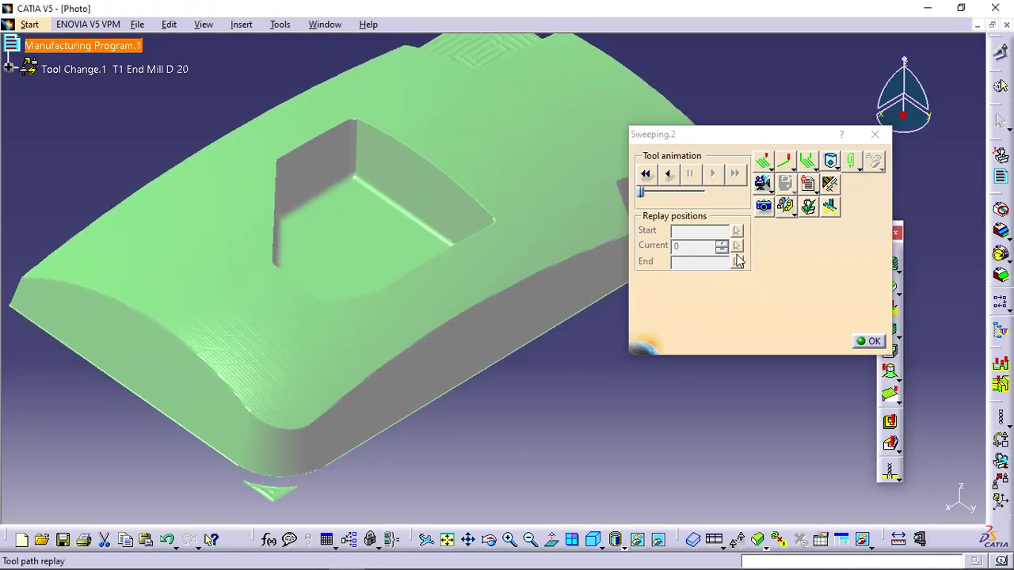
Close the tool path replay and return to the unmachined part view with nothing selected
{"action": "left_click", "coordinate": [871, 341]}
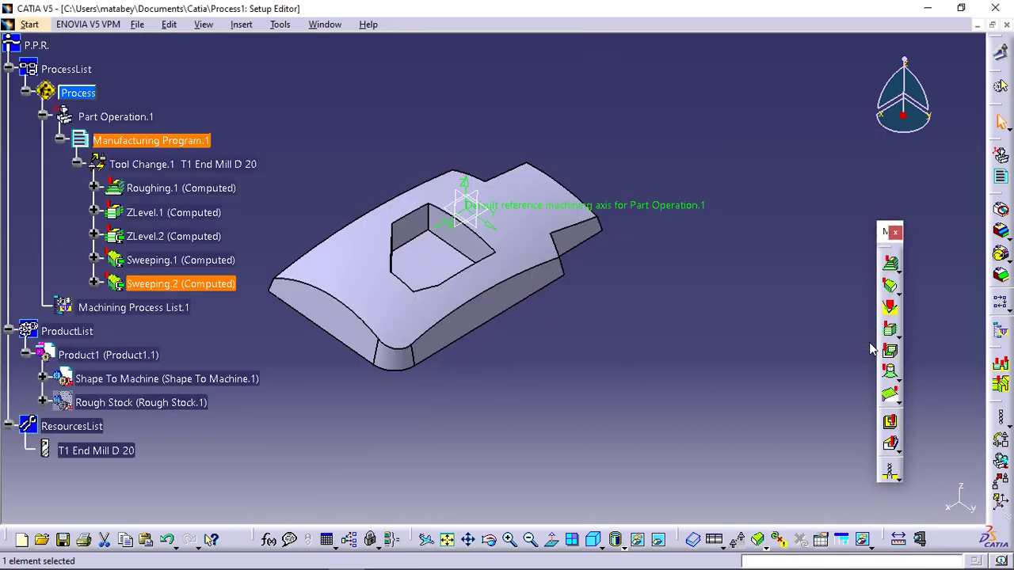
{"action": "left_click", "coordinate": [654, 316]}
{"action": "middle_click_drag", "start_coordinate": [368, 387], "coordinate": [397, 355]}
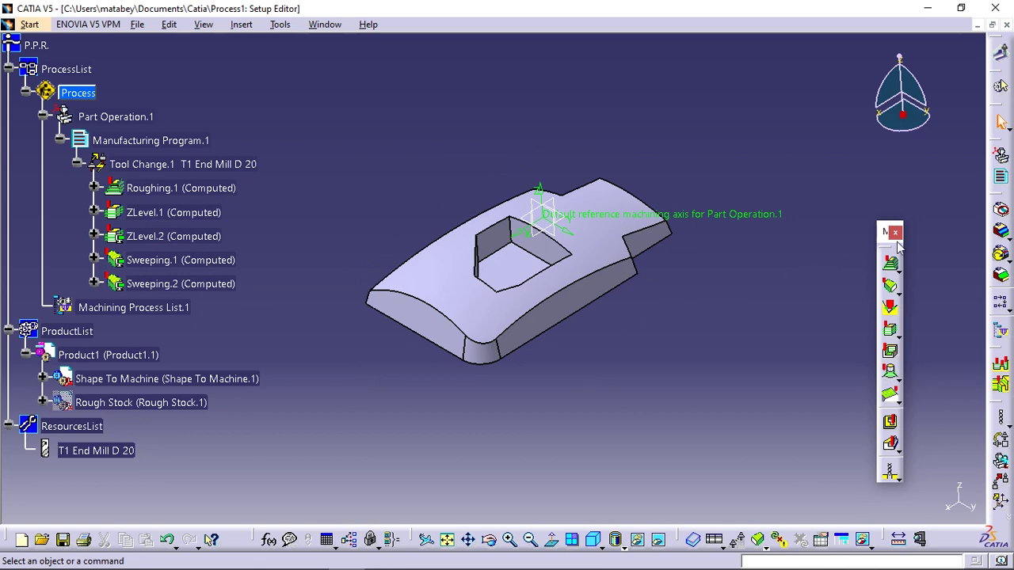
Start a new rework area and assign the whole Shape To Machine body as its part
{"action": "left_click", "coordinate": [1001, 255]}
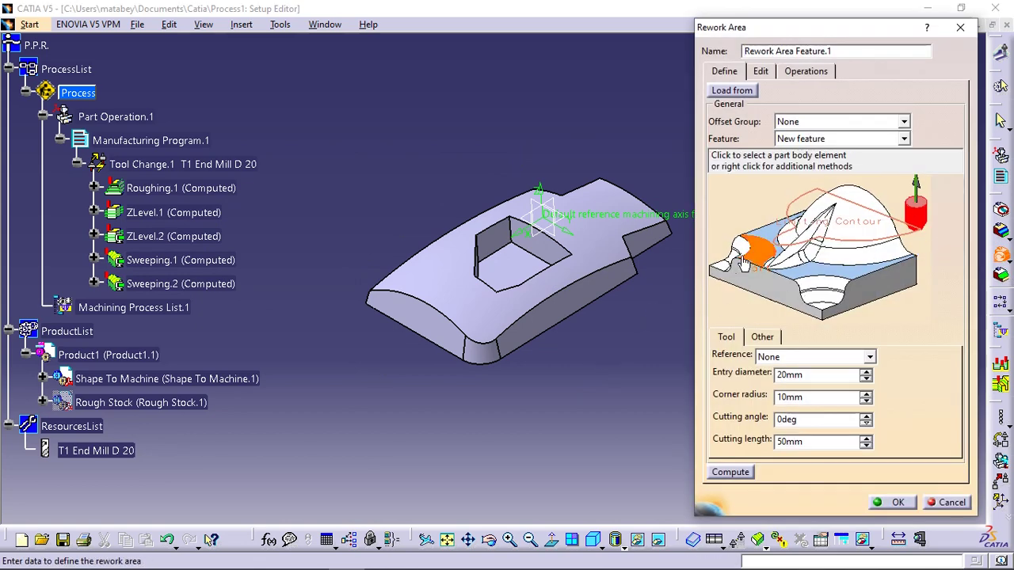
{"action": "left_click", "coordinate": [762, 255]}
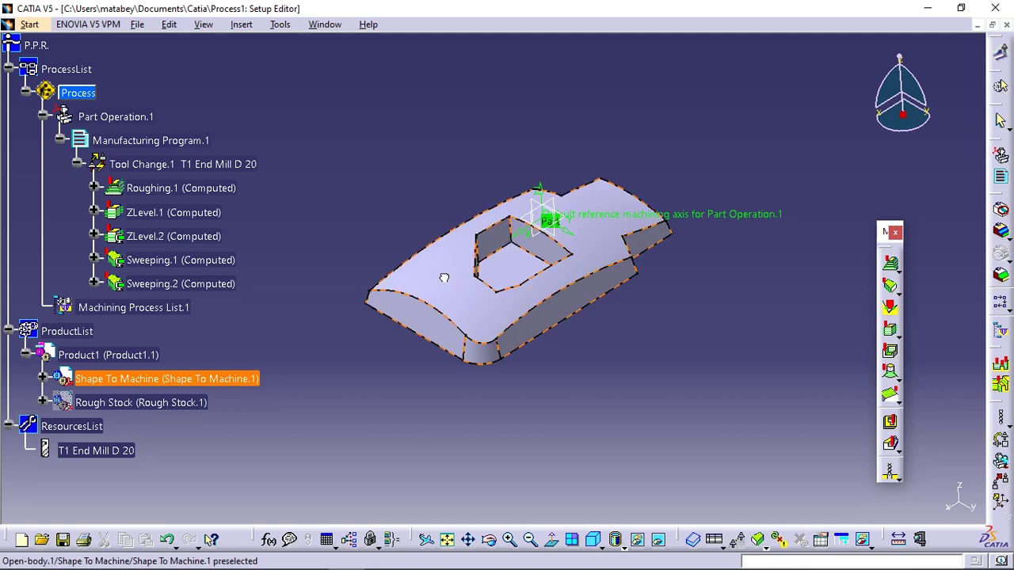
{"action": "double_click", "coordinate": [734, 354]}
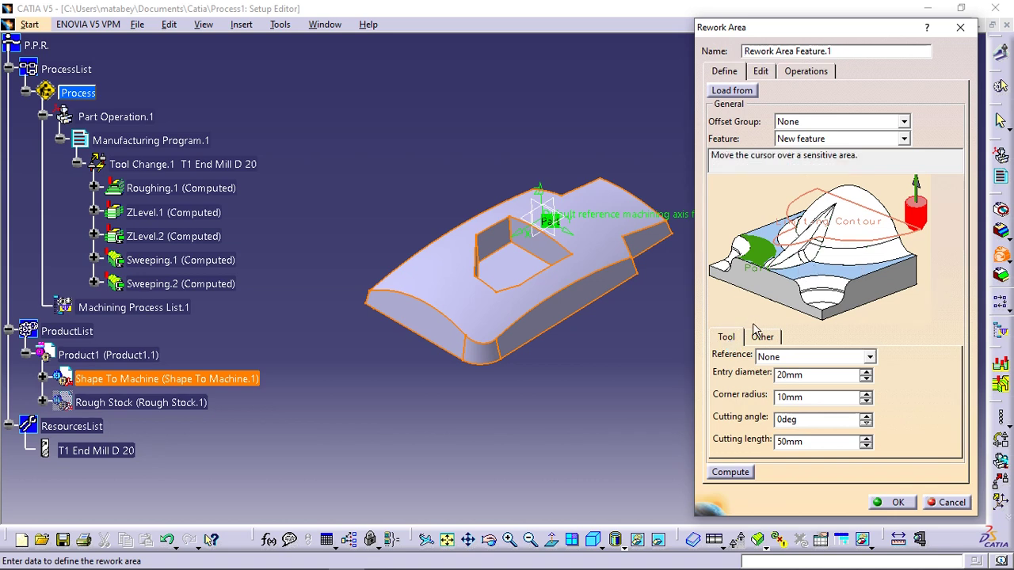
Set the rework area's reference tool to a 10 mm entry diameter and a 2 mm corner radius
{"action": "double_click", "coordinate": [808, 377]}
{"action": "type", "text": "1"}
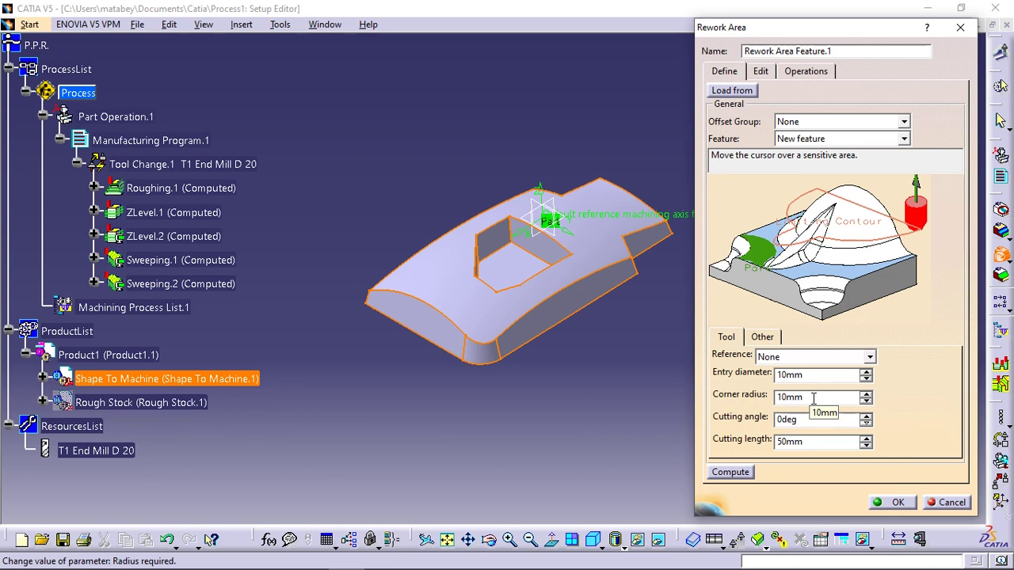
{"action": "double_click", "coordinate": [813, 398]}
{"action": "type", "text": "2"}
{"action": "key", "text": "Return"}
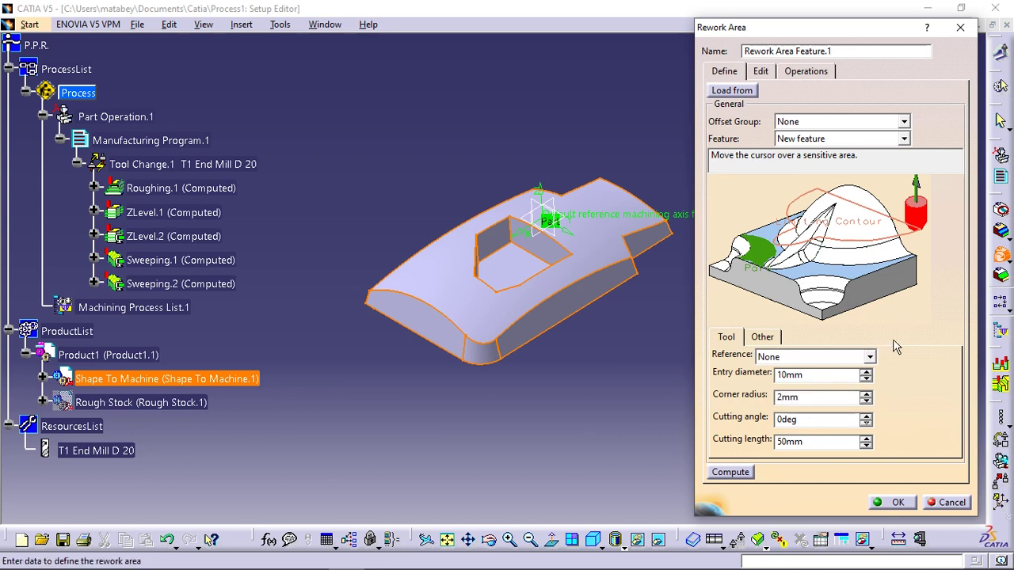
Compute the rework area, inspect the uncut edges in the pocket, and accept the feature
{"action": "left_click", "coordinate": [729, 472]}
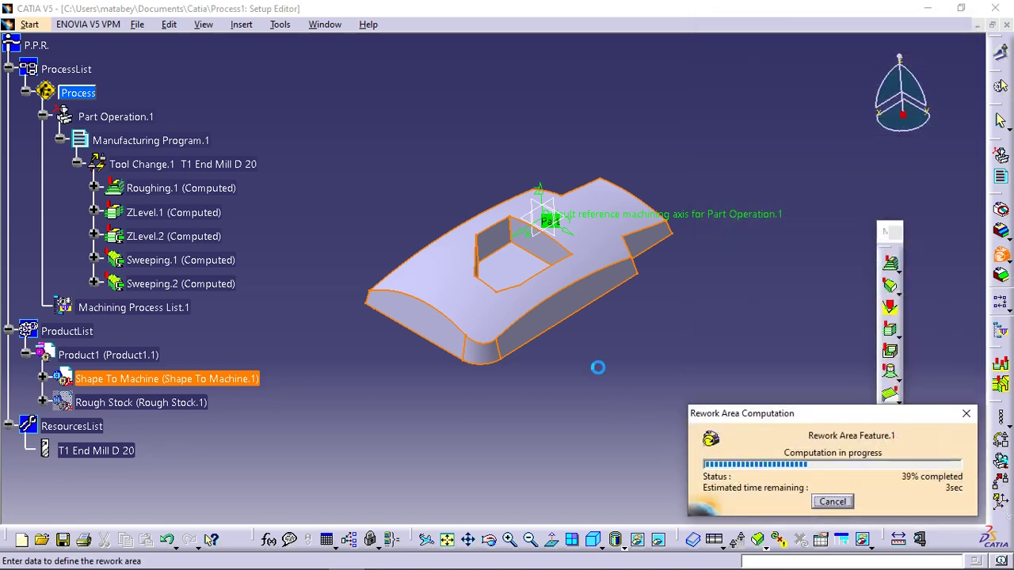
{"action": "middle_click_drag", "start_coordinate": [596, 362], "coordinate": [489, 258]}
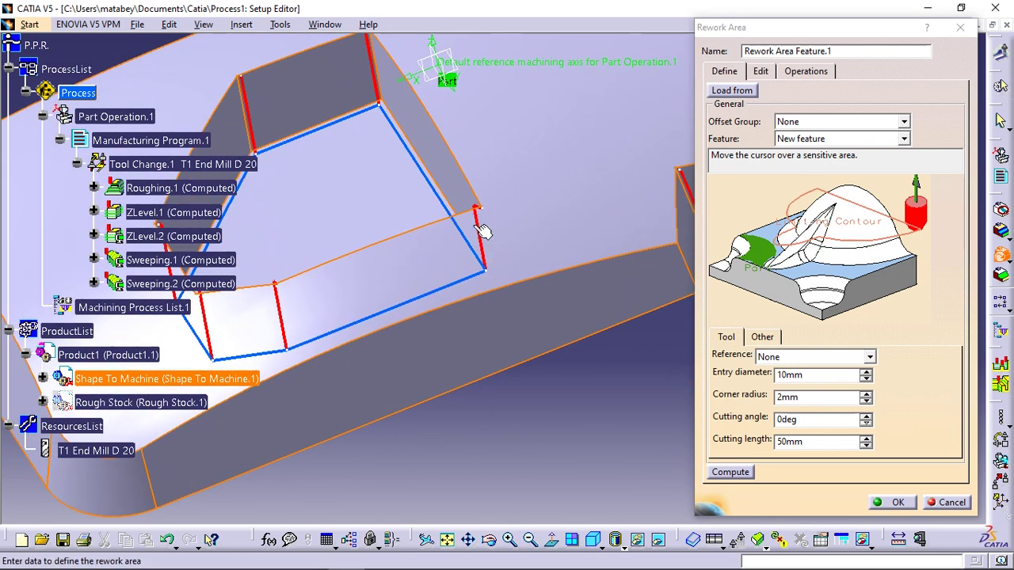
{"action": "left_click", "coordinate": [893, 502]}
{"action": "middle_click_drag", "start_coordinate": [640, 410], "coordinate": [768, 467]}
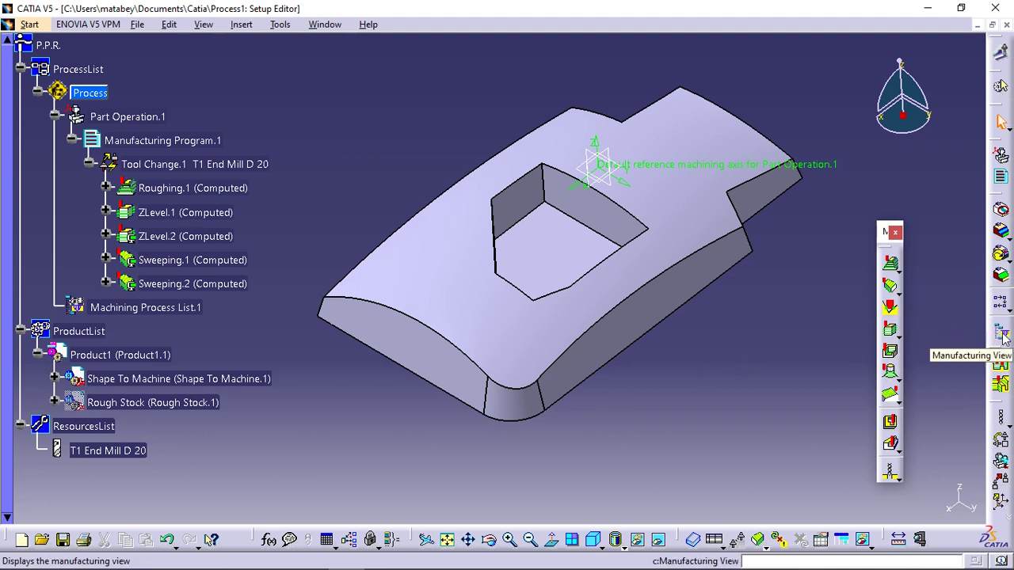
Create a ZLevel operation on Rework Area Feature.1 from the Manufacturing View and accept its default settings
{"action": "left_click", "coordinate": [1000, 334]}
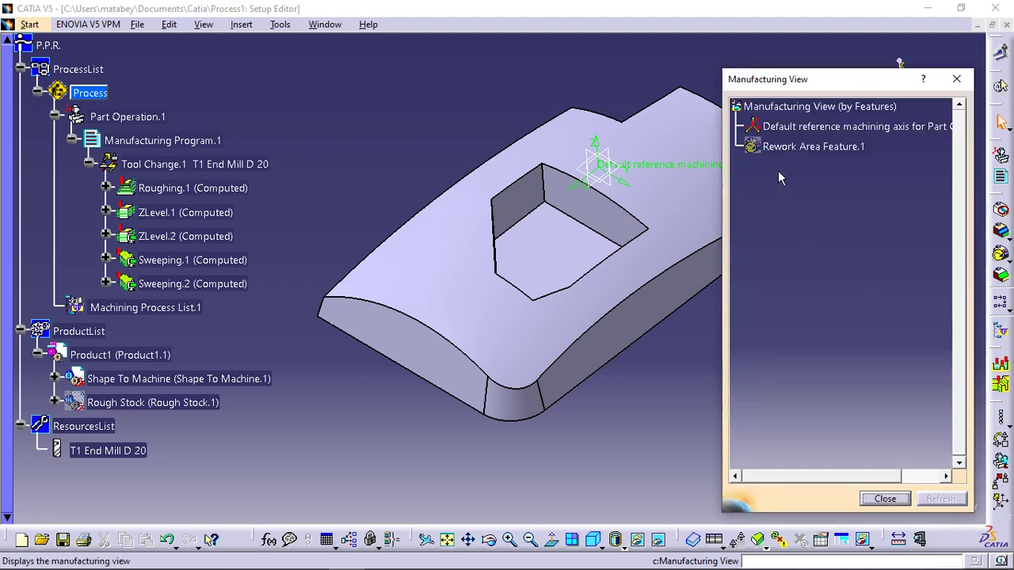
{"action": "left_click", "coordinate": [842, 150]}
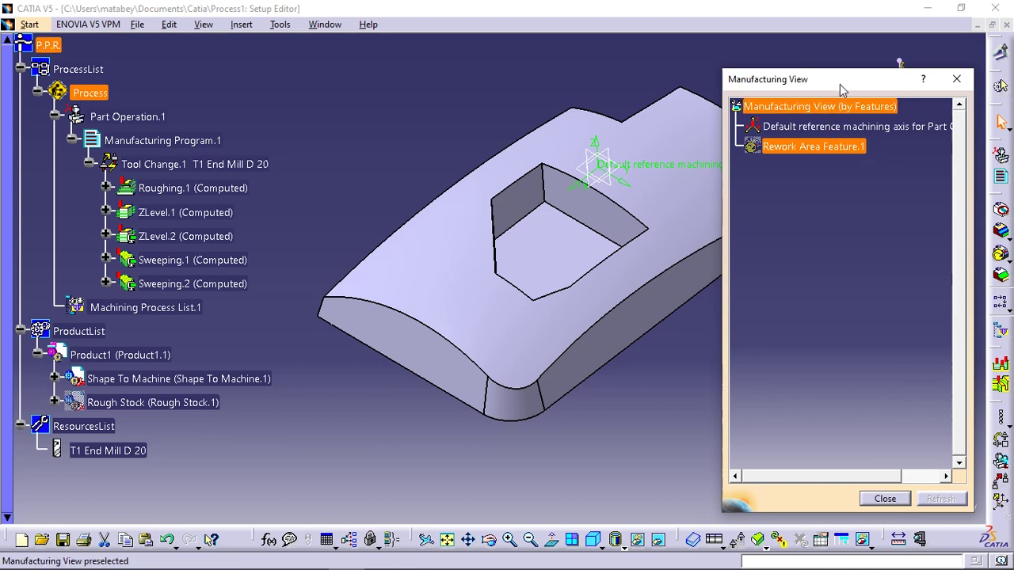
{"action": "left_click_drag", "start_coordinate": [839, 84], "coordinate": [182, 69]}
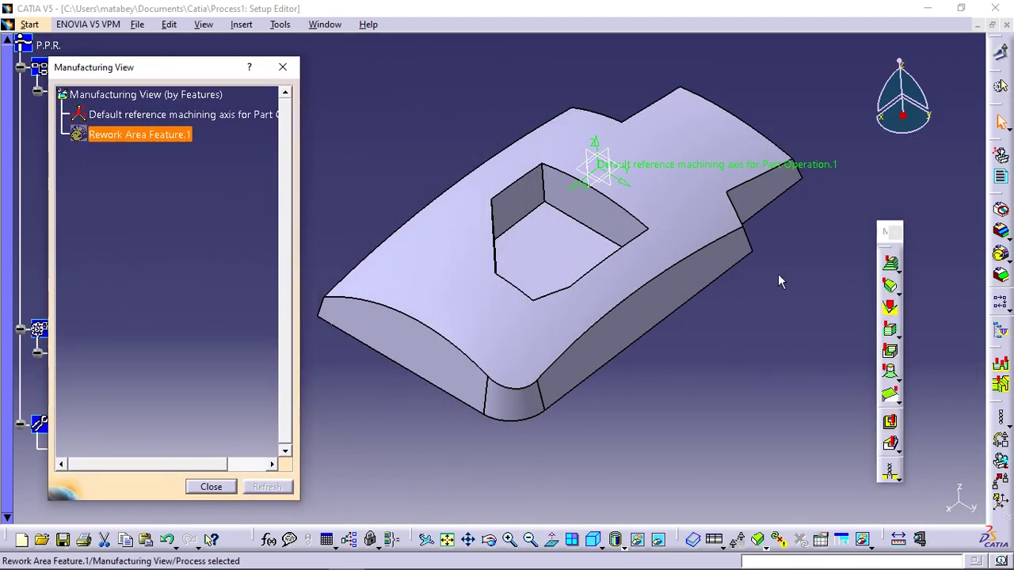
{"action": "left_click", "coordinate": [890, 331]}
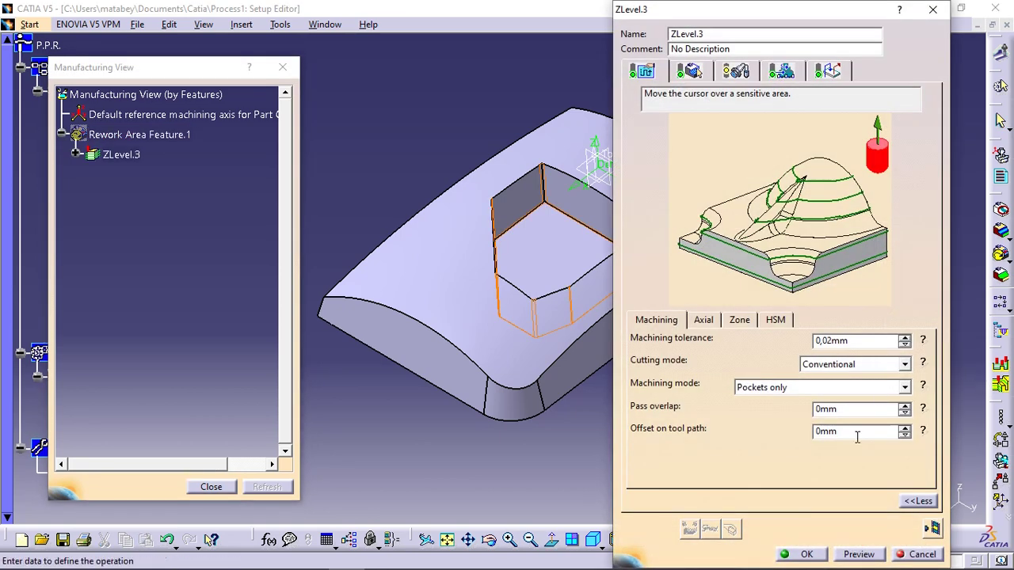
{"action": "left_click", "coordinate": [804, 554]}
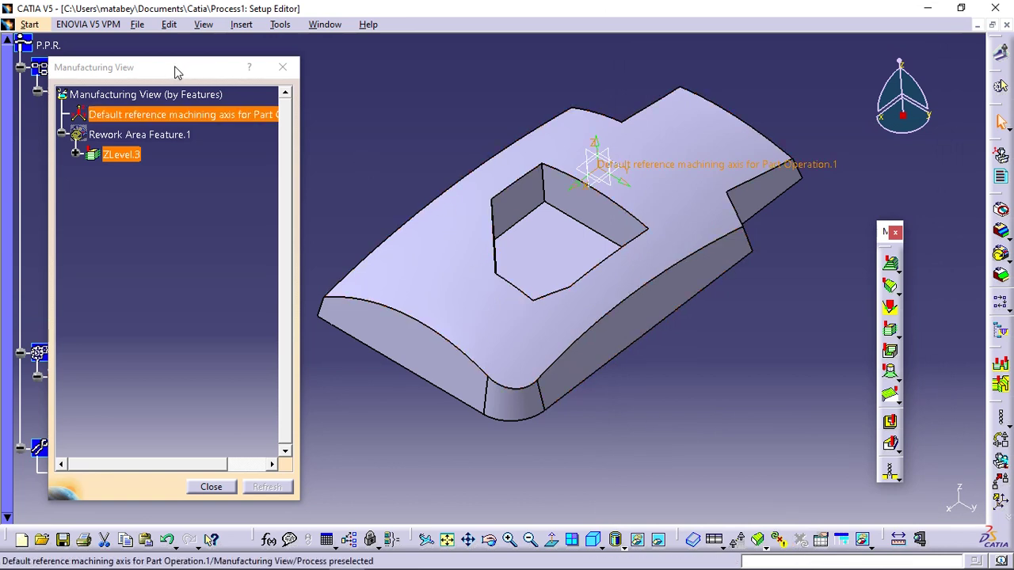
Set the nominal diameter of the end mill used by ZLevel.3 to 5 mm
{"action": "left_click", "coordinate": [76, 155]}
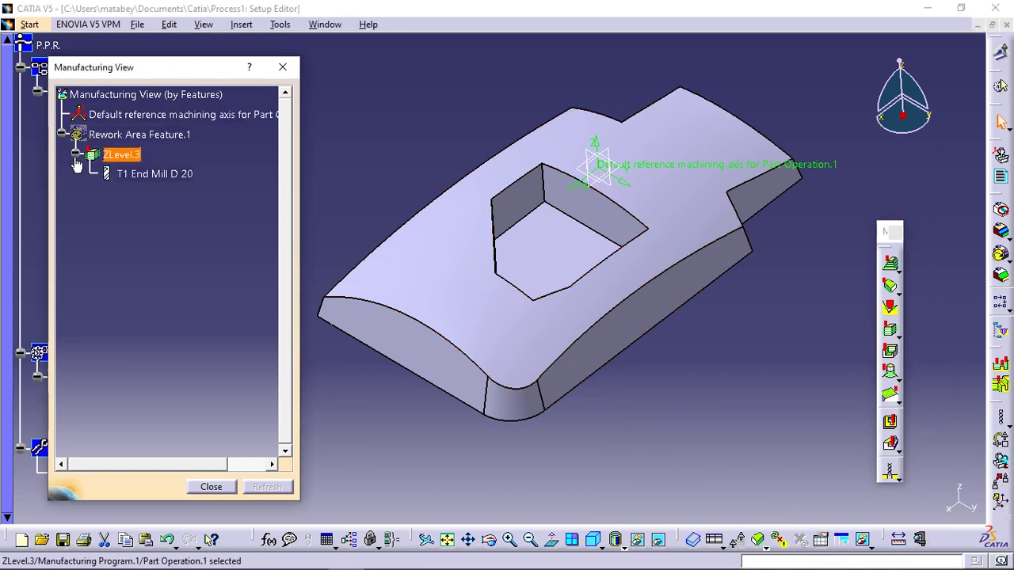
{"action": "double_click", "coordinate": [175, 174]}
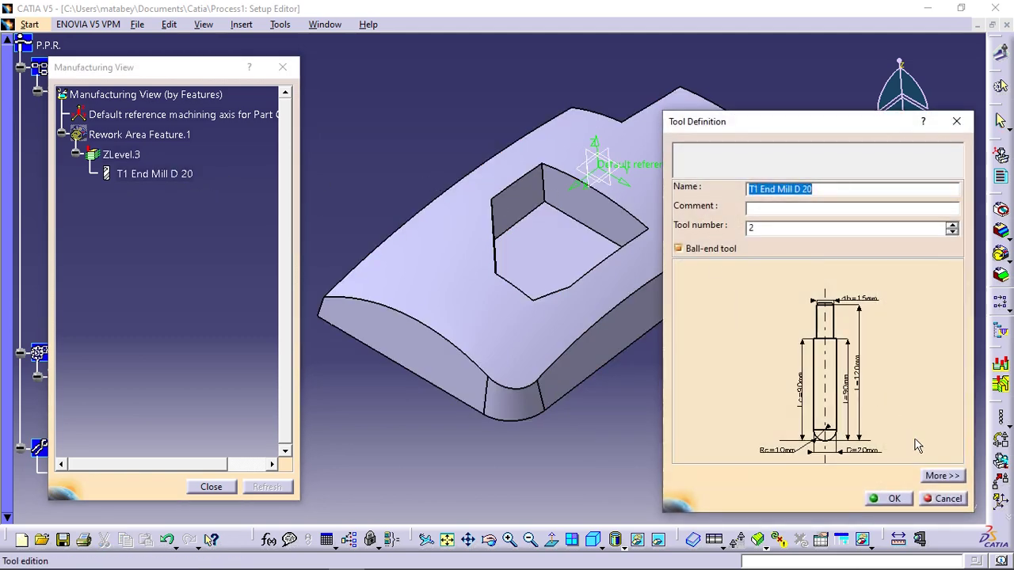
{"action": "left_click", "coordinate": [943, 475]}
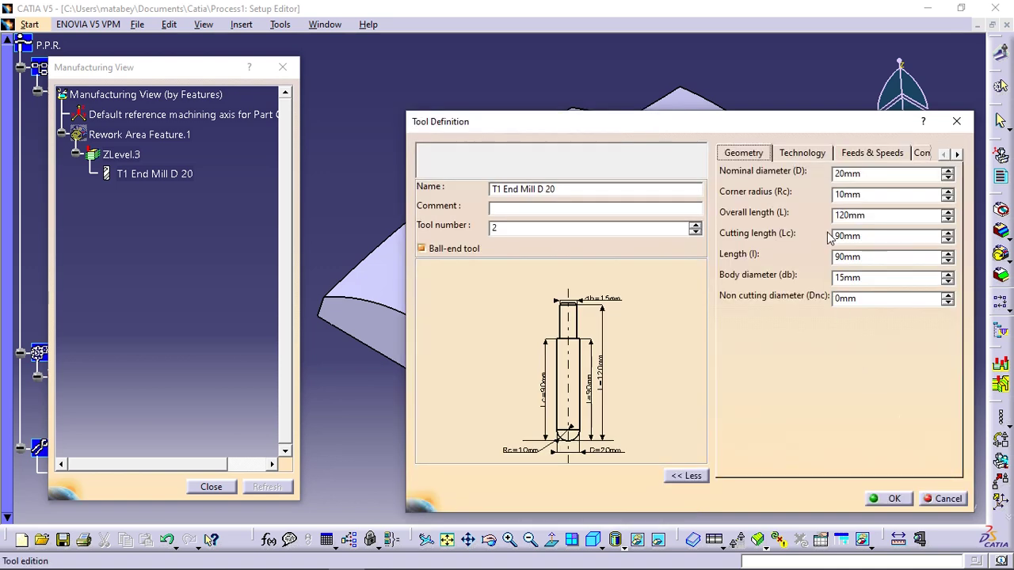
{"action": "double_click", "coordinate": [863, 173]}
{"action": "type", "text": "5"}
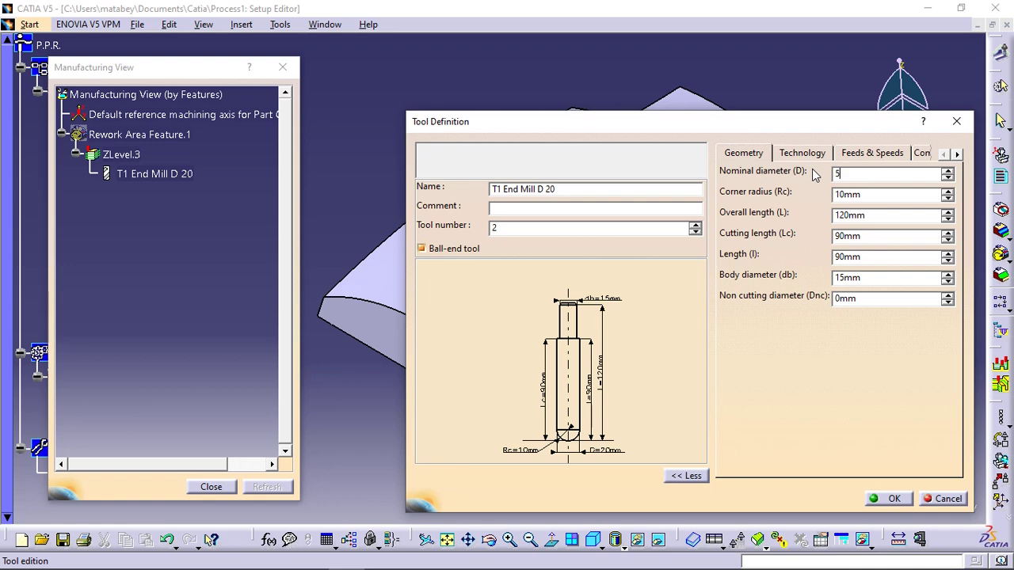
{"action": "left_click", "coordinate": [894, 501]}
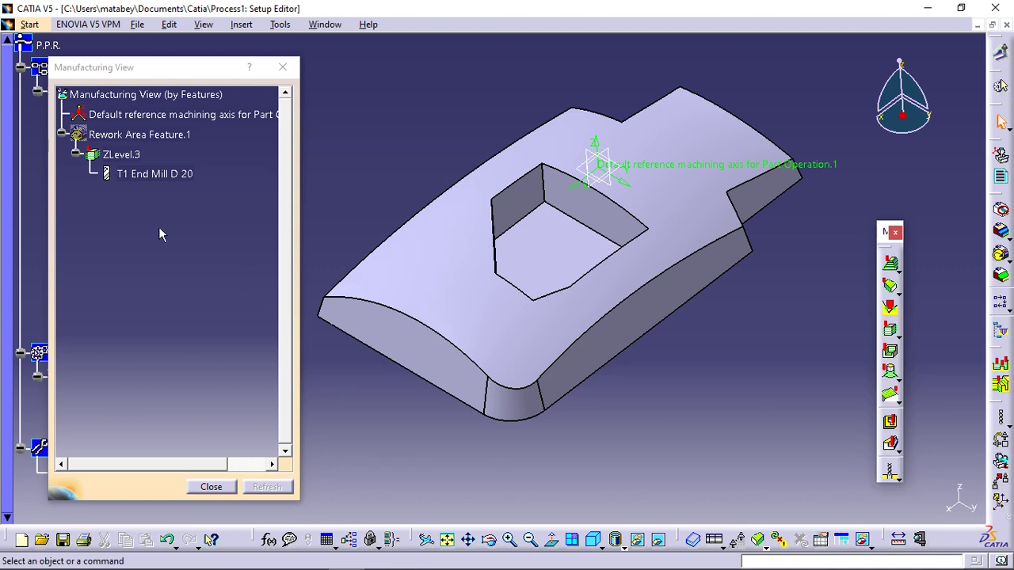
Reopen the ZLevel.3 operation and set its machining mode to Outer part
{"action": "left_click", "coordinate": [123, 154]}
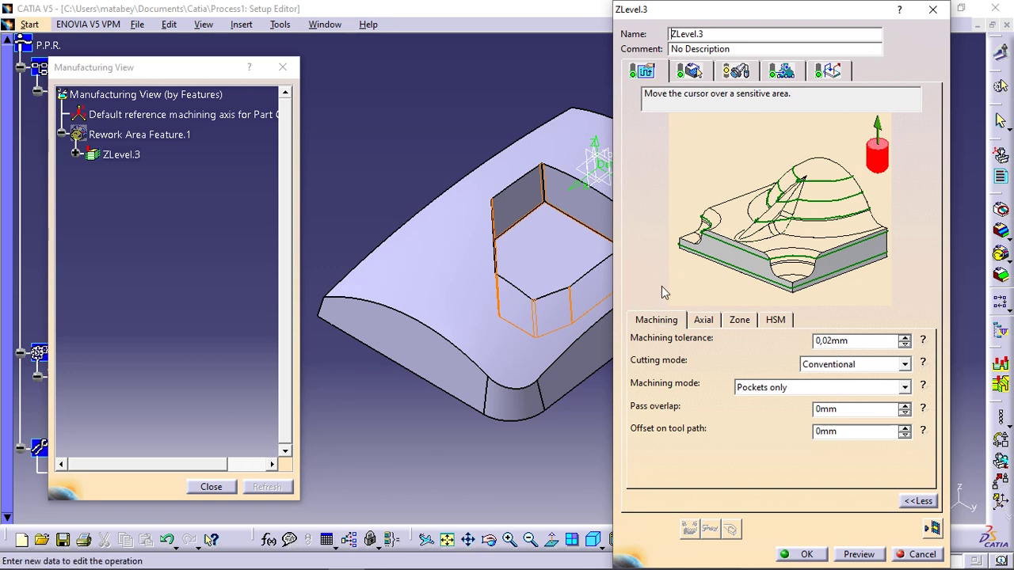
{"action": "left_click", "coordinate": [817, 388]}
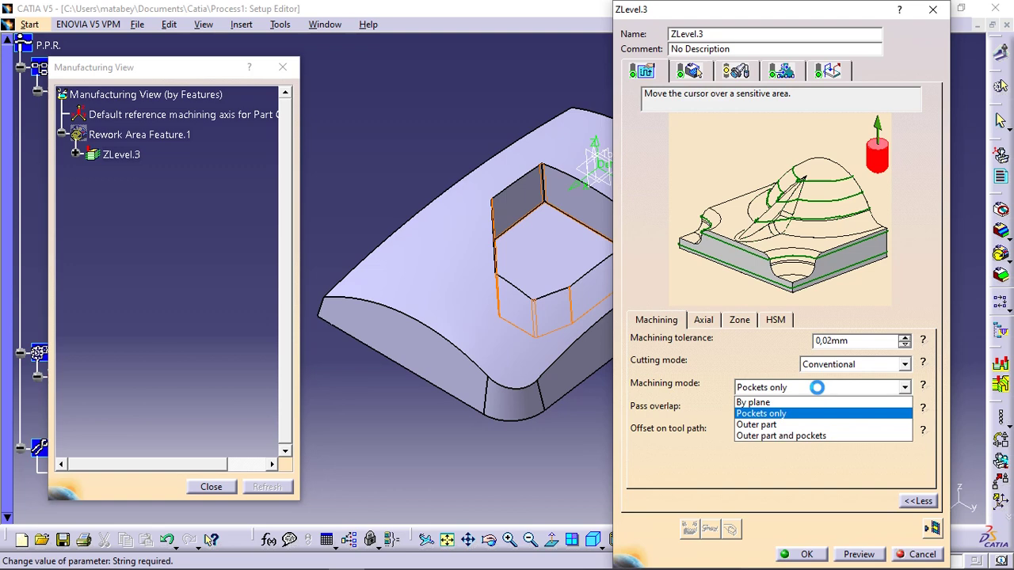
{"action": "left_click", "coordinate": [778, 426]}
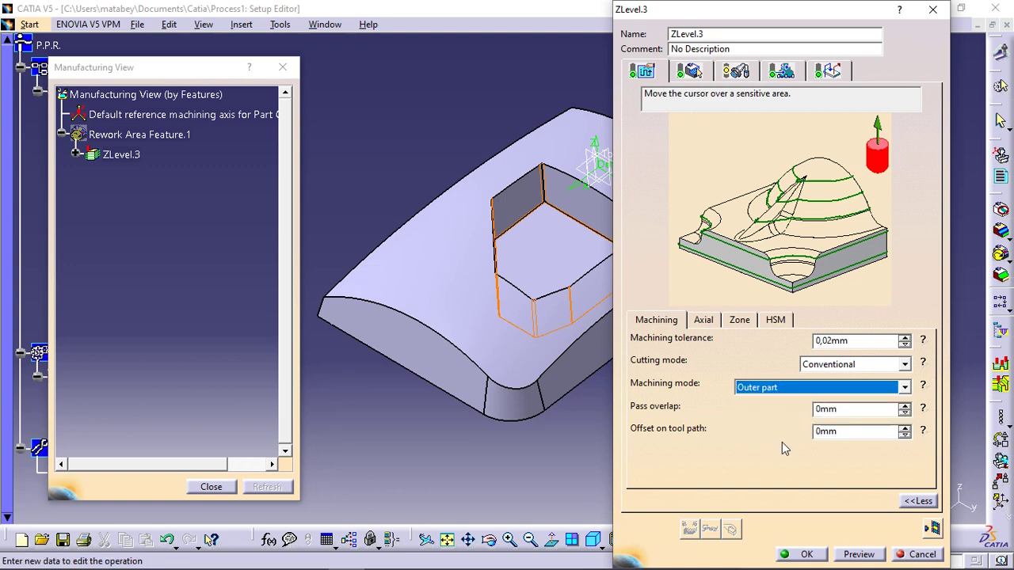
Compute and replay the ZLevel.3 tool path around the pocket, accept the operation, and close the Manufacturing View
{"action": "left_click", "coordinate": [932, 529]}
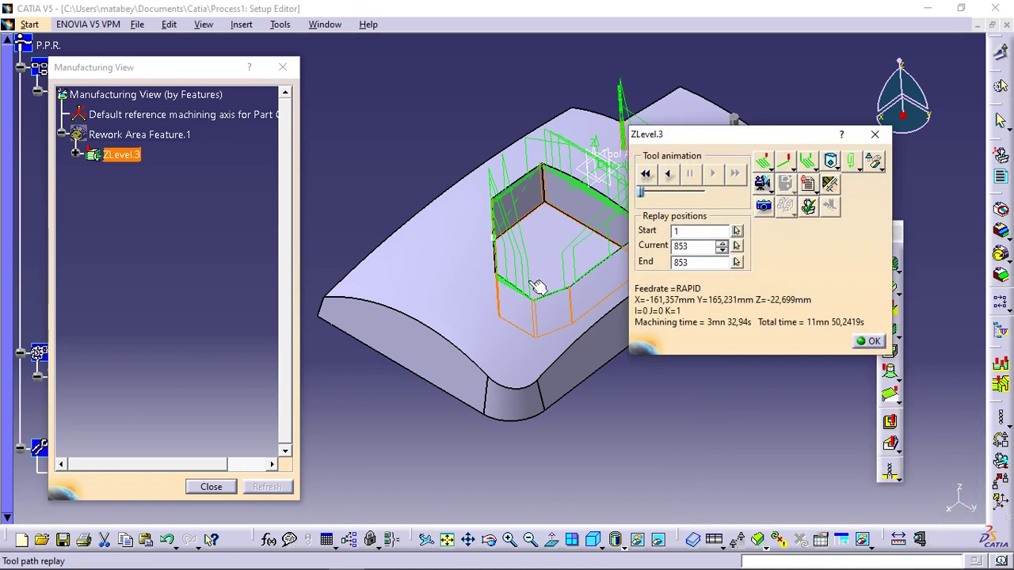
{"action": "middle_click_drag", "start_coordinate": [475, 280], "coordinate": [532, 190]}
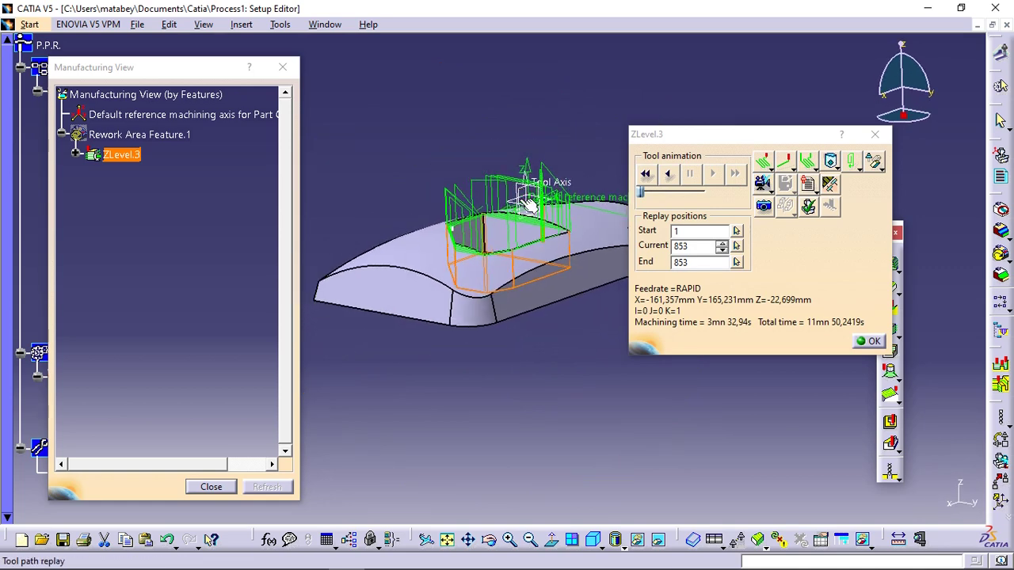
{"action": "left_click", "coordinate": [871, 342]}
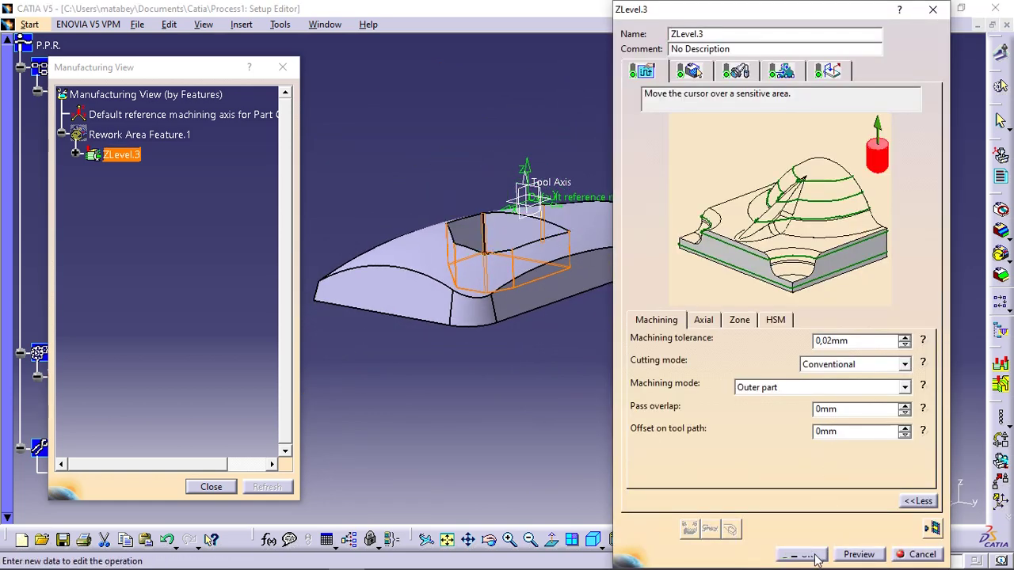
{"action": "left_click", "coordinate": [814, 556]}
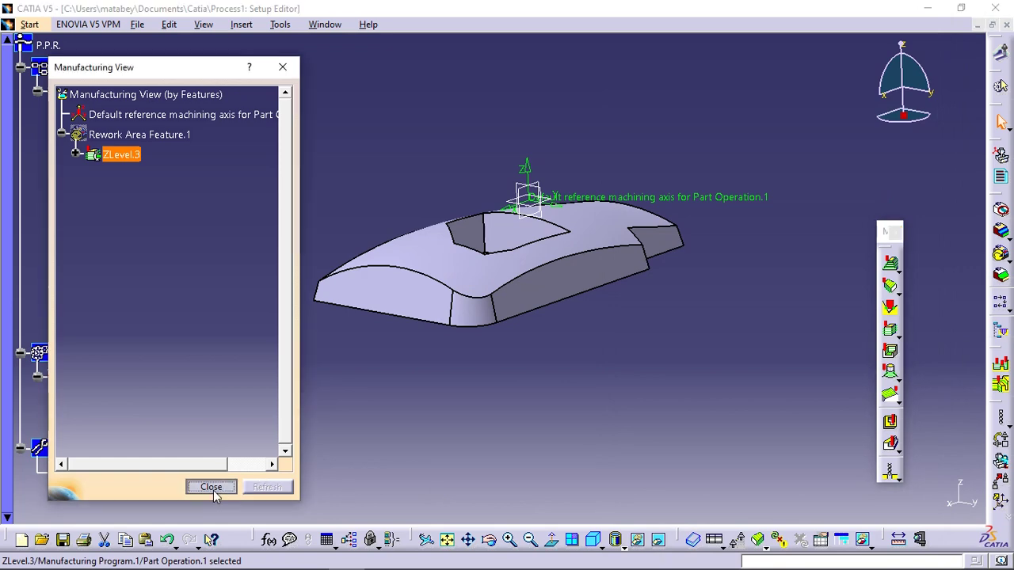
{"action": "left_click", "coordinate": [211, 486]}
{"action": "middle_click_drag", "start_coordinate": [591, 297], "coordinate": [617, 356]}
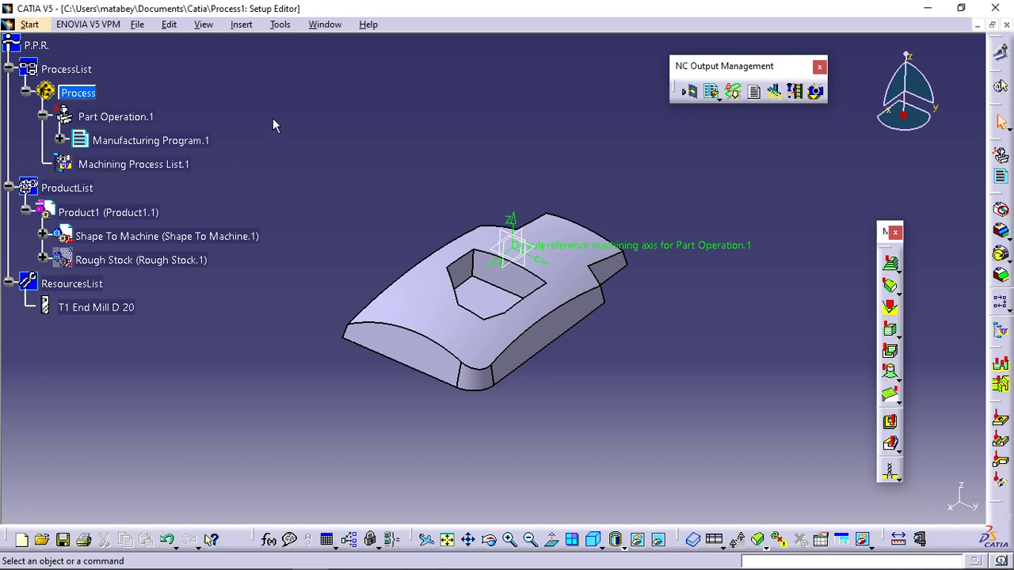
Save the process as a CATProcess named Process1 in the Catia folder, overwriting the existing file
{"action": "left_click", "coordinate": [138, 25]}
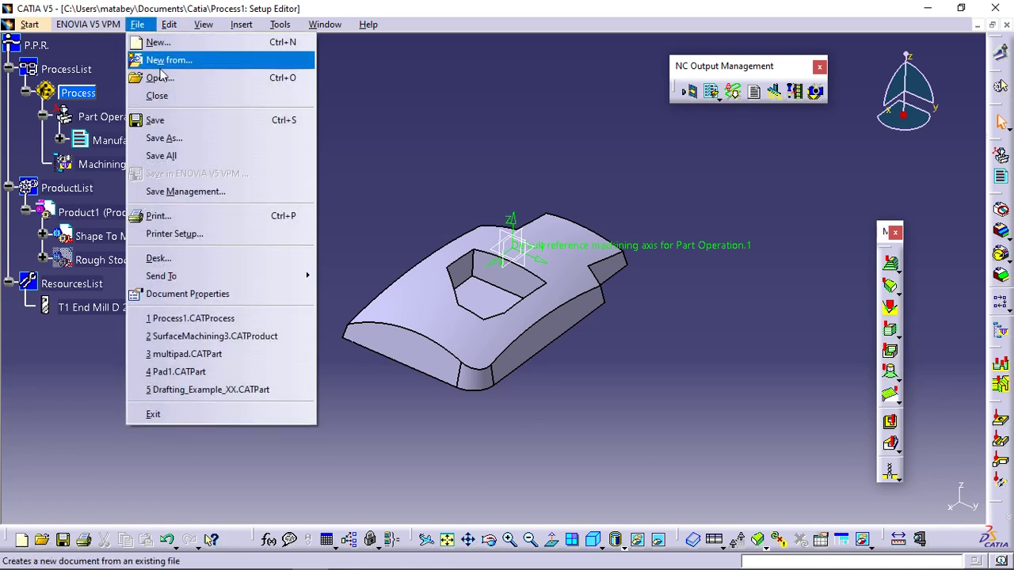
{"action": "left_click", "coordinate": [170, 138]}
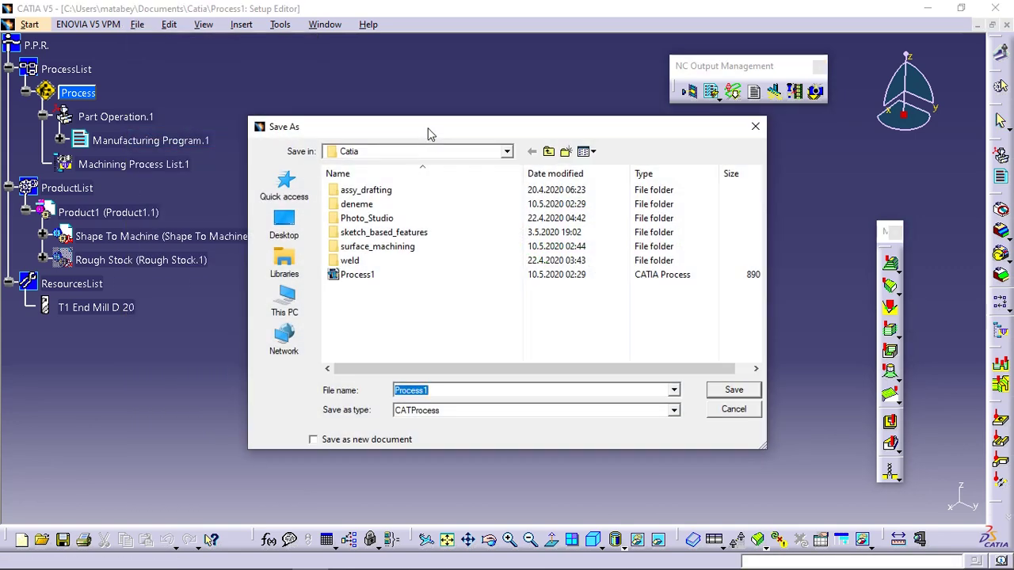
{"action": "left_click", "coordinate": [451, 391]}
{"action": "left_click_drag", "start_coordinate": [464, 389], "coordinate": [382, 388]}
{"action": "left_click", "coordinate": [736, 392]}
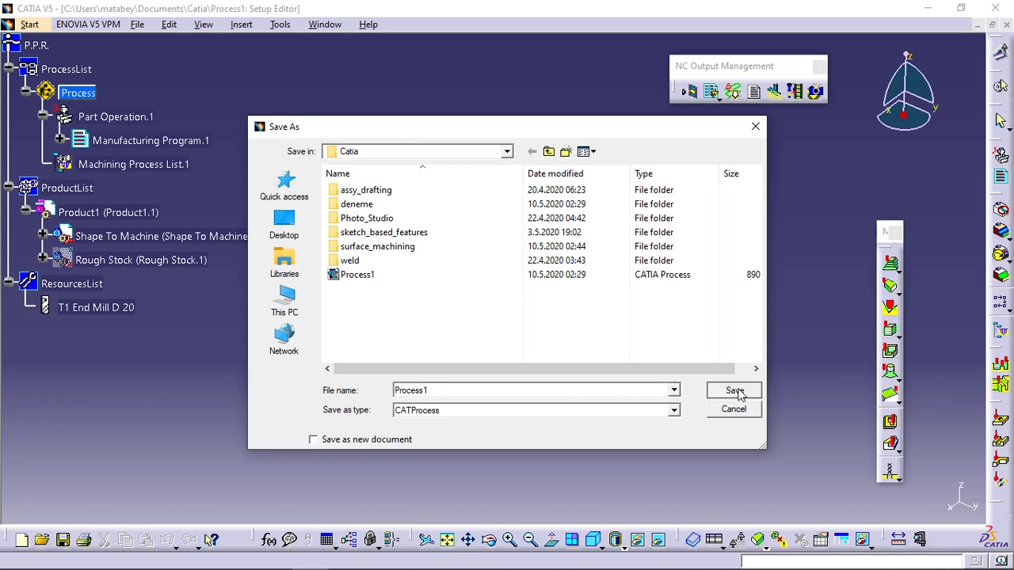
{"action": "left_click", "coordinate": [548, 330]}
Start interactive NC output of Manufacturing Program.1 as APT and rename the output file SurfaceMachining.aptsource in the Catia folder
{"action": "left_click", "coordinate": [712, 94]}
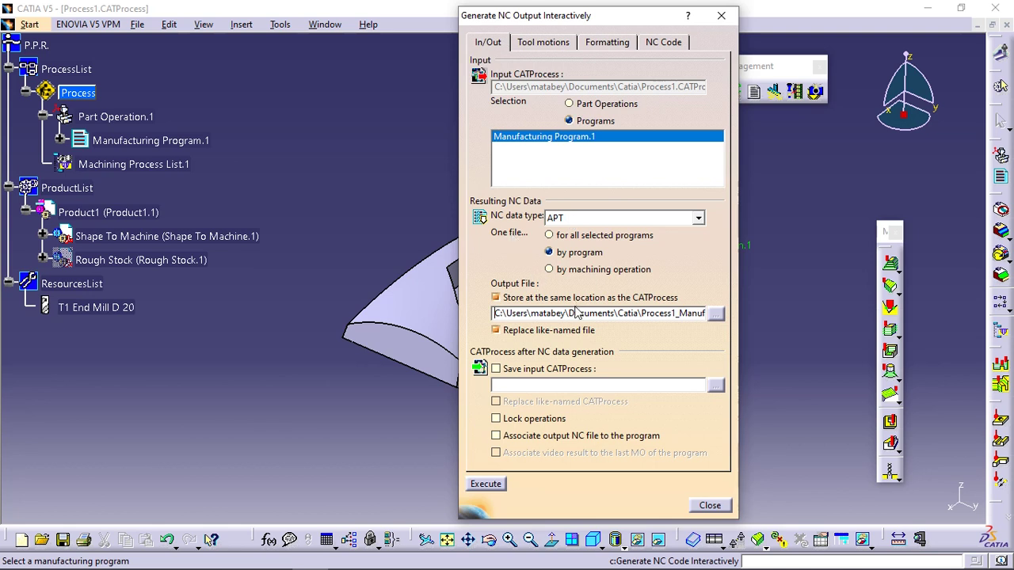
{"action": "left_click_drag", "start_coordinate": [622, 314], "coordinate": [695, 309]}
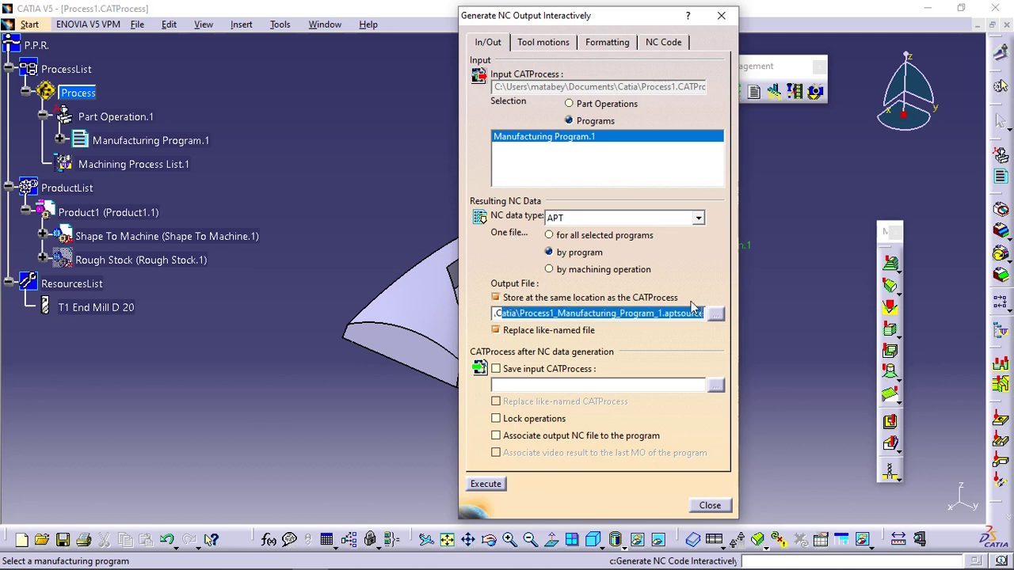
{"action": "left_click", "coordinate": [658, 314]}
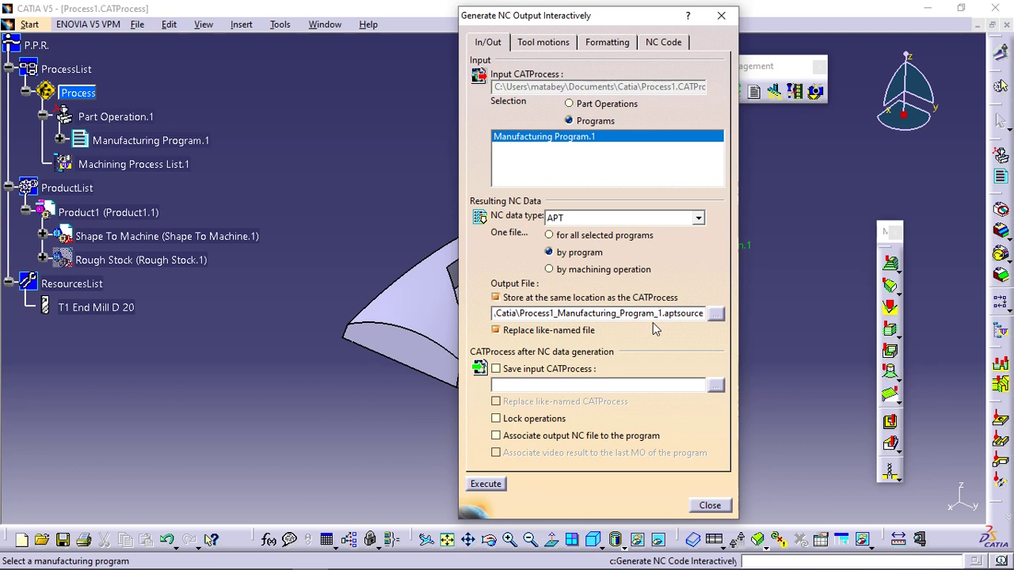
{"action": "key", "text": "BackSpace"}
{"action": "key", "text": "BackSpace"}
{"action": "key", "text": "BackSpace"}
{"action": "key", "text": "BackSpace"}
{"action": "key", "text": "BackSpace"}
{"action": "key", "text": "BackSpace"}
{"action": "key", "text": "BackSpace"}
{"action": "key", "text": "BackSpace"}
{"action": "key", "text": "BackSpace"}
{"action": "key", "text": "BackSpace"}
{"action": "key", "text": "BackSpace"}
{"action": "key", "text": "BackSpace"}
{"action": "key", "text": "BackSpace"}
{"action": "key", "text": "BackSpace"}
{"action": "key", "text": "BackSpace"}
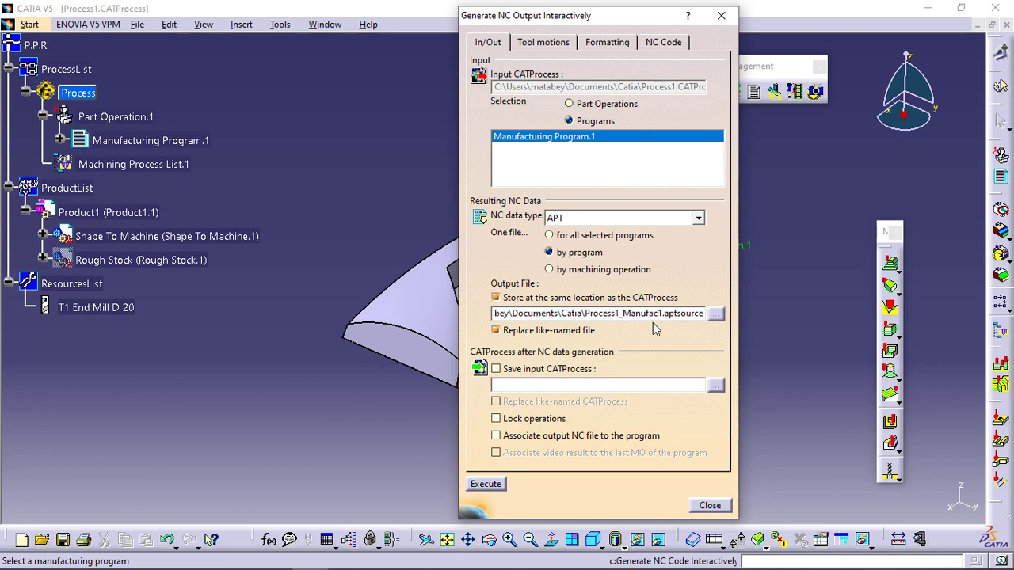
{"action": "key", "text": "BackSpace"}
{"action": "key", "text": "BackSpace"}
{"action": "key", "text": "BackSpace"}
{"action": "key", "text": "BackSpace"}
{"action": "key", "text": "BackSpace"}
{"action": "key", "text": "BackSpace"}
{"action": "key", "text": "BackSpace"}
{"action": "key", "text": "BackSpace"}
{"action": "key", "text": "BackSpace"}
{"action": "key", "text": "BackSpace"}
{"action": "key", "text": "BackSpace"}
{"action": "key", "text": "BackSpace"}
{"action": "key", "text": "BackSpace"}
{"action": "key", "text": "BackSpace"}
{"action": "key", "text": "BackSpace"}
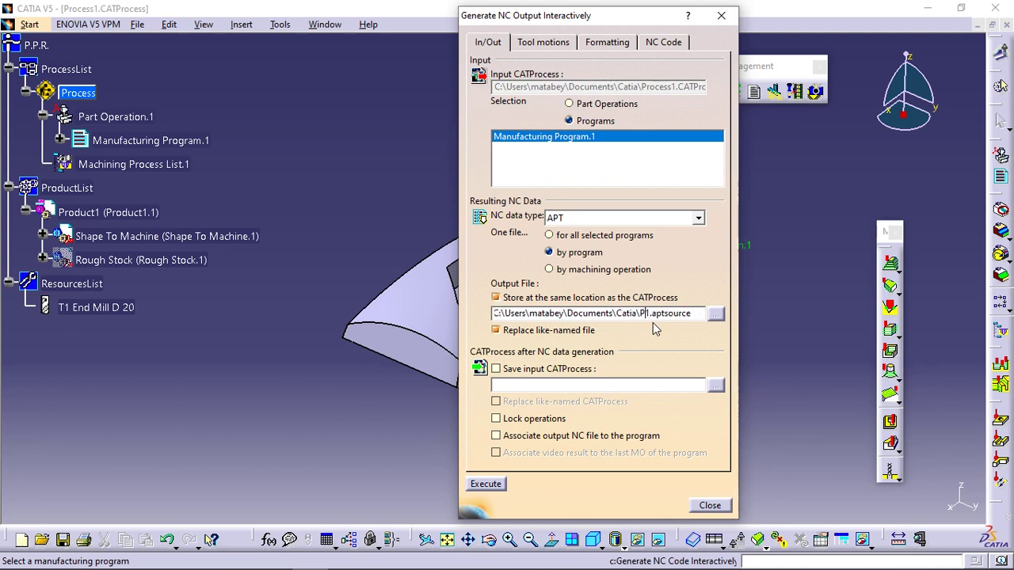
{"action": "key", "text": "BackSpace"}
{"action": "type", "text": "SurfaceMachining"}
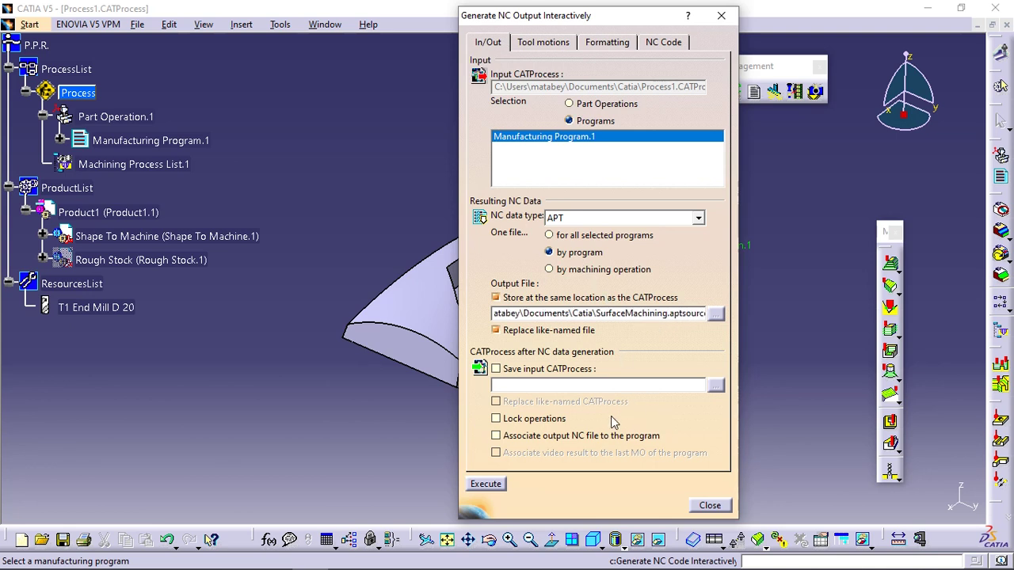
Execute the interactive NC output generation, acknowledge its completion, and close the generation dialog
{"action": "left_click", "coordinate": [485, 483]}
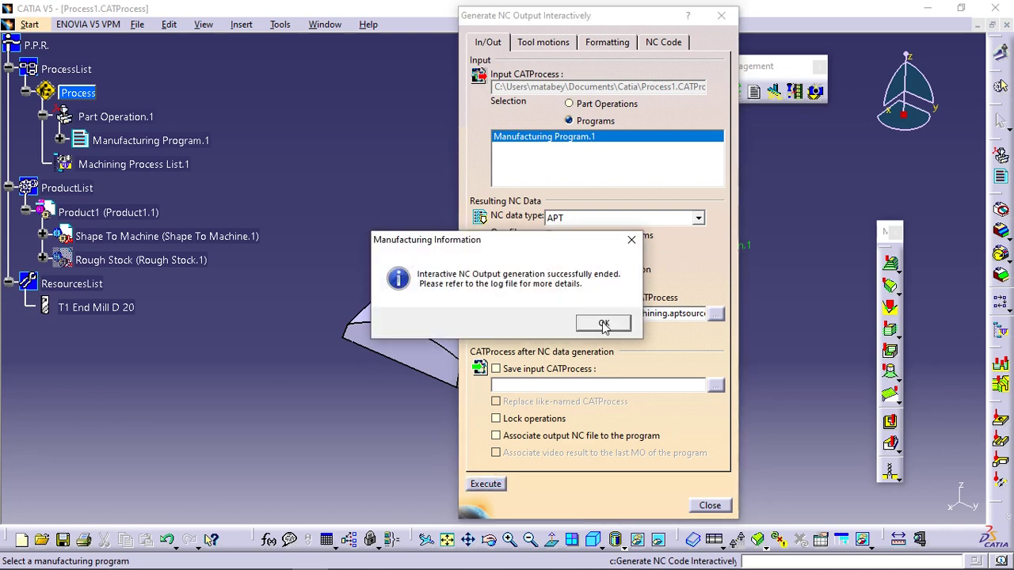
{"action": "left_click", "coordinate": [604, 325]}
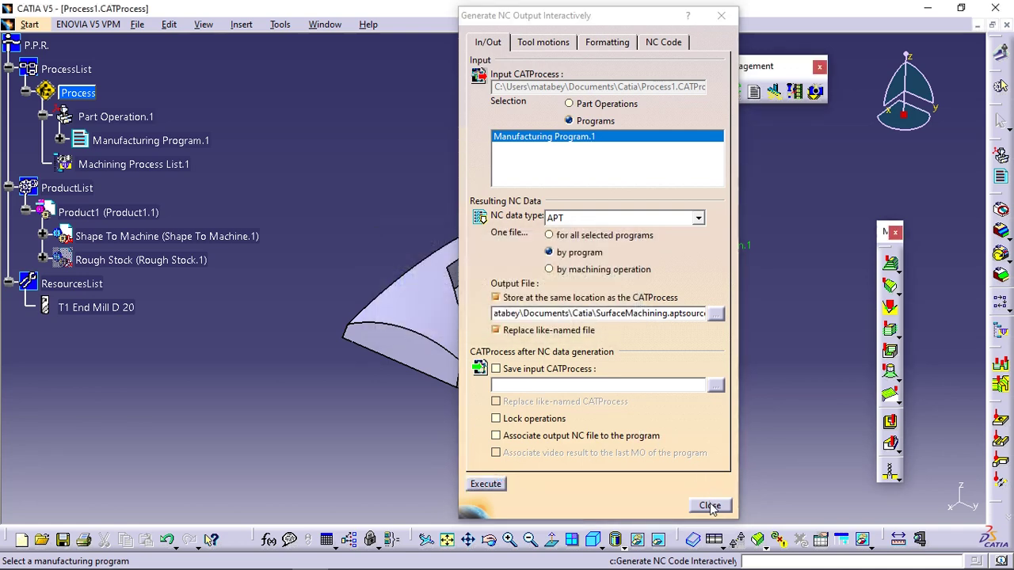
{"action": "left_click", "coordinate": [709, 505]}
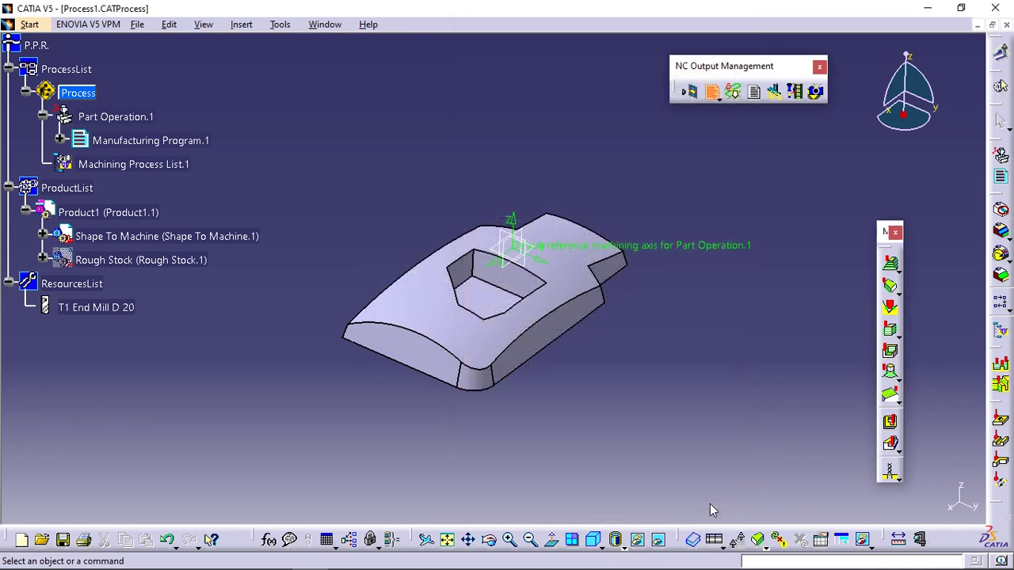
Try batch-mode NC output for Manufacturing Program.1 with one file by machining operation, and close the dialog
{"action": "left_click", "coordinate": [719, 99]}
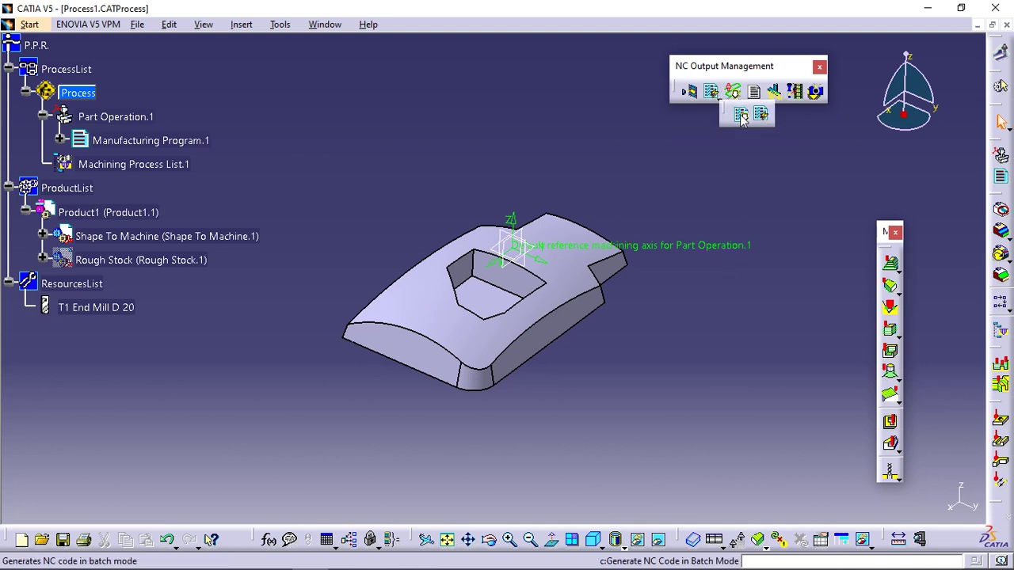
{"action": "left_click", "coordinate": [739, 115]}
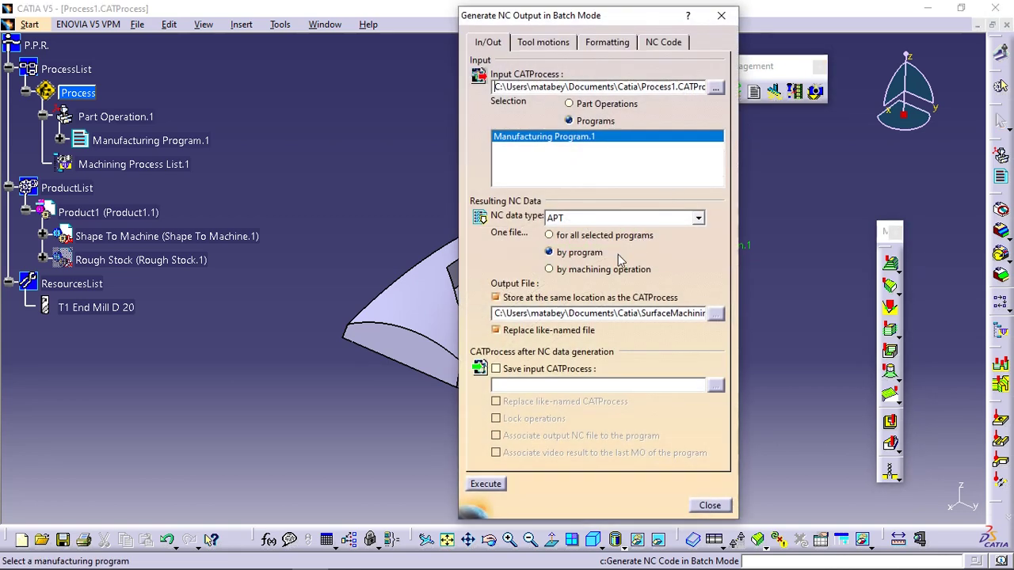
{"action": "left_click", "coordinate": [599, 272]}
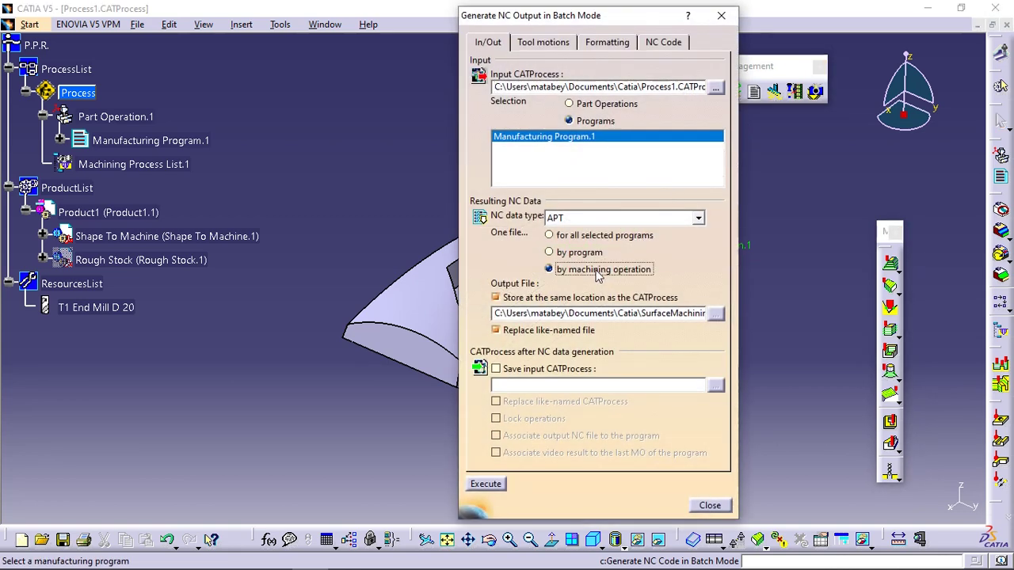
{"action": "left_click", "coordinate": [710, 505]}
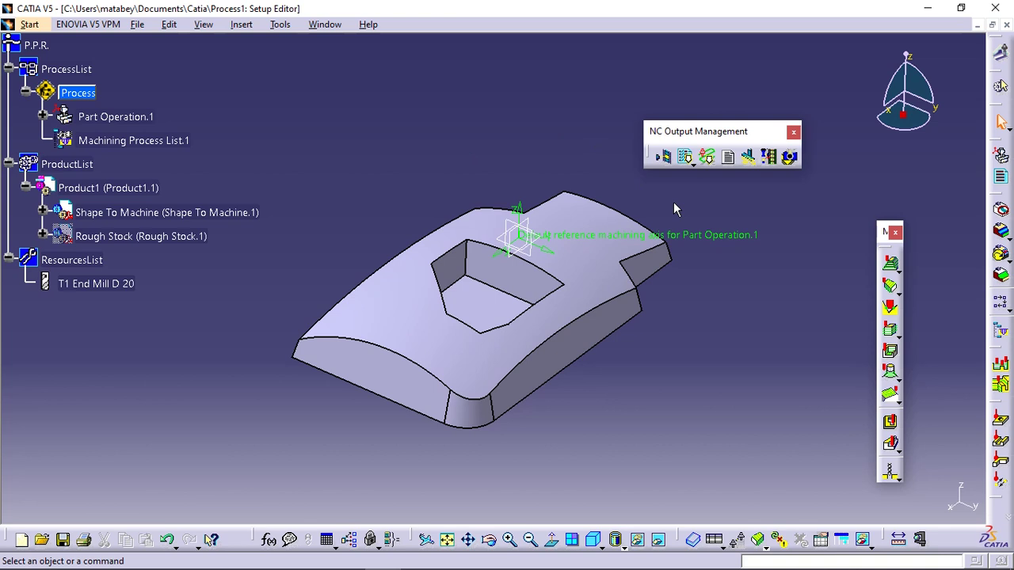
Start the process documentation and choose MachiningDocument.CATScript from the surface_machining folder as its script
{"action": "left_click", "coordinate": [729, 157]}
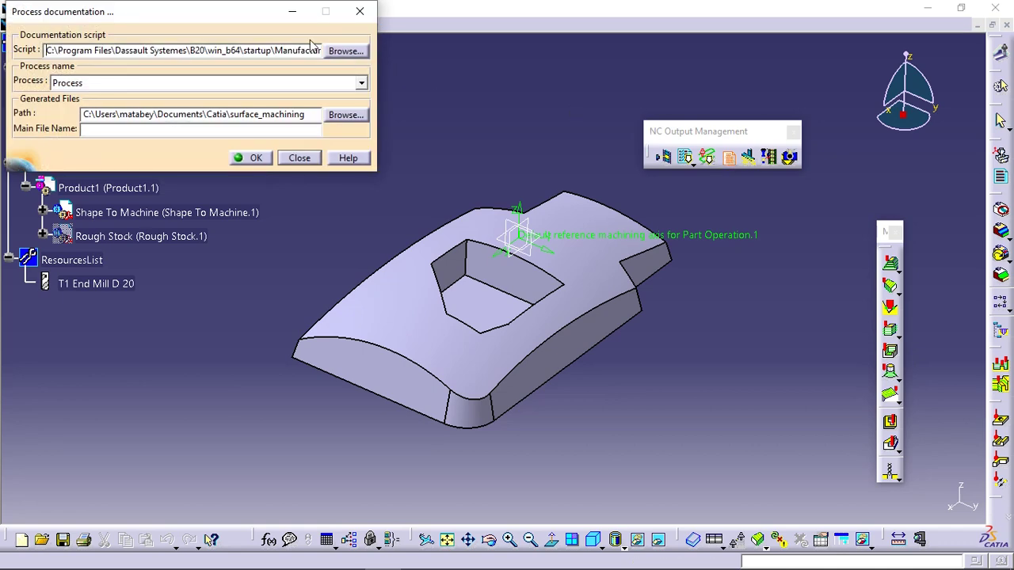
{"action": "left_click_drag", "start_coordinate": [255, 15], "coordinate": [271, 40]}
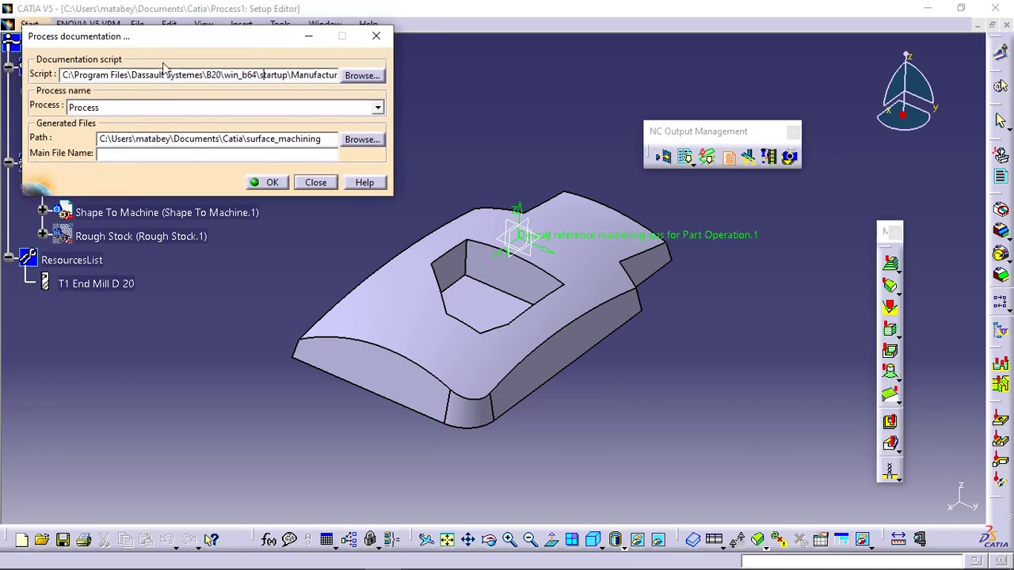
{"action": "left_click_drag", "start_coordinate": [66, 75], "coordinate": [356, 71]}
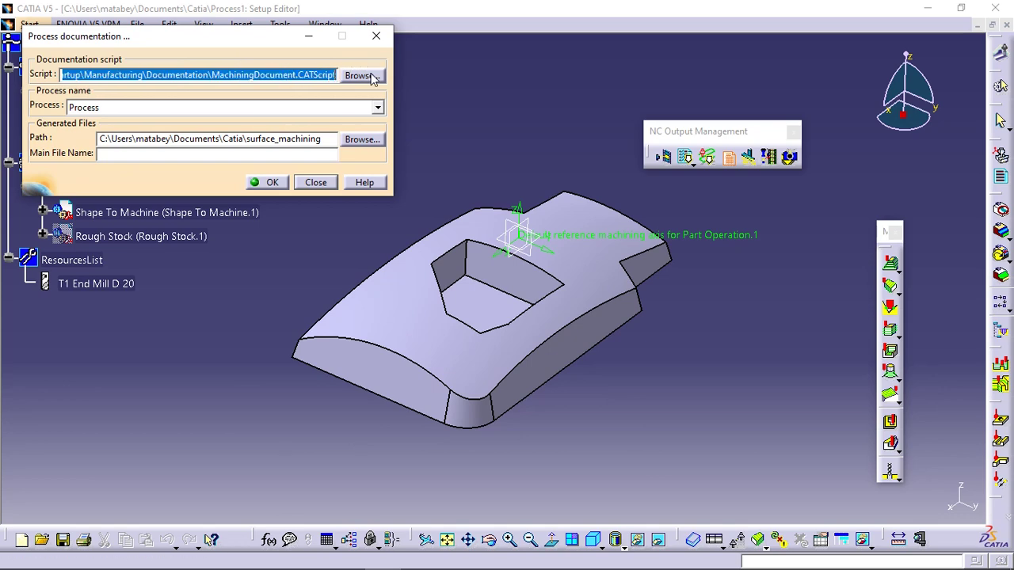
{"action": "left_click", "coordinate": [362, 76]}
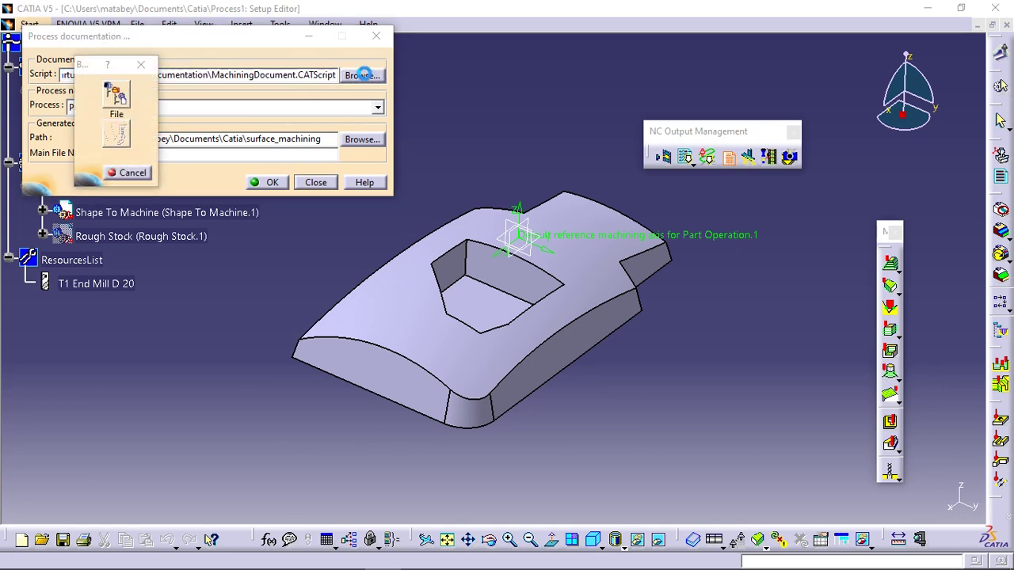
{"action": "left_click", "coordinate": [206, 289]}
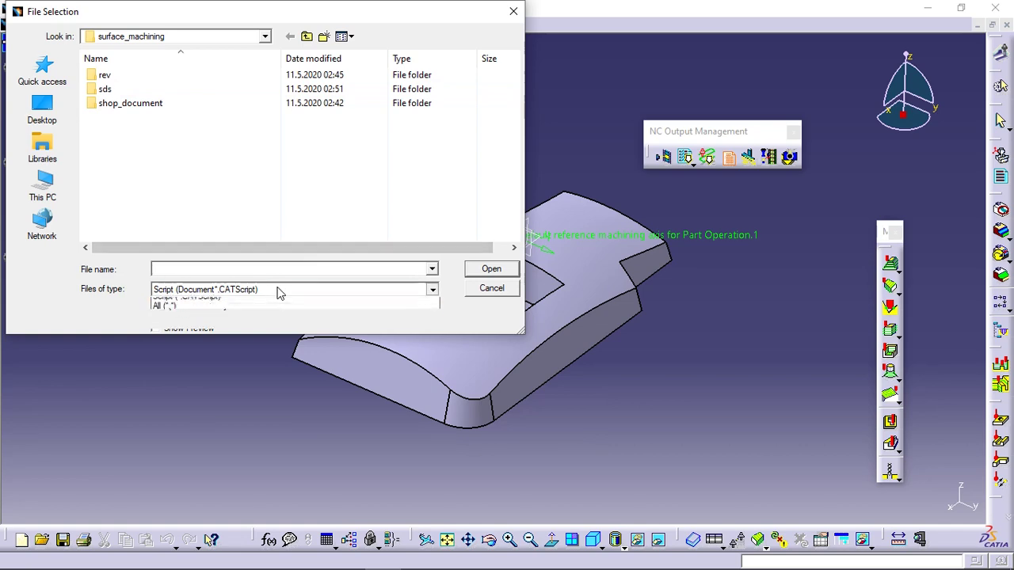
{"action": "left_click", "coordinate": [212, 327]}
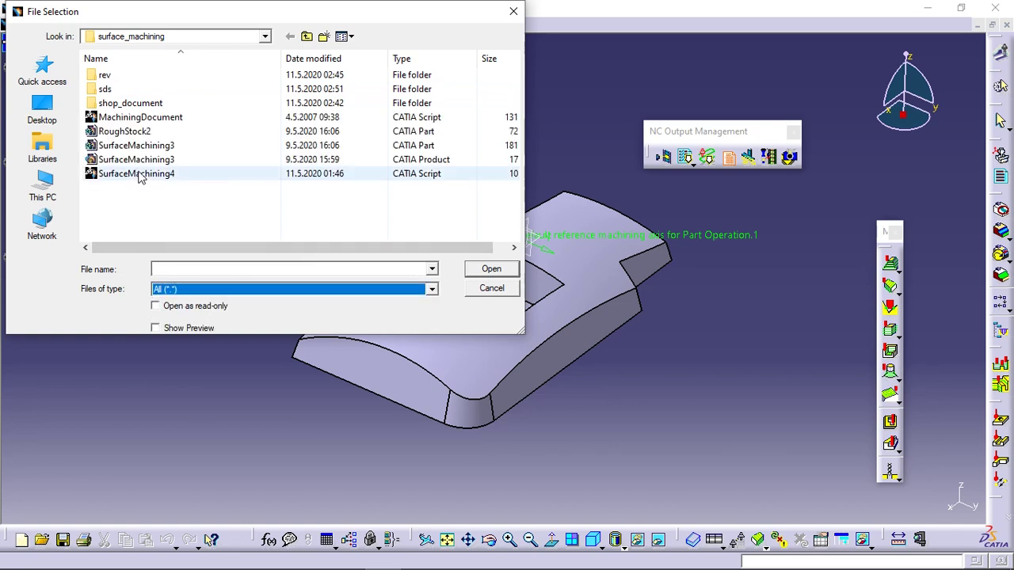
{"action": "left_click", "coordinate": [158, 118]}
{"action": "left_click", "coordinate": [490, 268]}
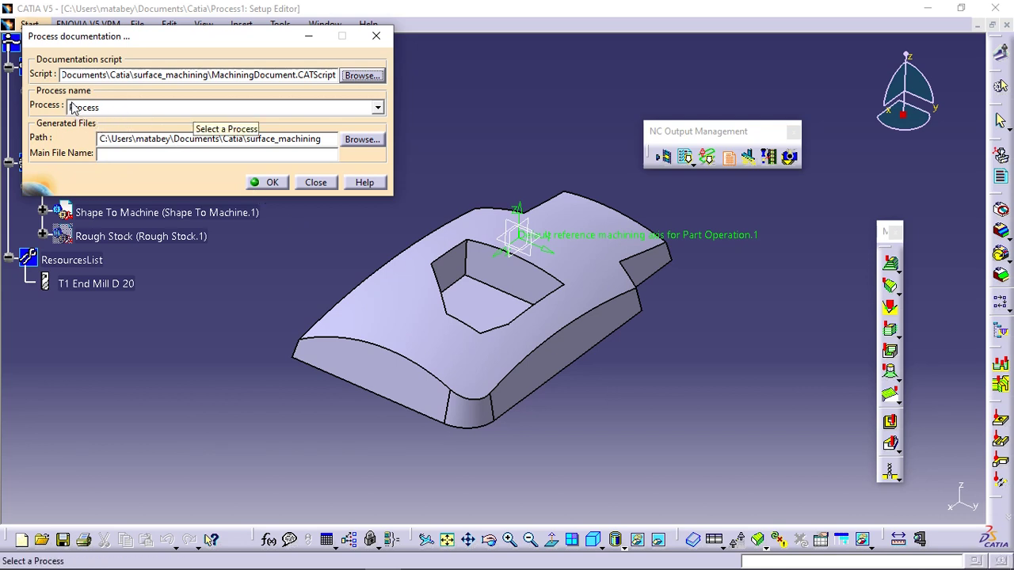
Generate the process documentation in the surface_machining folder with the main file name example, and open the resulting document
{"action": "left_click", "coordinate": [361, 140]}
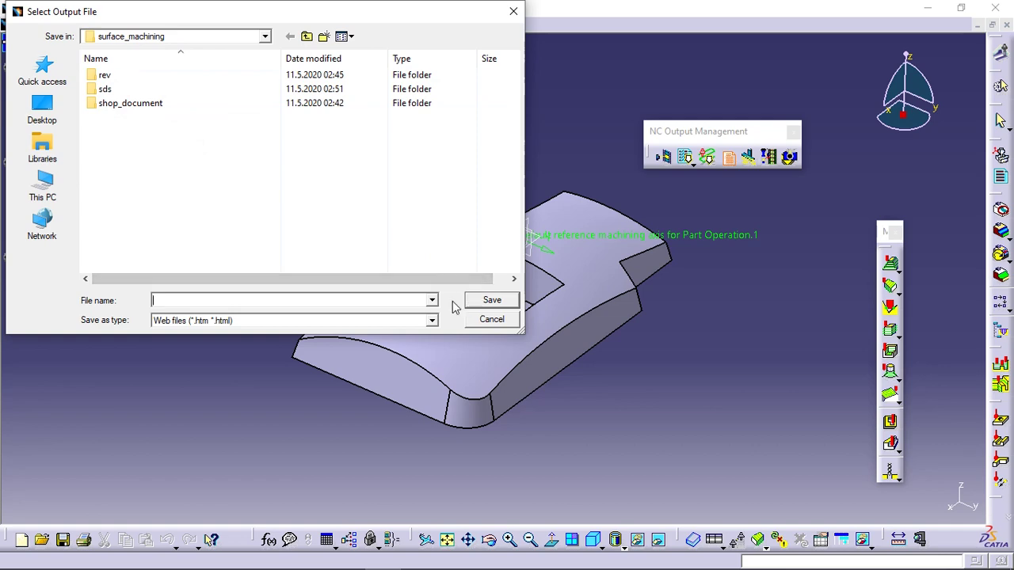
{"action": "left_click", "coordinate": [491, 321]}
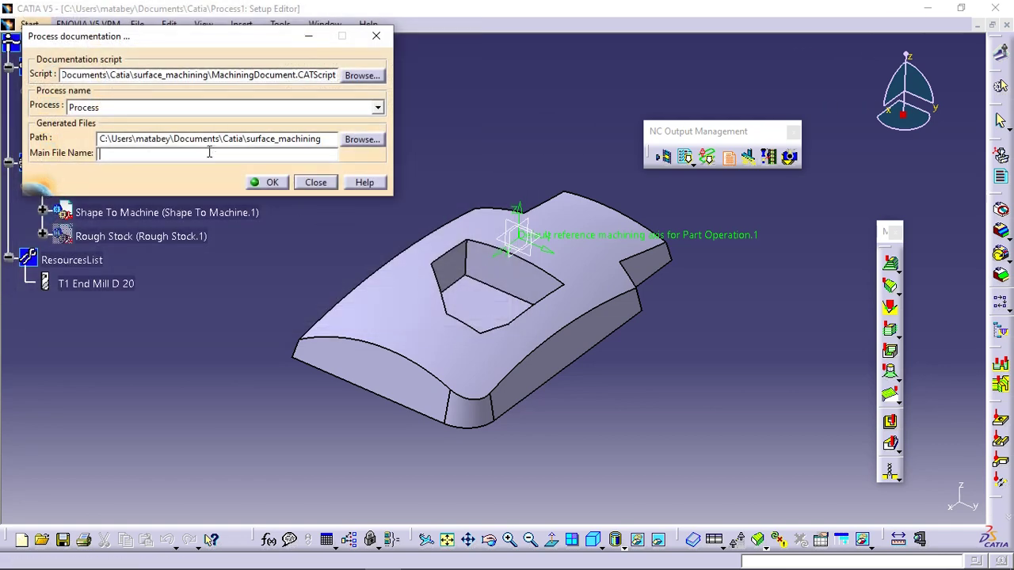
{"action": "type", "text": "example"}
{"action": "left_click", "coordinate": [267, 182]}
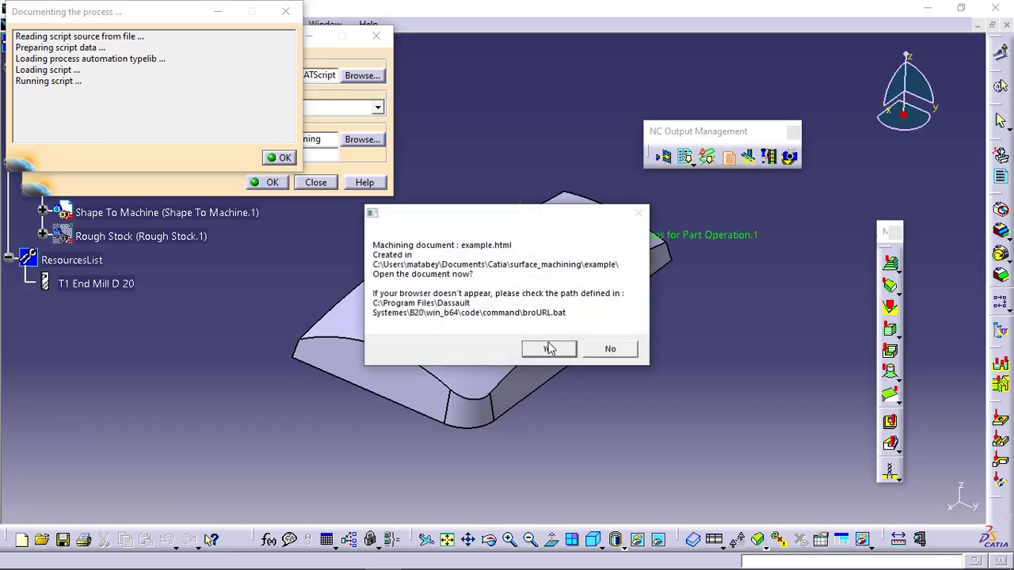
{"action": "left_click", "coordinate": [549, 350]}
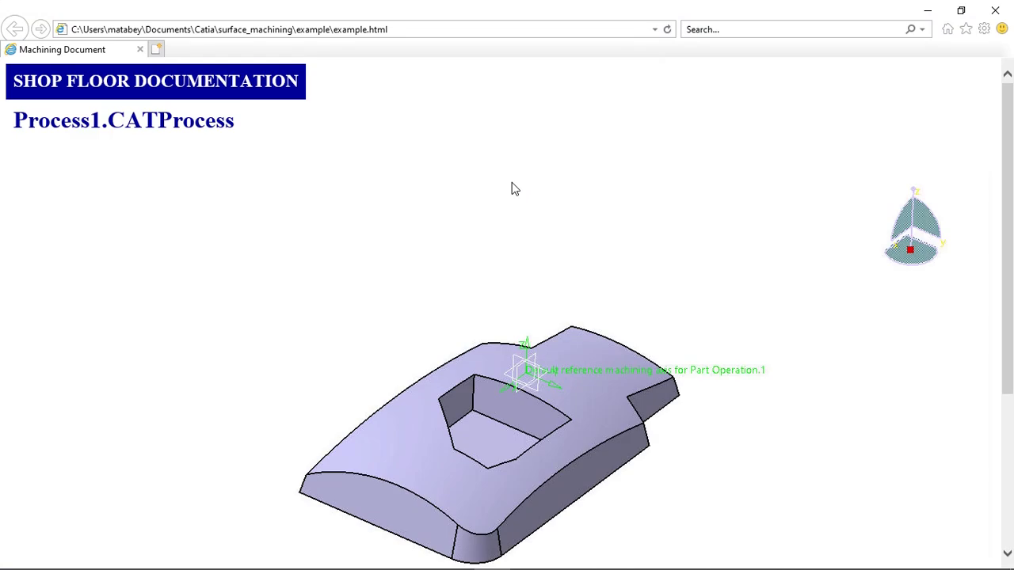
Review Part Operation.1 and the Manufacturing Program.1 operations in the shop floor documentation, and close the browser and documentation dialogs
{"action": "scroll", "coordinate": [549, 301], "scroll_direction": "down", "scroll_amount": 3}
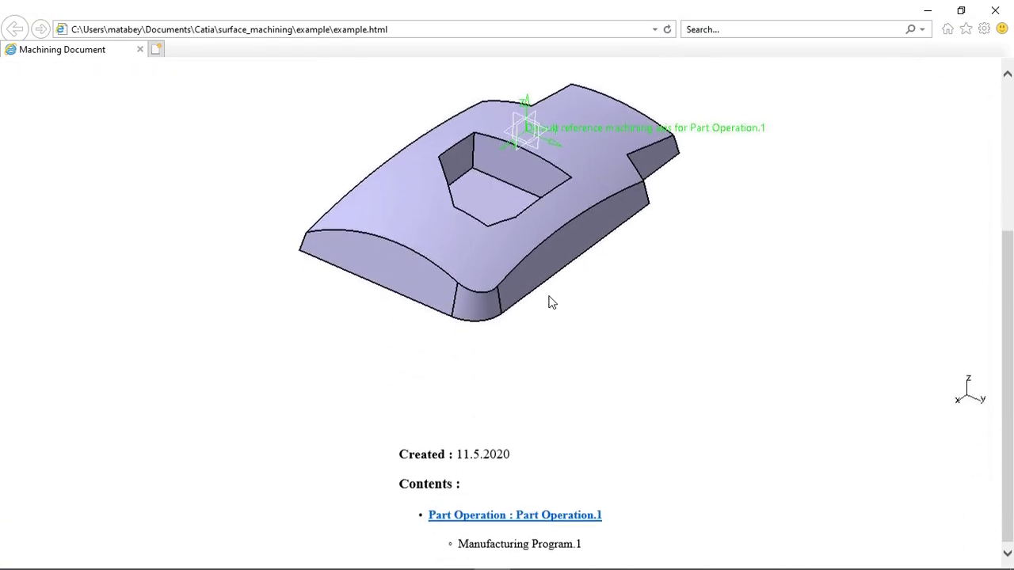
{"action": "left_click", "coordinate": [535, 512]}
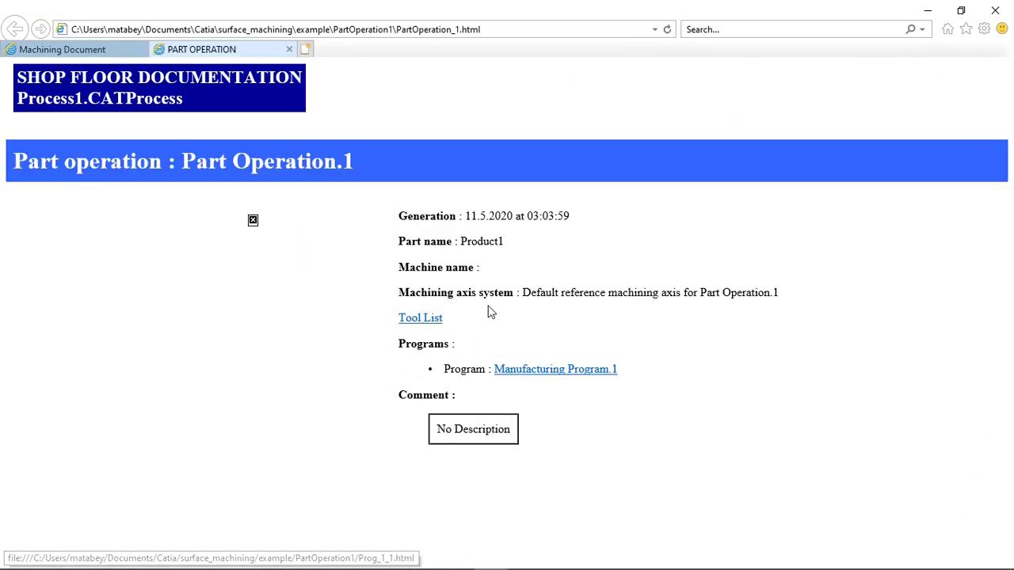
{"action": "left_click", "coordinate": [556, 370]}
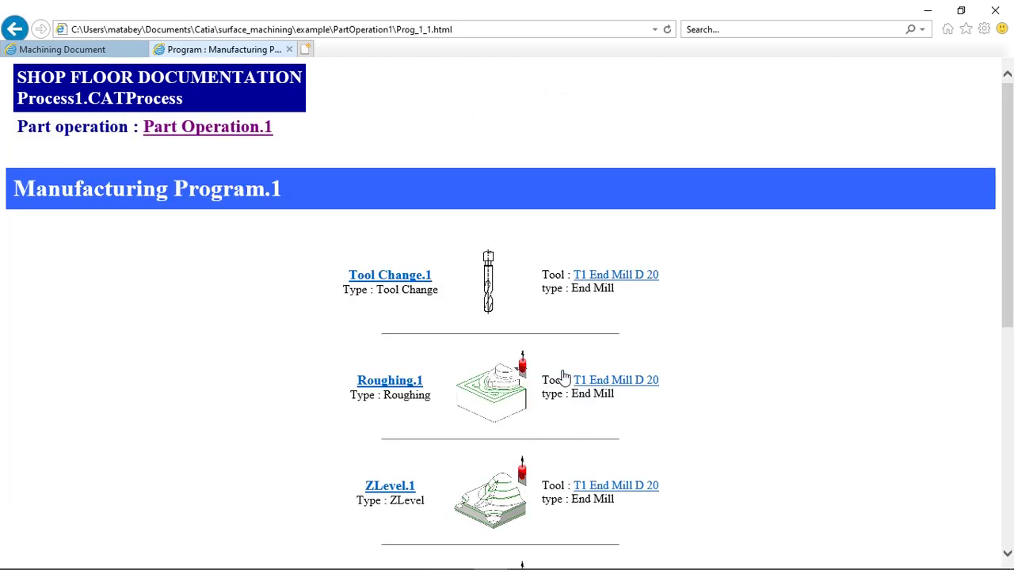
{"action": "scroll", "coordinate": [564, 333], "scroll_direction": "down", "scroll_amount": 1}
{"action": "scroll", "coordinate": [566, 319], "scroll_direction": "down", "scroll_amount": 3}
{"action": "scroll", "coordinate": [565, 319], "scroll_direction": "up", "scroll_amount": 2}
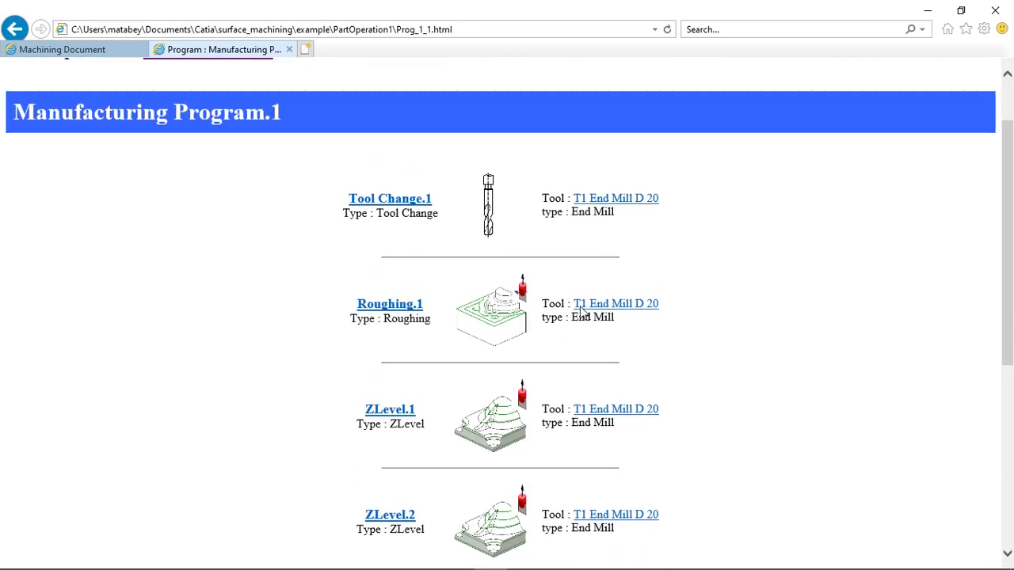
{"action": "left_click", "coordinate": [1006, 11]}
{"action": "left_click", "coordinate": [482, 296]}
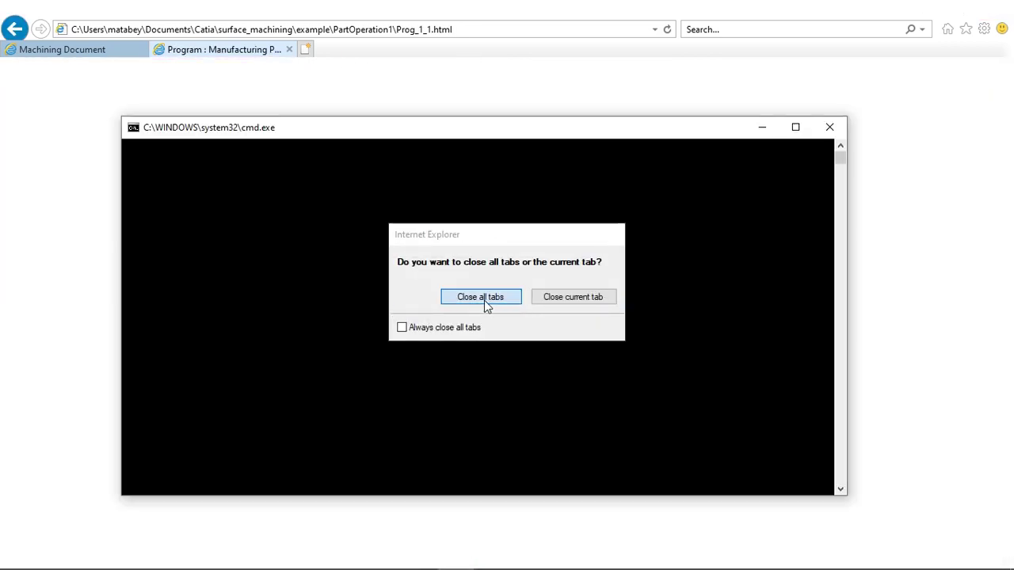
{"action": "left_click", "coordinate": [281, 157]}
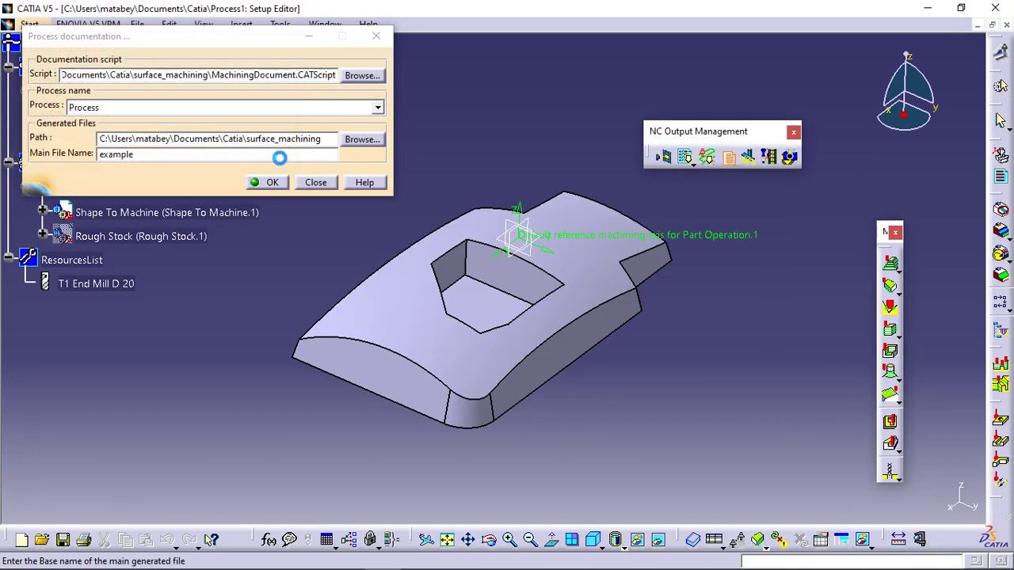
{"action": "left_click", "coordinate": [316, 183]}
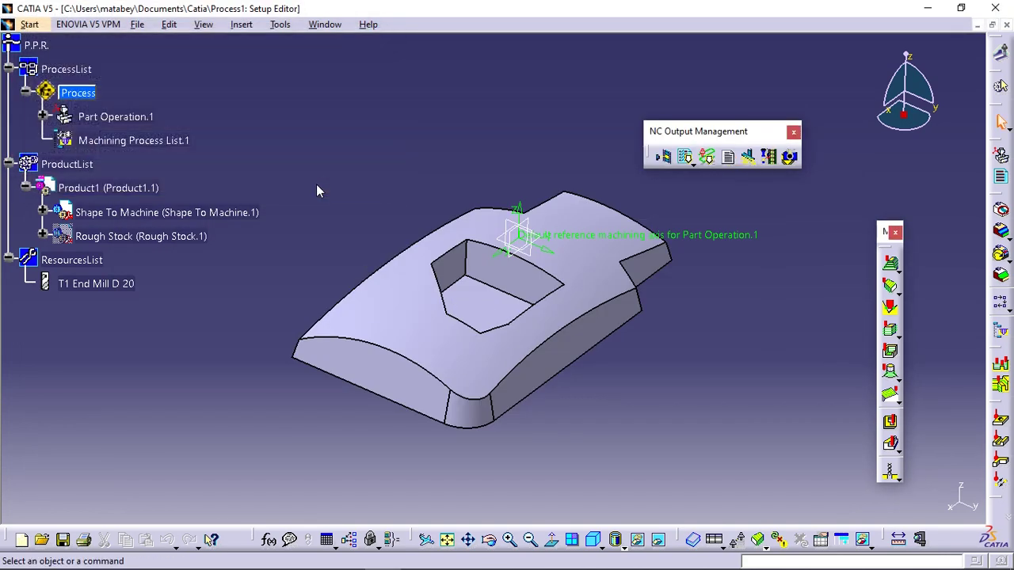